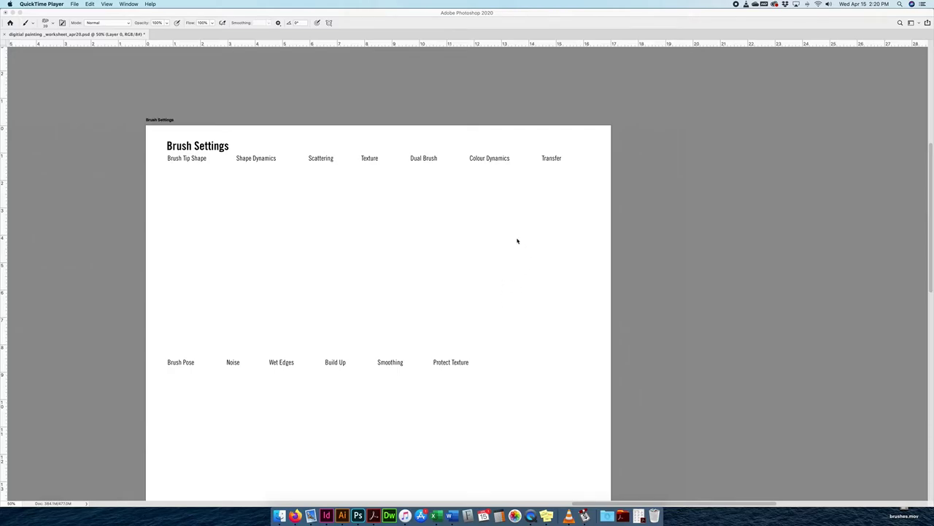
- Switch to Photoshop and collapse the dry_media group in the brush library
{"action": "left_click", "coordinate": [518, 241]}
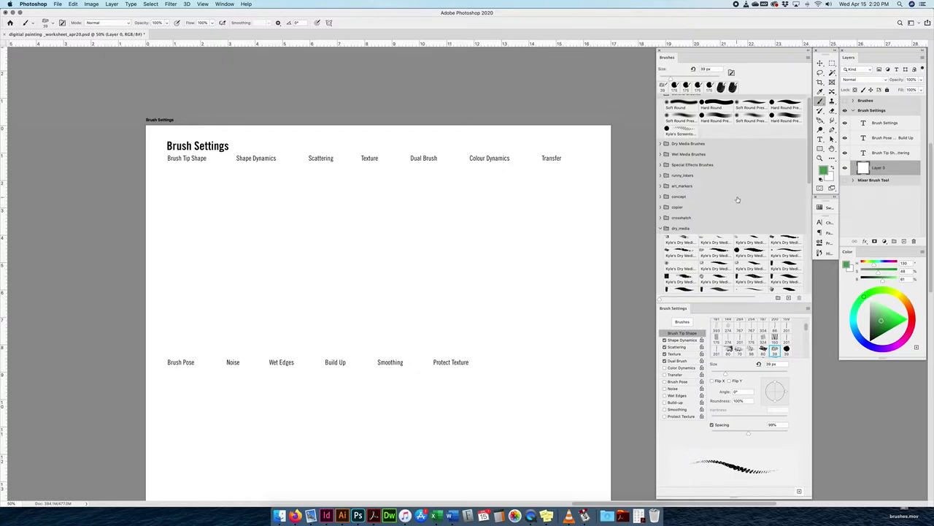
{"action": "left_click", "coordinate": [679, 119]}
{"action": "key", "text": "period"}
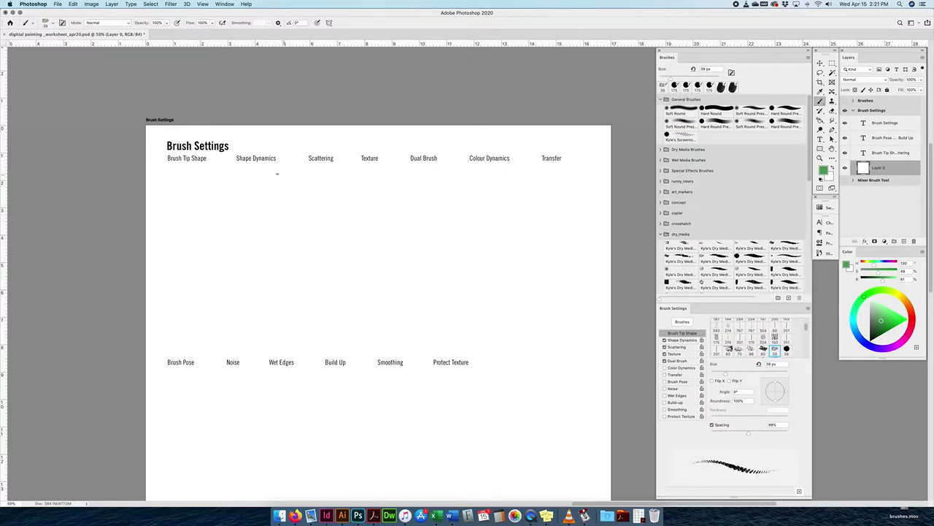
{"action": "left_click", "coordinate": [224, 4]}
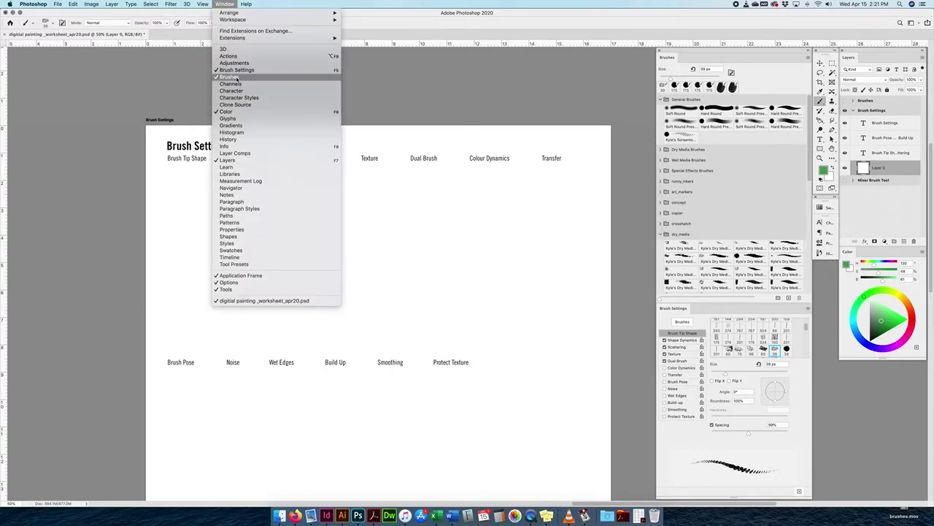
{"action": "left_click", "coordinate": [718, 56]}
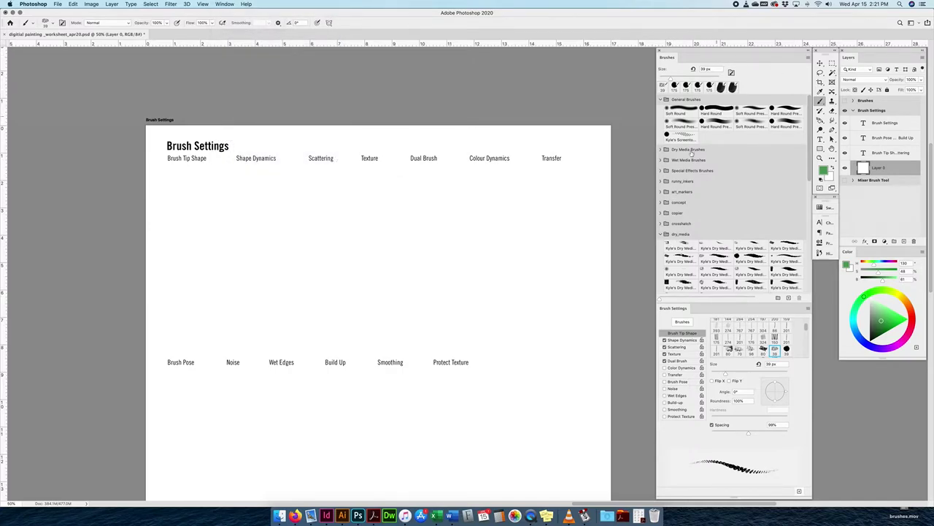
{"action": "left_click", "coordinate": [661, 234]}
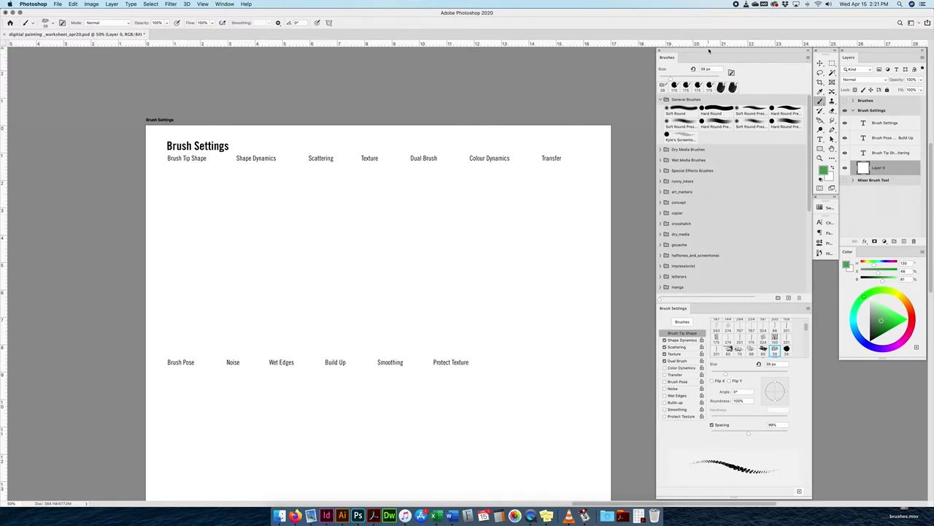
- Open Adobe's page for getting more brushes, browse the downloadable brush packs and minimise the browser
{"action": "left_click", "coordinate": [808, 57]}
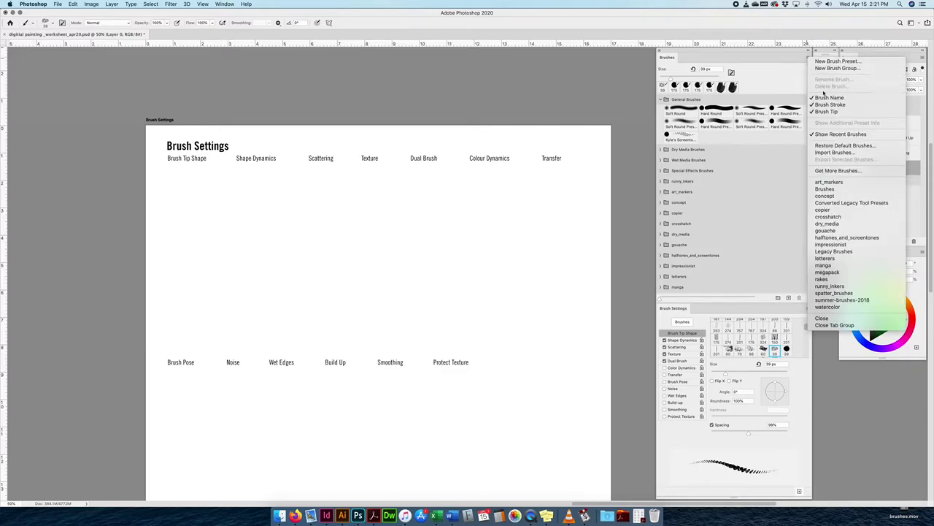
{"action": "left_click", "coordinate": [838, 172]}
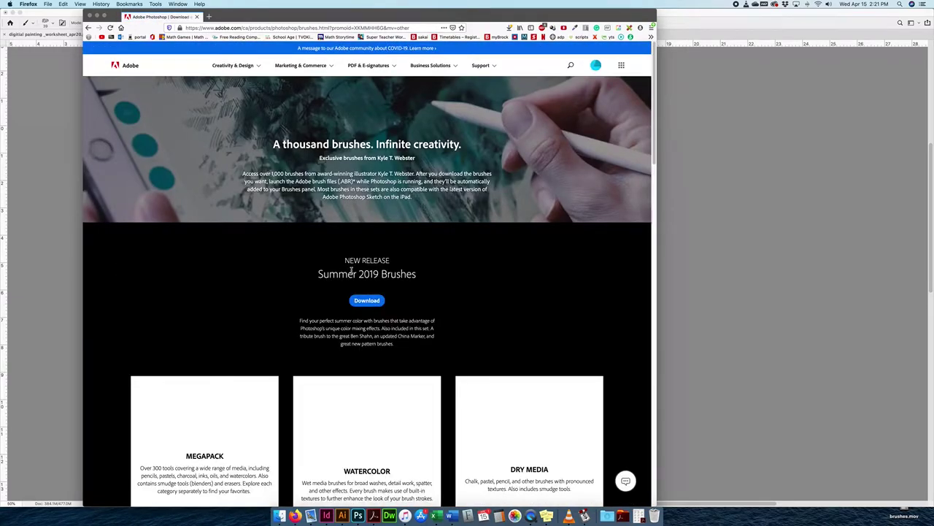
{"action": "scroll", "coordinate": [351, 270], "scroll_direction": "down", "scroll_amount": 5}
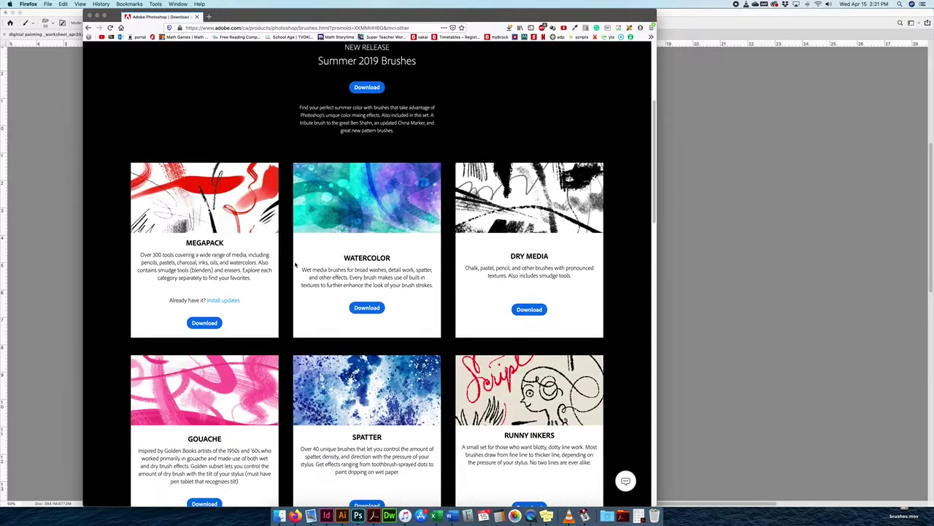
{"action": "scroll", "coordinate": [295, 265], "scroll_direction": "down", "scroll_amount": 3}
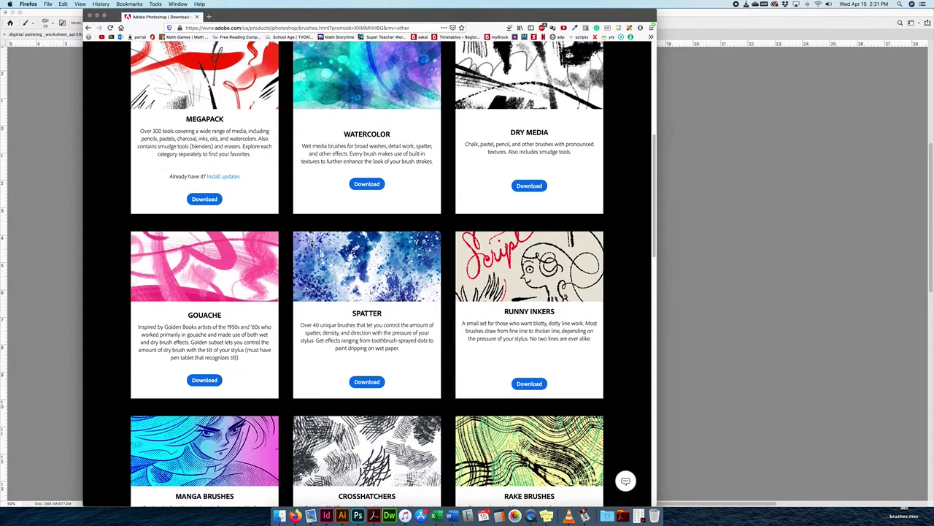
{"action": "scroll", "coordinate": [481, 248], "scroll_direction": "down", "scroll_amount": 6}
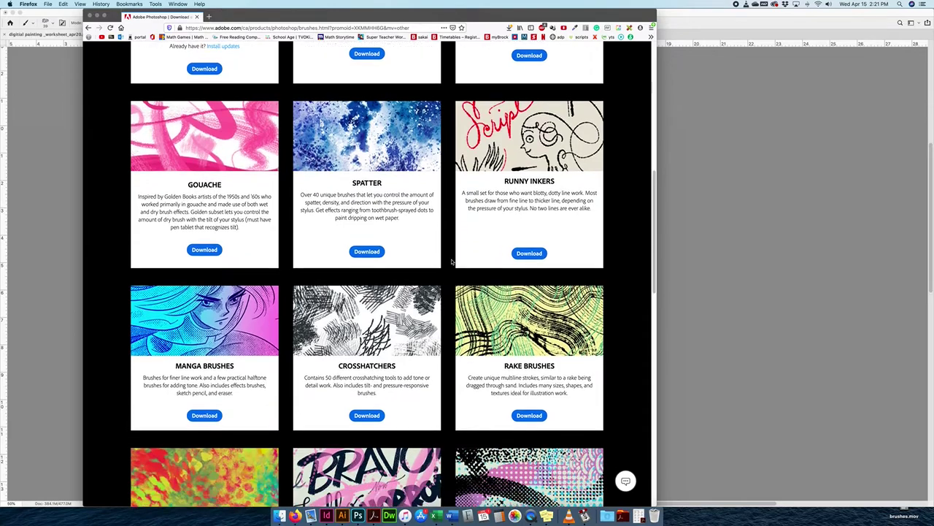
{"action": "scroll", "coordinate": [451, 263], "scroll_direction": "down", "scroll_amount": 2}
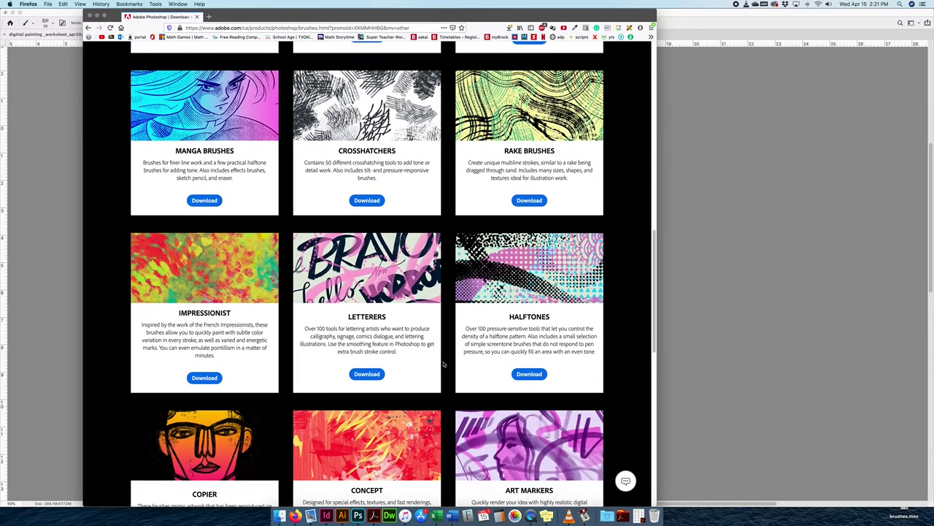
{"action": "scroll", "coordinate": [440, 349], "scroll_direction": "up", "scroll_amount": 5}
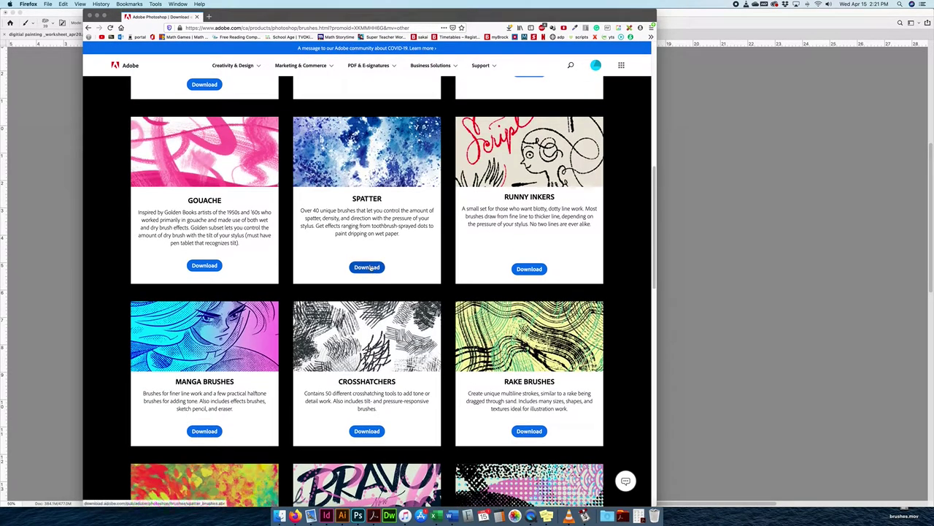
{"action": "left_click", "coordinate": [96, 16]}
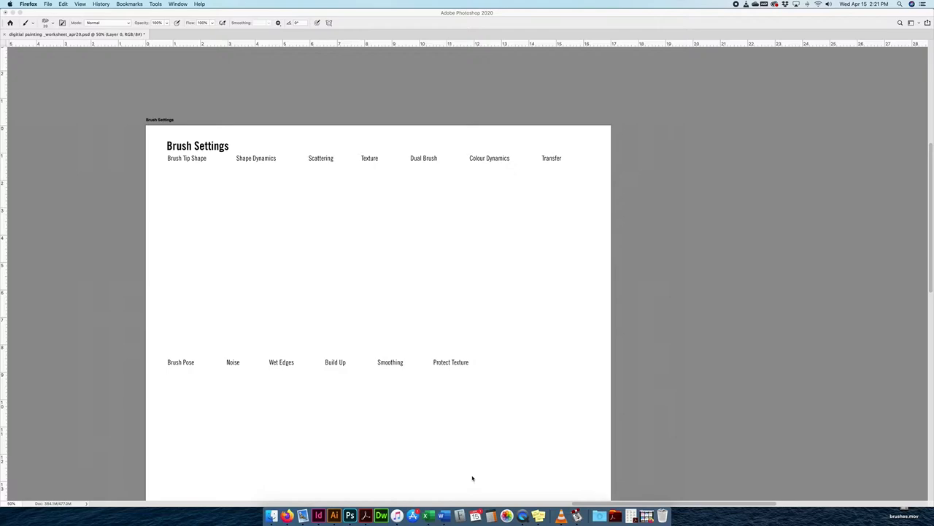
- Inspect the brush files in the Brushes folder of the Adobe Photoshop 2020 presets, and return to Photoshop
{"action": "left_click", "coordinate": [615, 516]}
{"action": "scroll", "coordinate": [637, 34], "scroll_direction": "up", "scroll_amount": 3}
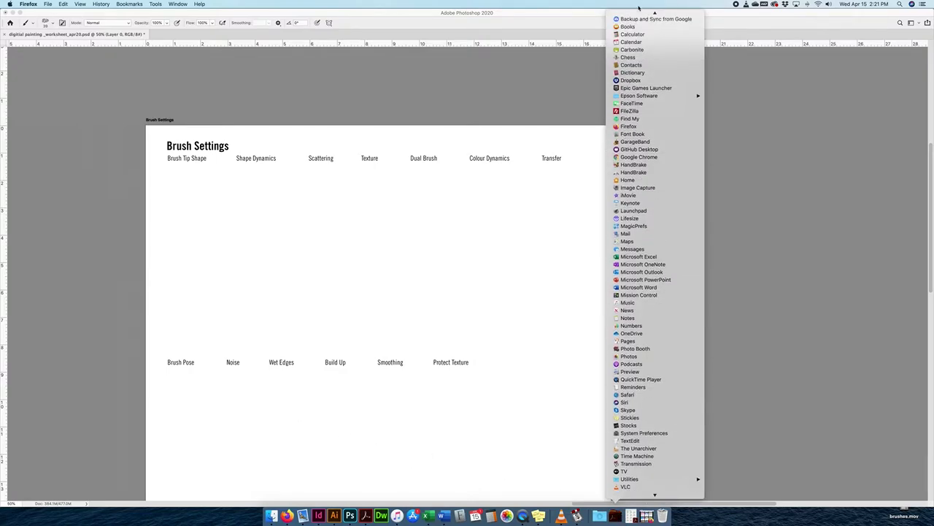
{"action": "mouse_move", "coordinate": [663, 75]}
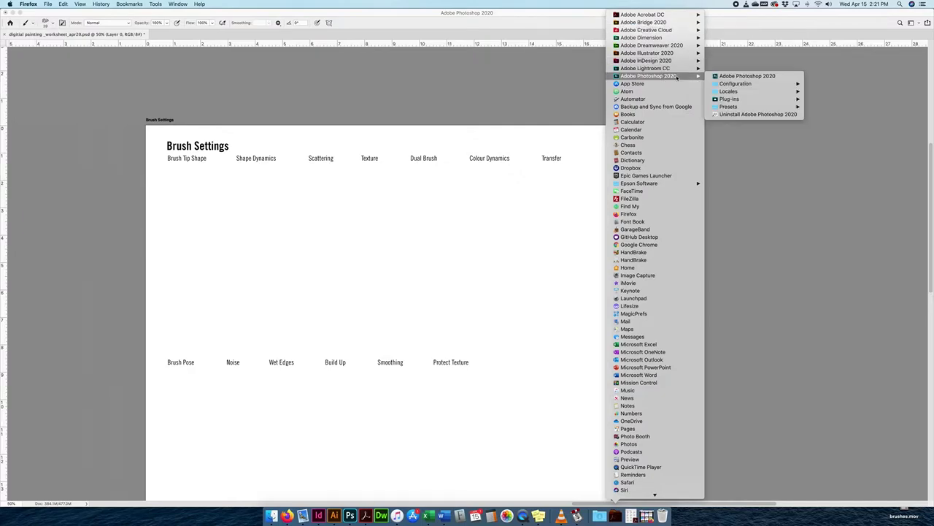
{"action": "left_click", "coordinate": [732, 98]}
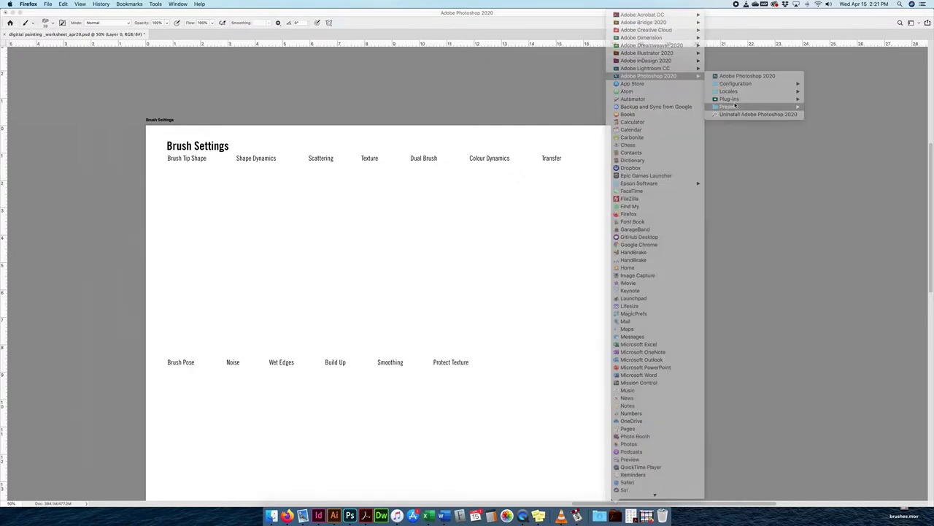
{"action": "left_click", "coordinate": [644, 147]}
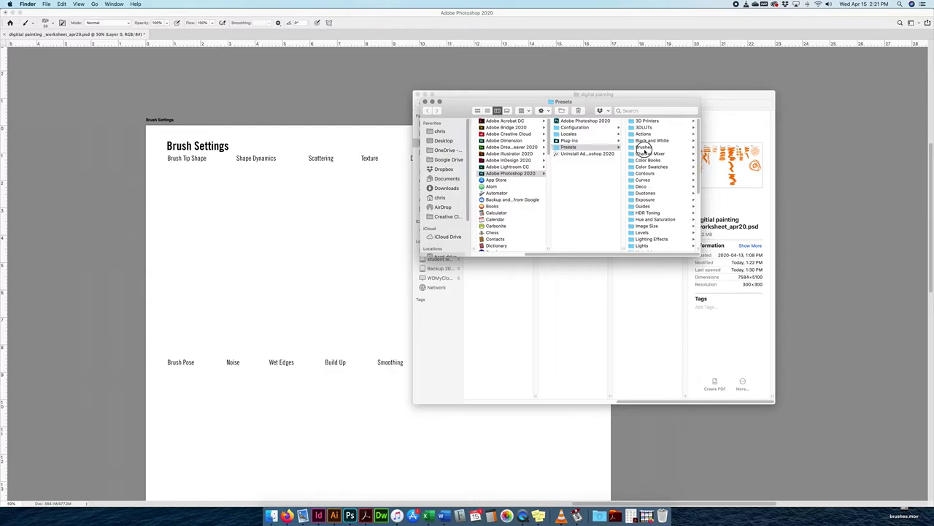
{"action": "left_click_drag", "start_coordinate": [698, 254], "coordinate": [753, 296]}
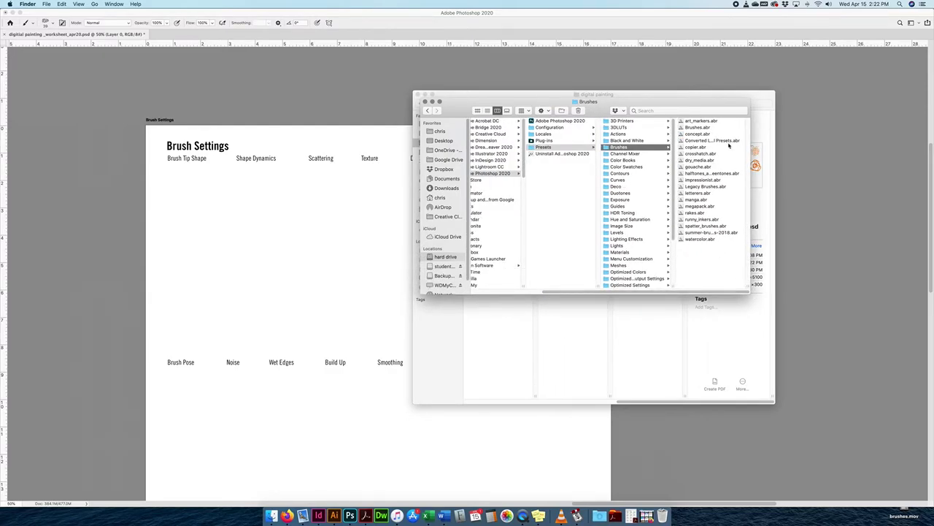
{"action": "left_click", "coordinate": [425, 101]}
{"action": "left_click", "coordinate": [473, 73]}
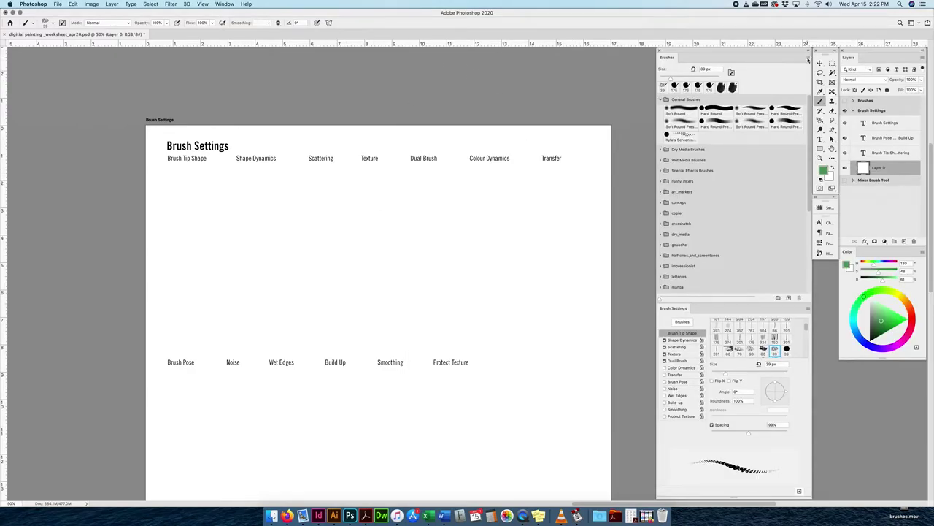
- Review the brush sets that can be loaded into the brush library and expand the Dry Media Brushes group
{"action": "left_click", "coordinate": [808, 58]}
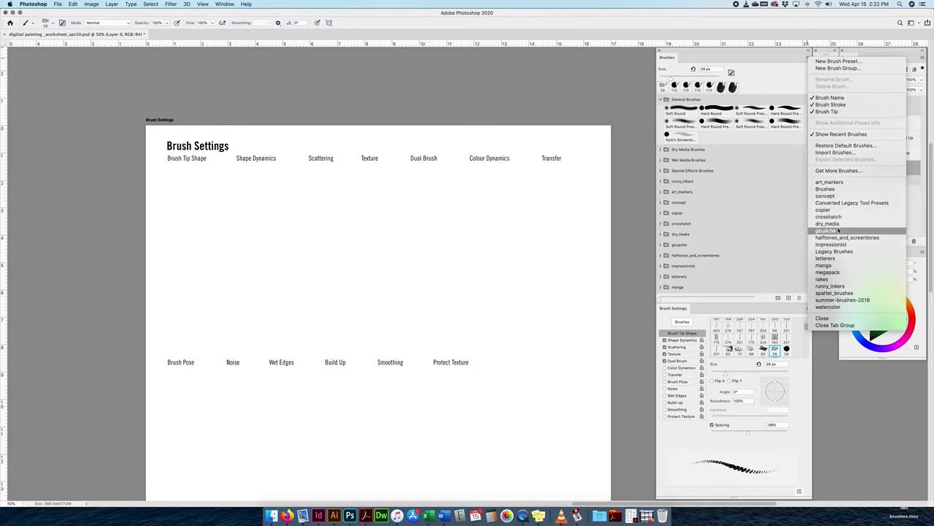
{"action": "left_click", "coordinate": [851, 42]}
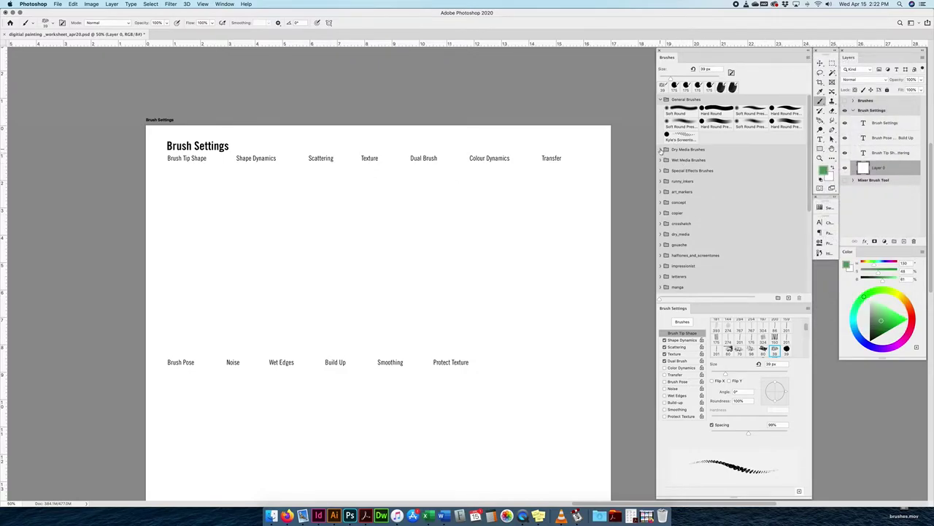
{"action": "left_click", "coordinate": [661, 150]}
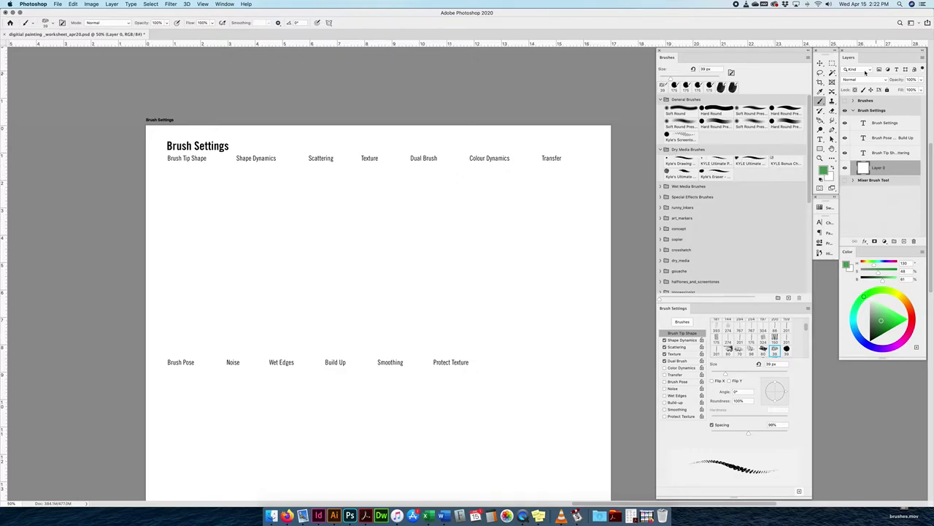
- Hide the brush names and stroke previews in the brush library, leaving only the brush tips
{"action": "left_click", "coordinate": [808, 58]}
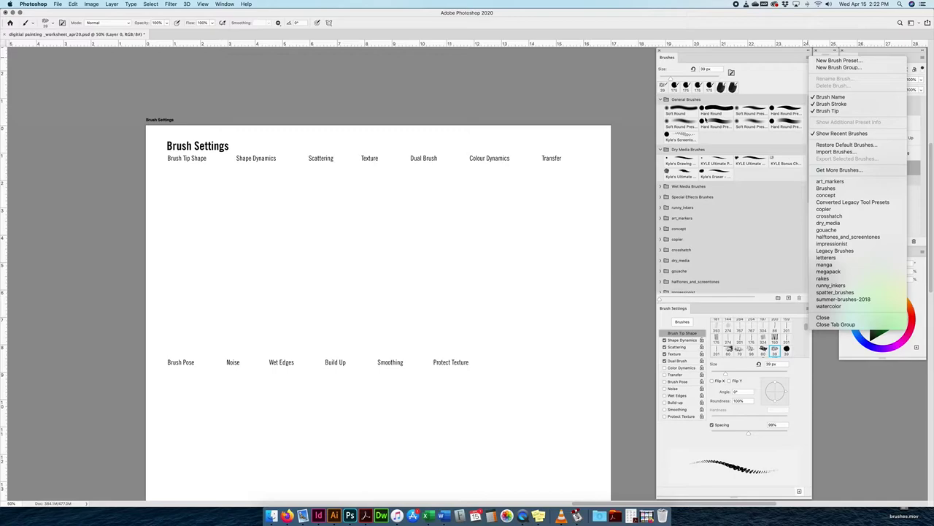
{"action": "left_click", "coordinate": [830, 96]}
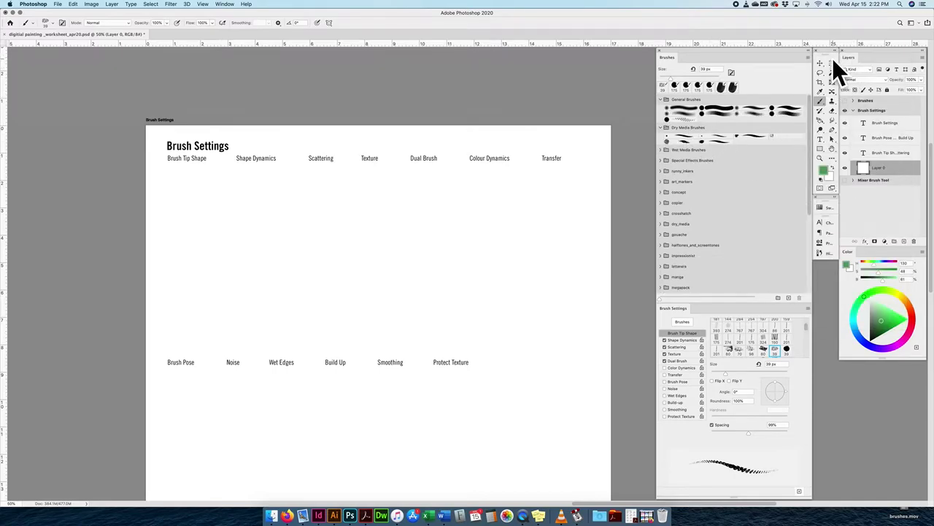
{"action": "left_click", "coordinate": [808, 57]}
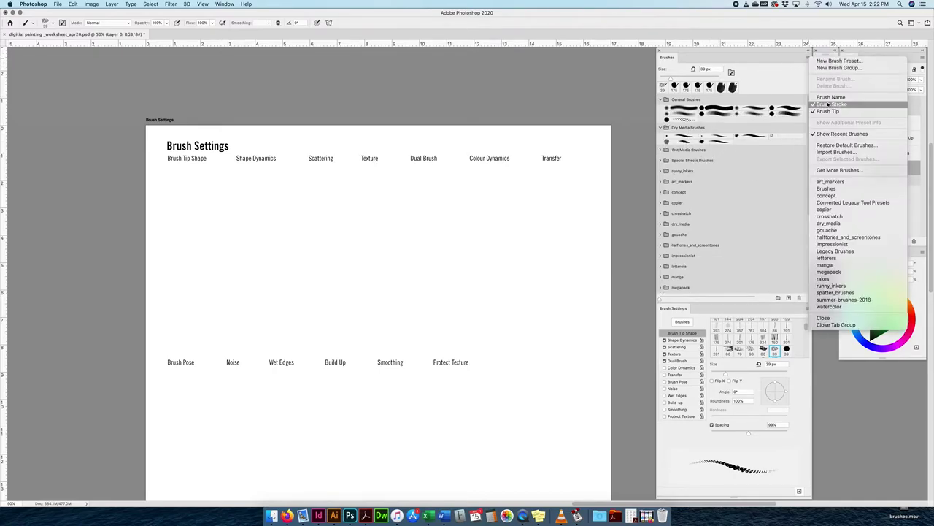
{"action": "left_click", "coordinate": [832, 104]}
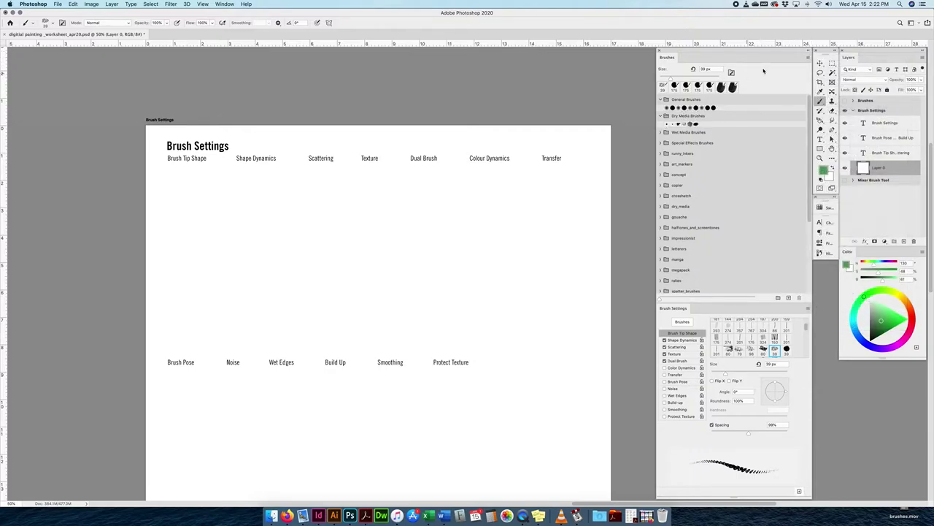
- Show the brush names and stroke previews again, and switch the brush tip display off and back on
{"action": "left_click", "coordinate": [808, 58]}
{"action": "left_click", "coordinate": [821, 96]}
{"action": "left_click", "coordinate": [808, 58]}
{"action": "left_click", "coordinate": [810, 59]}
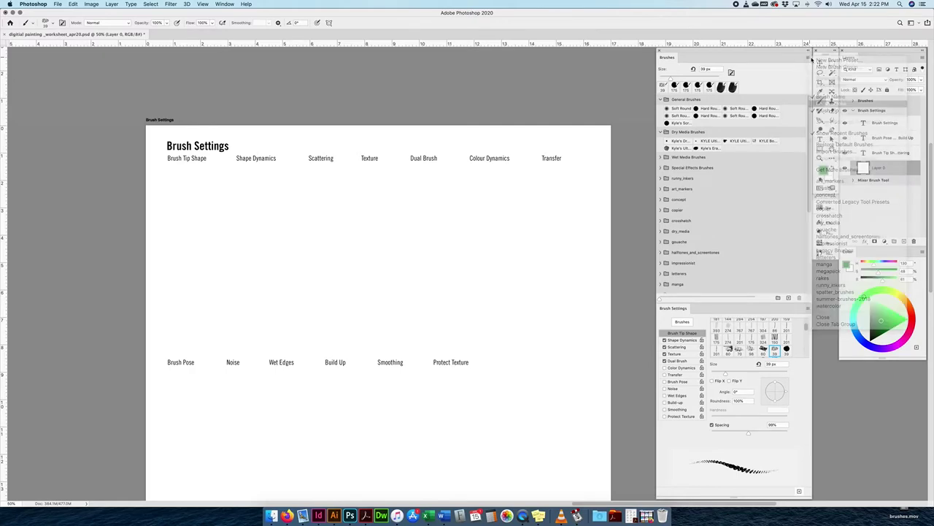
{"action": "left_click", "coordinate": [808, 58]}
{"action": "left_click", "coordinate": [821, 111]}
{"action": "left_click", "coordinate": [808, 58]}
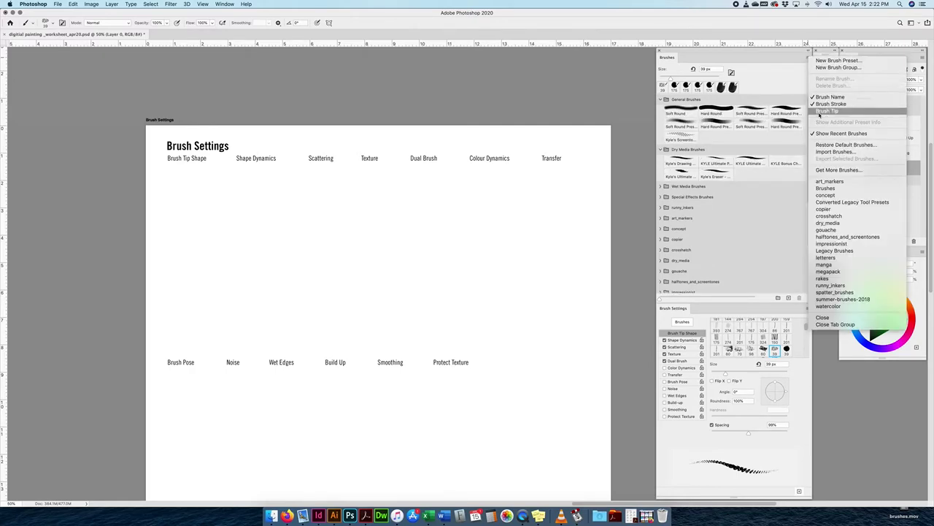
{"action": "left_click", "coordinate": [827, 111]}
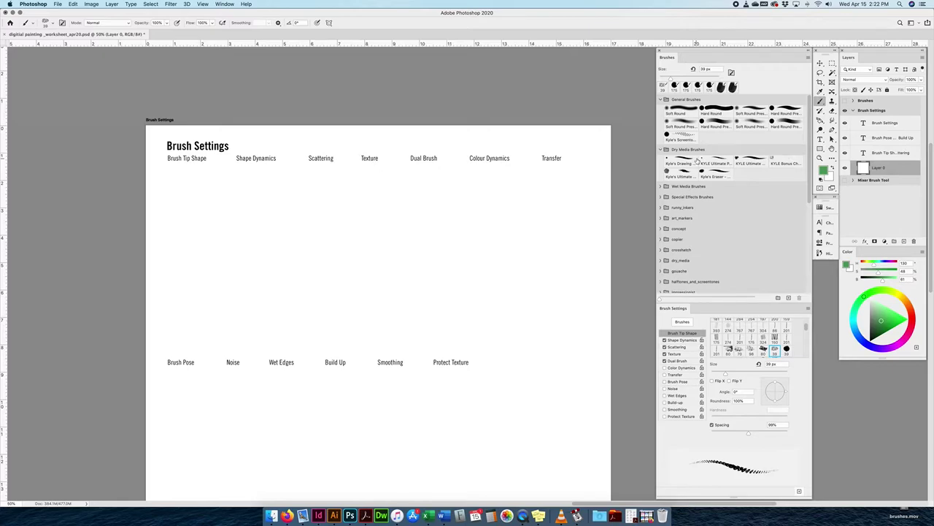
- Collapse the Dry Media Brushes group and shorten the brush library so Brush Settings moves up
{"action": "left_click", "coordinate": [660, 149]}
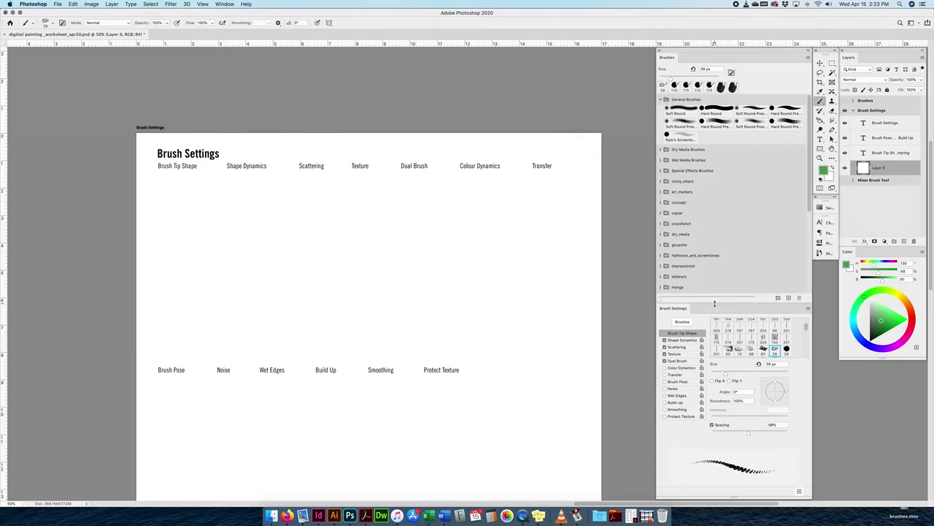
{"action": "left_click_drag", "start_coordinate": [715, 303], "coordinate": [713, 235]}
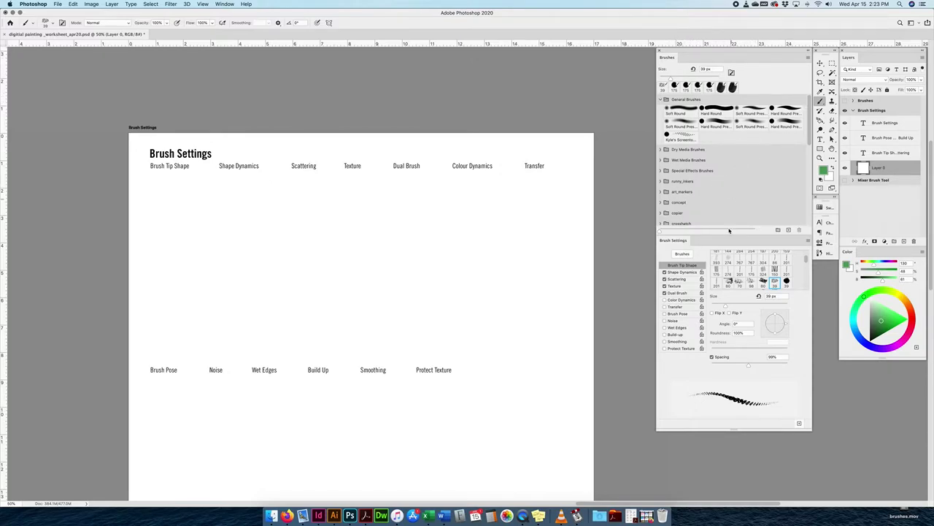
- Show the start of the brush tip list in Brush Settings and examine the first tip shapes
{"action": "scroll", "coordinate": [739, 322], "scroll_direction": "up", "scroll_amount": 3}
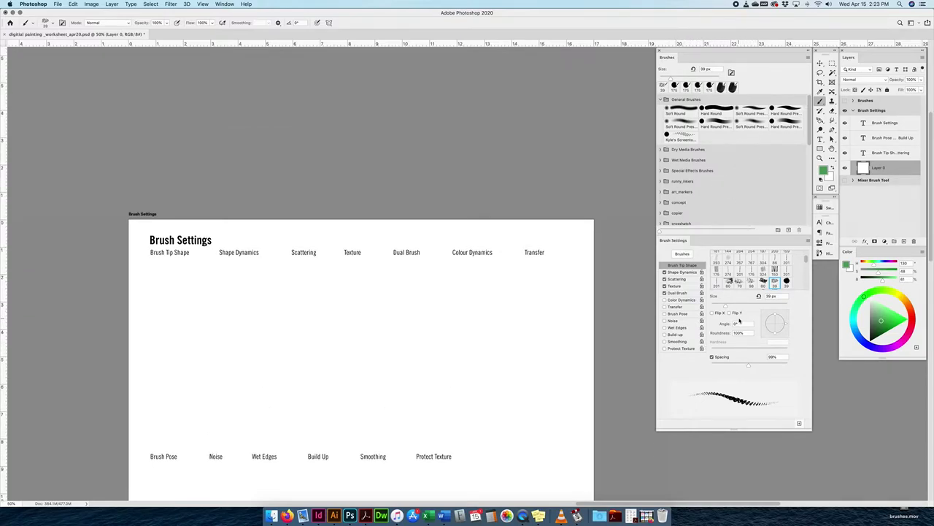
{"action": "scroll", "coordinate": [739, 322], "scroll_direction": "down", "scroll_amount": 5}
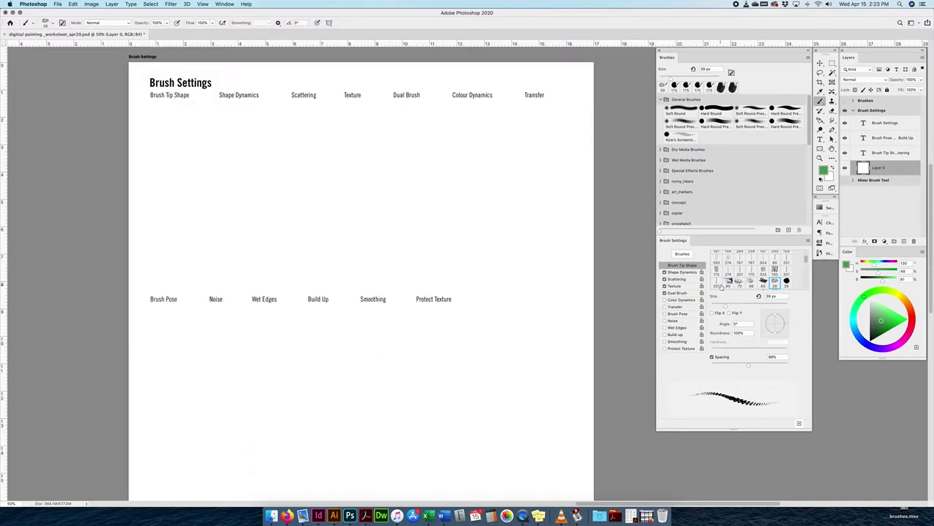
{"action": "scroll", "coordinate": [717, 322], "scroll_direction": "up", "scroll_amount": 5}
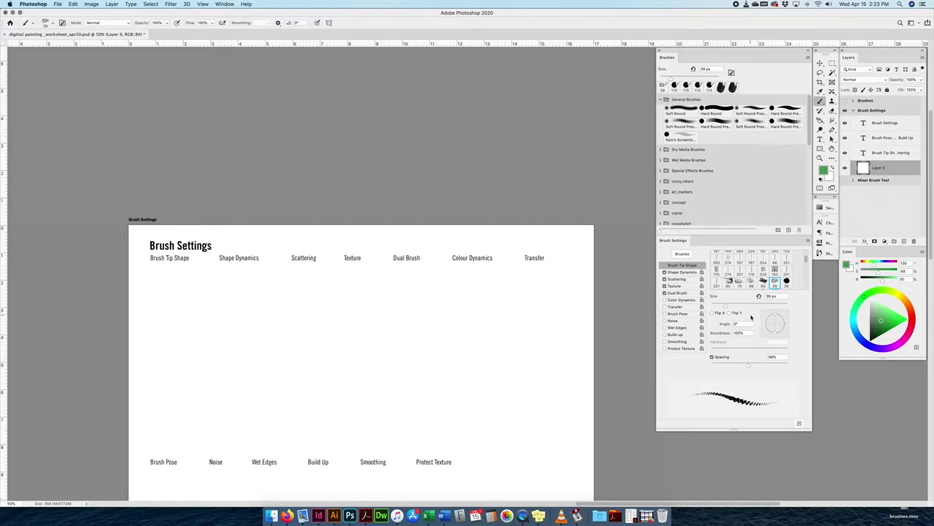
{"action": "scroll", "coordinate": [752, 317], "scroll_direction": "down", "scroll_amount": 6}
{"action": "left_click_drag", "start_coordinate": [806, 265], "coordinate": [806, 254]}
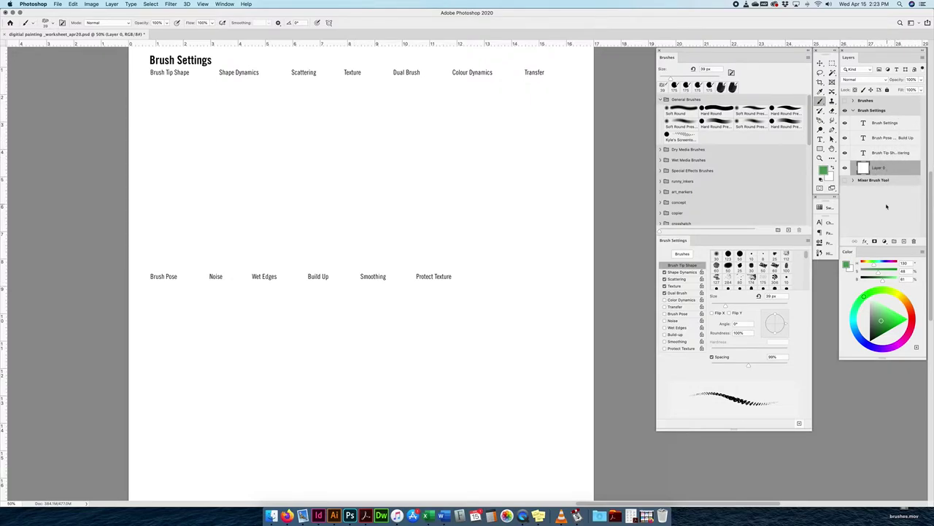
- Add a new empty layer above Layer 0 and set the colour display to Color Wheel
{"action": "key", "text": "v"}
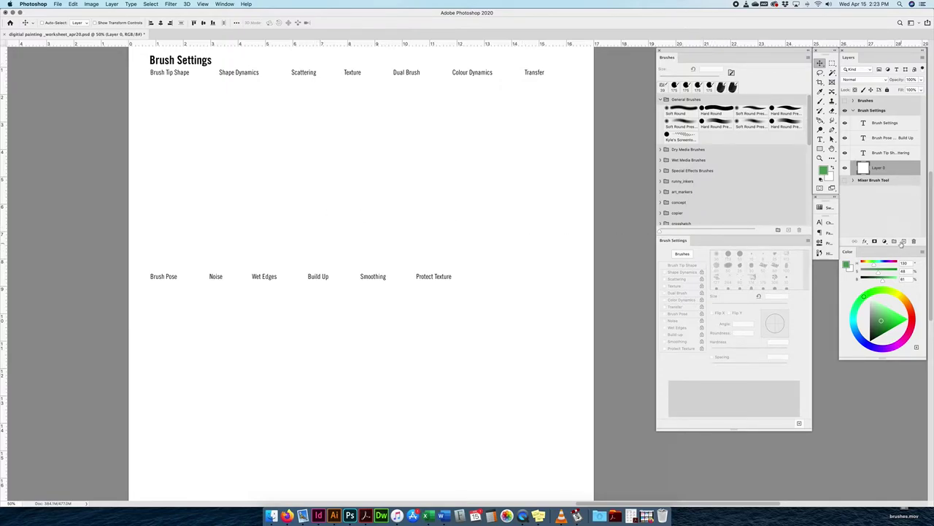
{"action": "left_click", "coordinate": [904, 241]}
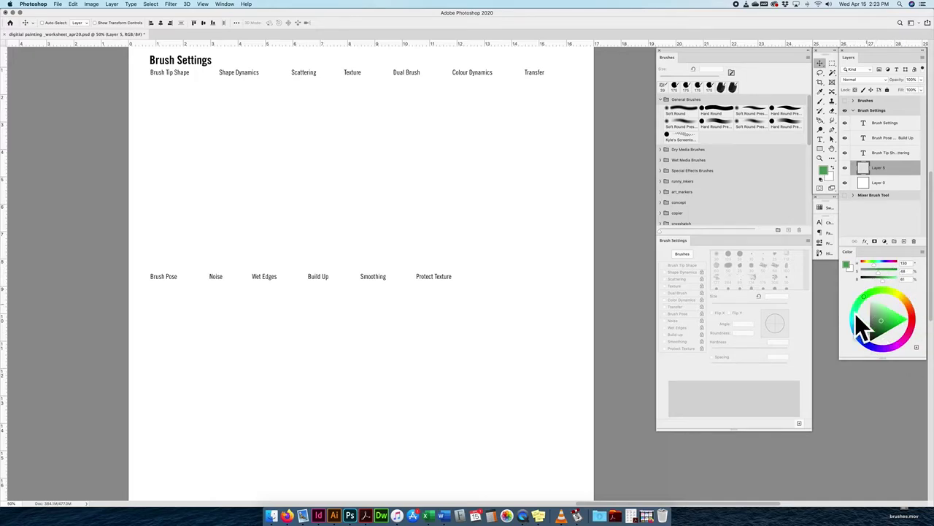
{"action": "left_click", "coordinate": [923, 250]}
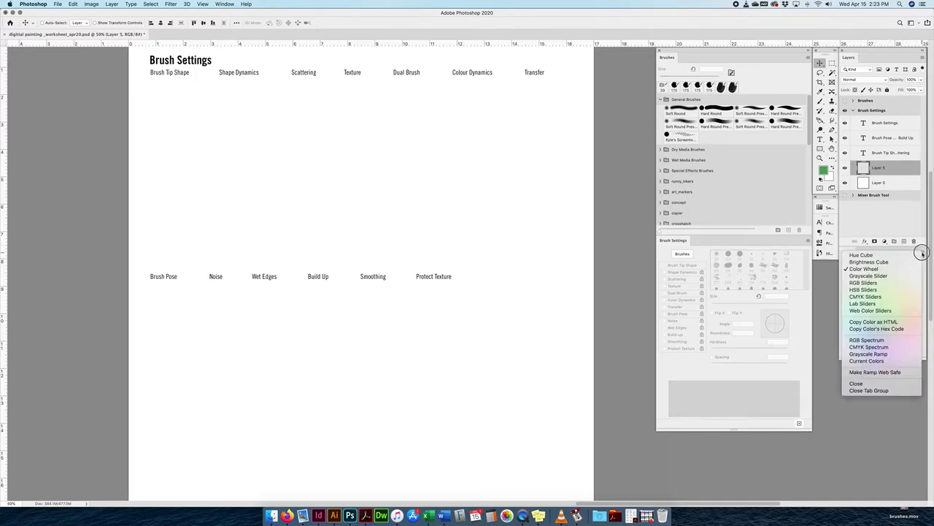
{"action": "left_click", "coordinate": [864, 269]}
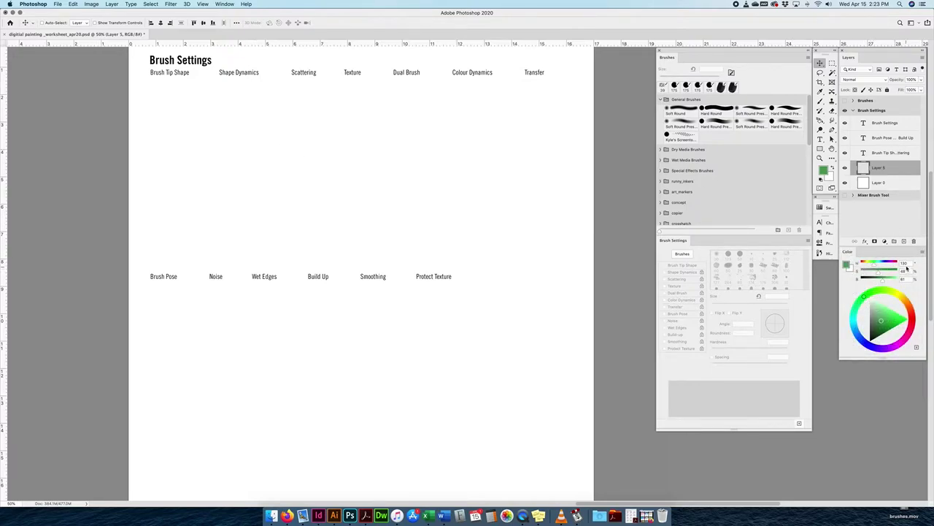
- Set the foreground colour to a bright green with H 137, S 77 and B 83
{"action": "left_click_drag", "start_coordinate": [898, 292], "coordinate": [921, 312]}
{"action": "mouse_move", "coordinate": [882, 282]}
{"action": "left_mouse_down"}
{"action": "mouse_move", "coordinate": [865, 283]}
{"action": "mouse_move", "coordinate": [891, 265]}
{"action": "mouse_move", "coordinate": [860, 264]}
{"action": "left_mouse_up"}
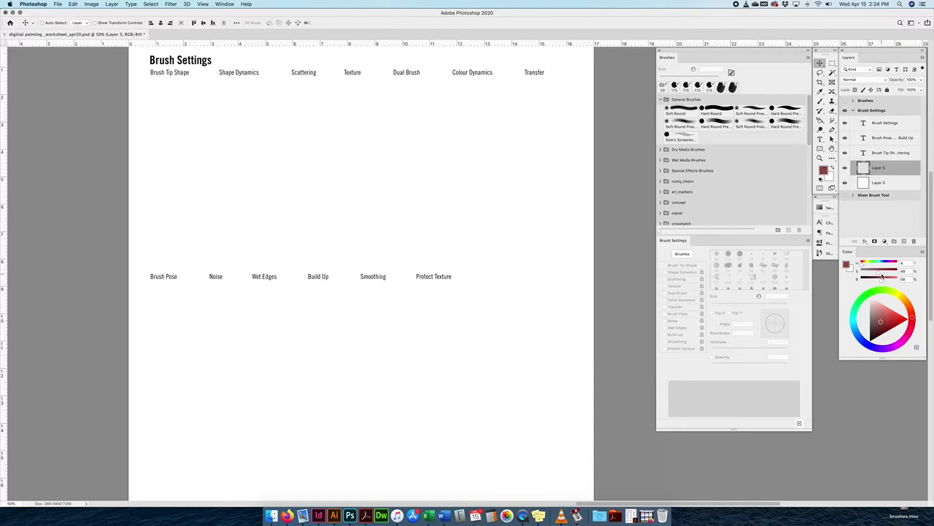
{"action": "left_click_drag", "start_coordinate": [878, 271], "coordinate": [897, 271]}
{"action": "mouse_move", "coordinate": [883, 280]}
{"action": "left_mouse_down"}
{"action": "mouse_move", "coordinate": [861, 281]}
{"action": "mouse_move", "coordinate": [897, 280]}
{"action": "mouse_move", "coordinate": [867, 282]}
{"action": "mouse_move", "coordinate": [877, 282]}
{"action": "left_mouse_up"}
{"action": "mouse_move", "coordinate": [884, 328]}
{"action": "left_mouse_down"}
{"action": "mouse_move", "coordinate": [868, 289]}
{"action": "mouse_move", "coordinate": [852, 307]}
{"action": "mouse_move", "coordinate": [861, 299]}
{"action": "mouse_move", "coordinate": [895, 319]}
{"action": "left_mouse_up"}
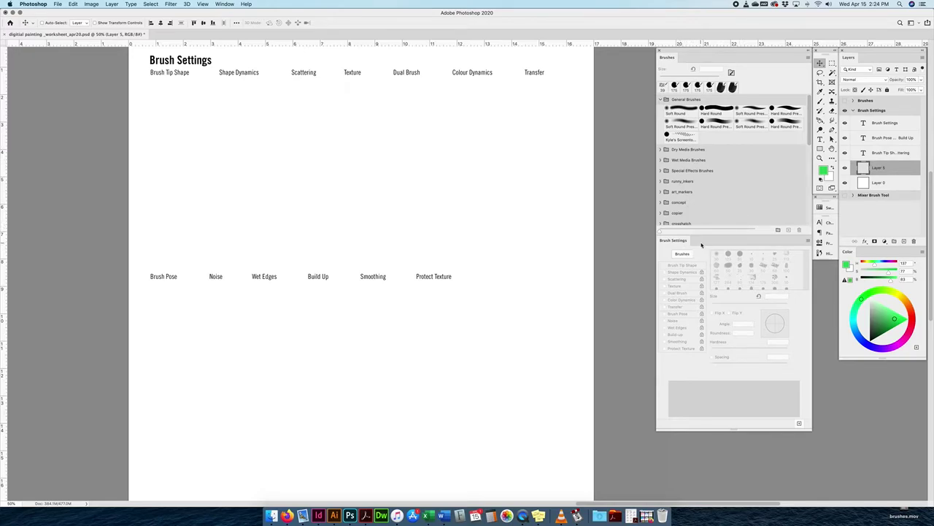
- Paint a Soft Round stroke under the Brush Tip Shape heading and a Hard Round stroke below it, both at 39 px
{"action": "left_click", "coordinate": [677, 110]}
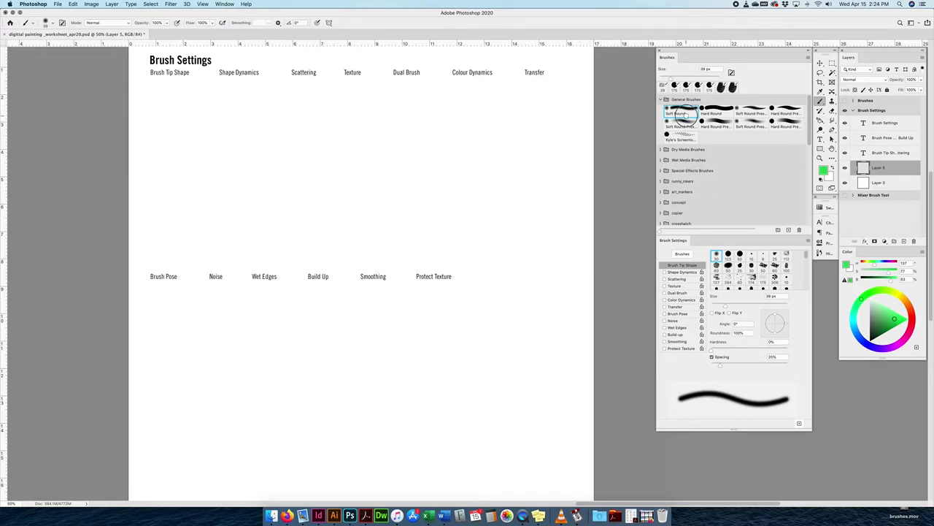
{"action": "left_click_drag", "start_coordinate": [152, 87], "coordinate": [187, 87]}
{"action": "left_click", "coordinate": [719, 111]}
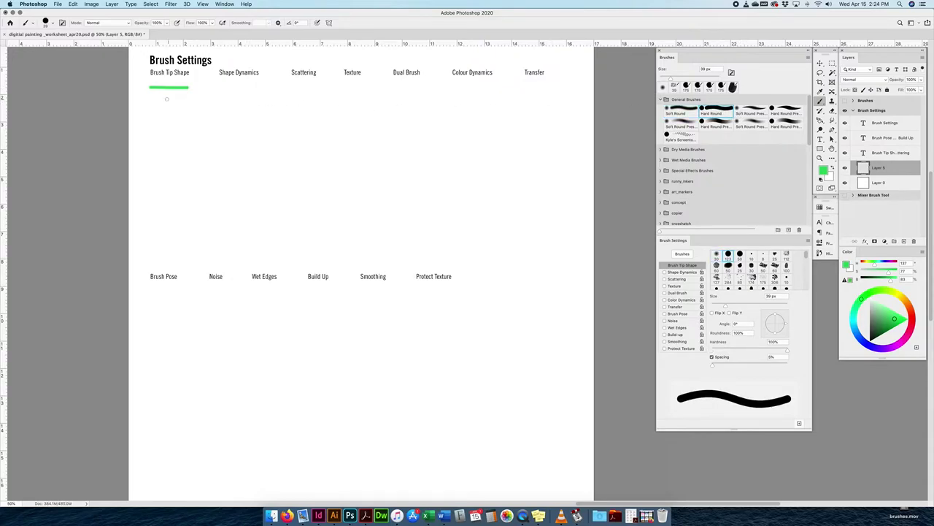
{"action": "left_click_drag", "start_coordinate": [151, 98], "coordinate": [189, 98]}
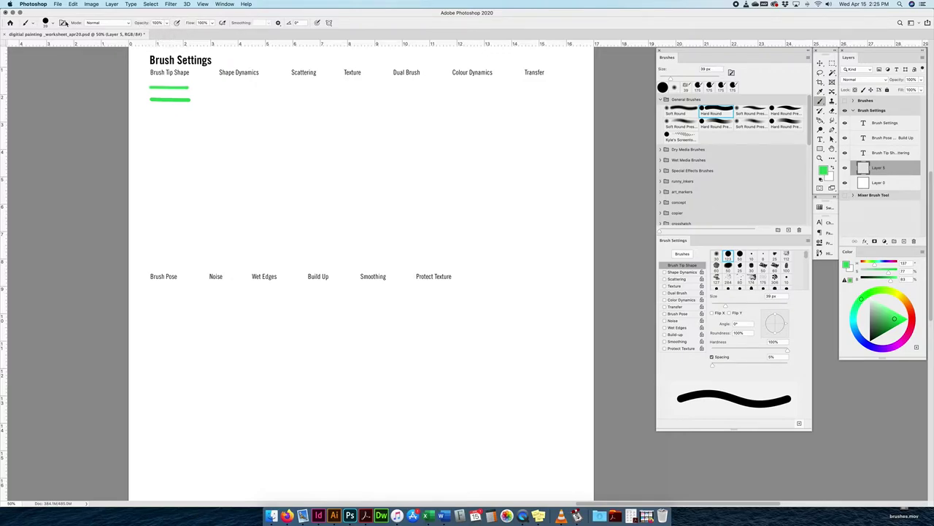
- Review the size and hardness controls in the brush preset picker, keeping hardness at 100%
{"action": "left_click", "coordinate": [51, 23]}
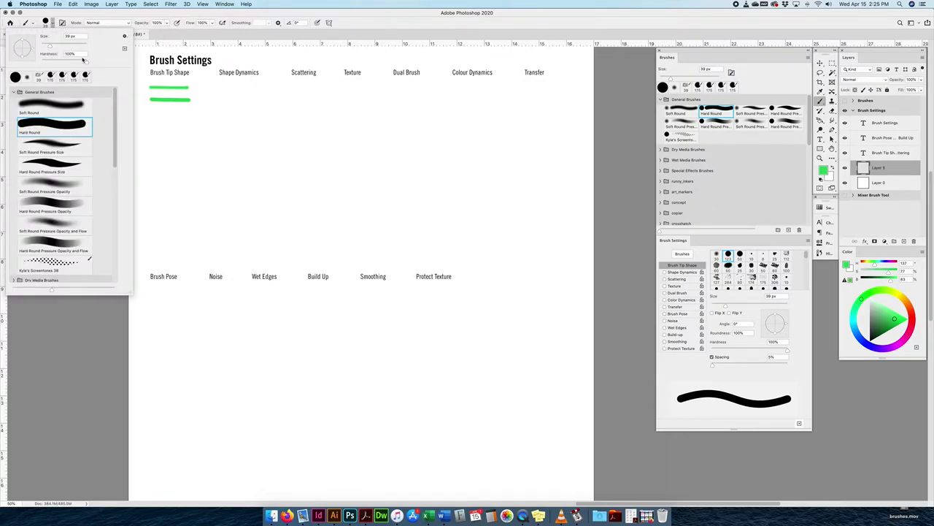
{"action": "mouse_move", "coordinate": [86, 64]}
{"action": "left_mouse_down"}
{"action": "mouse_move", "coordinate": [41, 63]}
{"action": "mouse_move", "coordinate": [88, 62]}
{"action": "left_mouse_up"}
{"action": "left_click", "coordinate": [338, 15]}
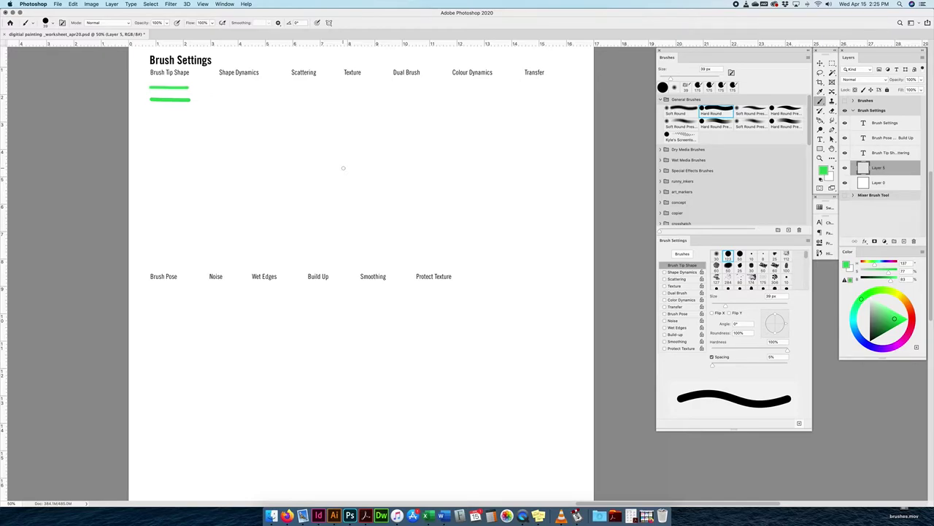
- Enlarge the Hard Round brush to 70 px
{"action": "key", "text": "bracketright"}
{"action": "key", "text": "bracketright"}
{"action": "key", "text": "bracketright"}
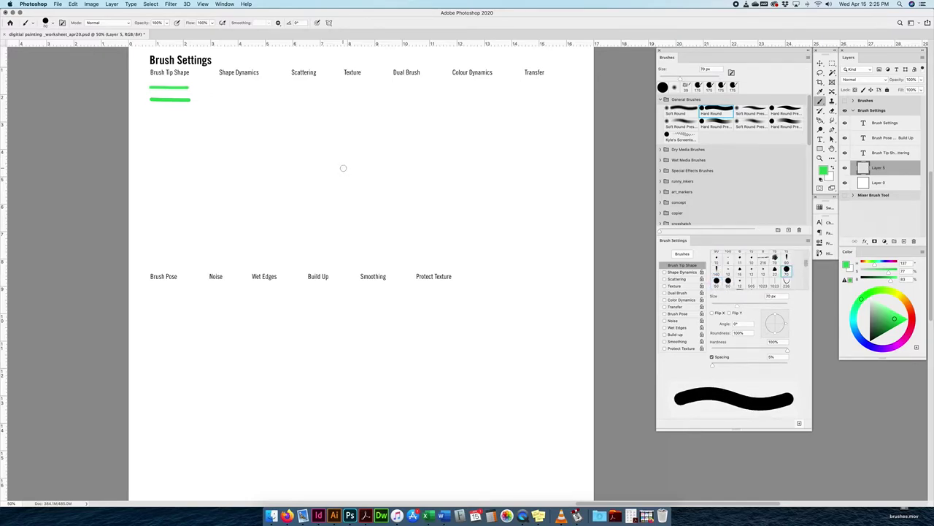
{"action": "key", "text": "bracketright"}
{"action": "key", "text": "bracketright"}
{"action": "key", "text": "bracketleft"}
- Paint a green stroke below the first two with the 60 px Kyle's Ultimate brush from Dry Media Brushes and inspect it up close
{"action": "left_click", "coordinate": [664, 149]}
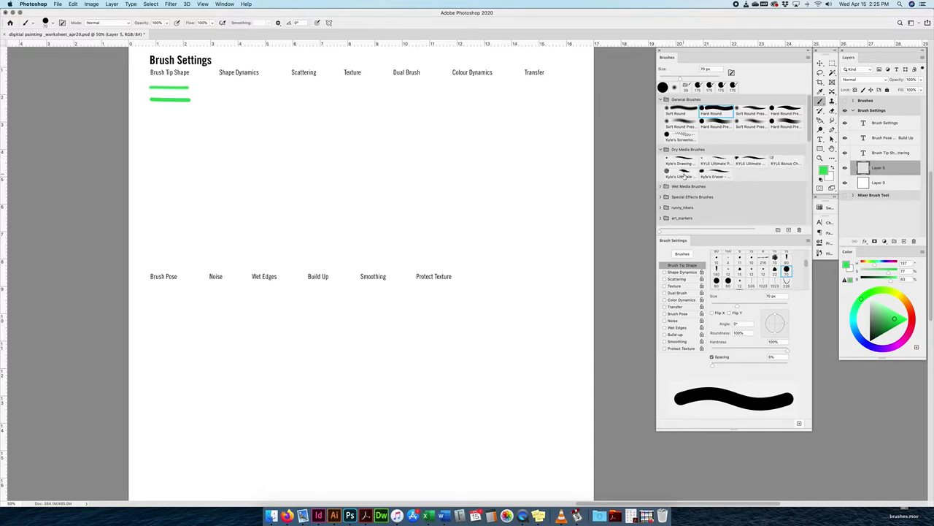
{"action": "left_click", "coordinate": [681, 173]}
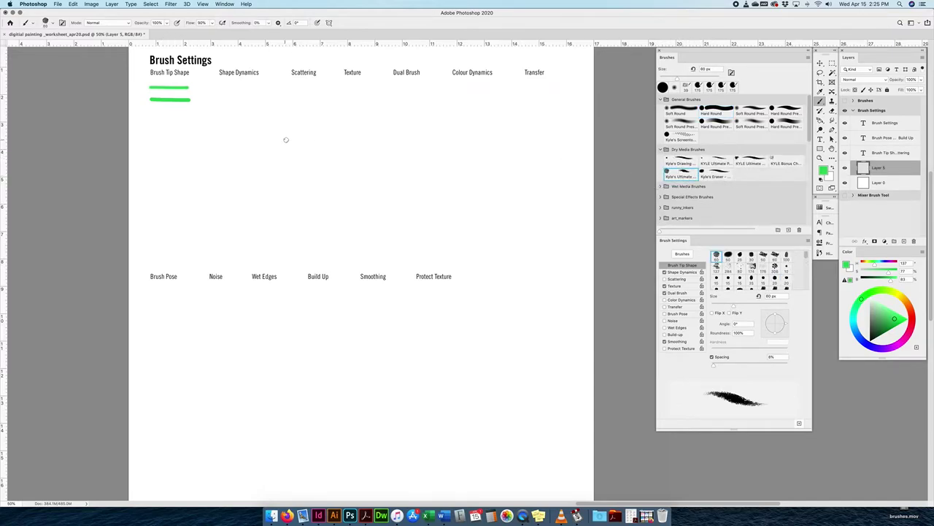
{"action": "left_click_drag", "start_coordinate": [151, 114], "coordinate": [189, 115]}
{"action": "key", "text": "super+equal"}
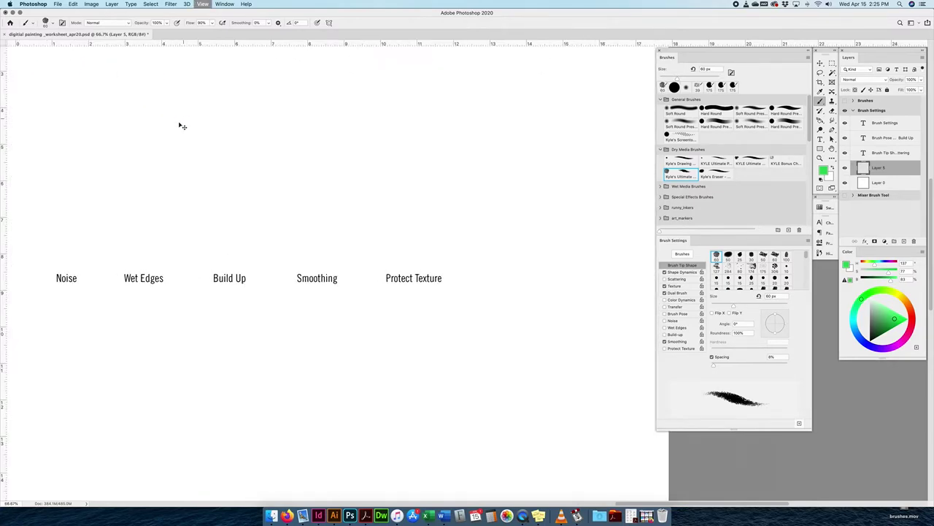
{"action": "scroll", "coordinate": [341, 252], "scroll_direction": "up", "scroll_amount": 5}
{"action": "scroll", "coordinate": [340, 253], "scroll_direction": "left", "scroll_amount": 5}
{"action": "scroll", "coordinate": [336, 292], "scroll_direction": "up", "scroll_amount": 4}
{"action": "scroll", "coordinate": [336, 292], "scroll_direction": "left", "scroll_amount": 5}
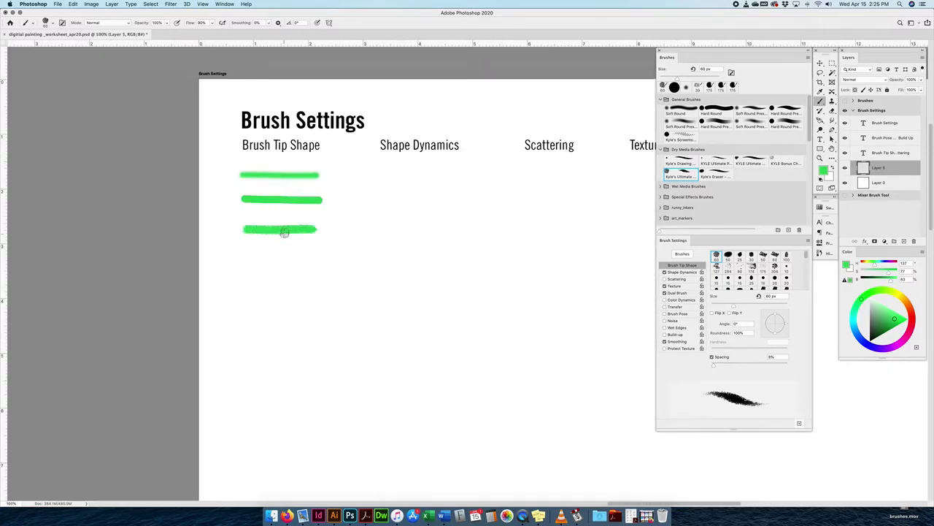
- Choose Kyle's Paintbox brush from Wet Media Brushes and review its Scattering, Shape Dynamics and Brush Tip Shape settings
{"action": "left_click", "coordinate": [661, 186]}
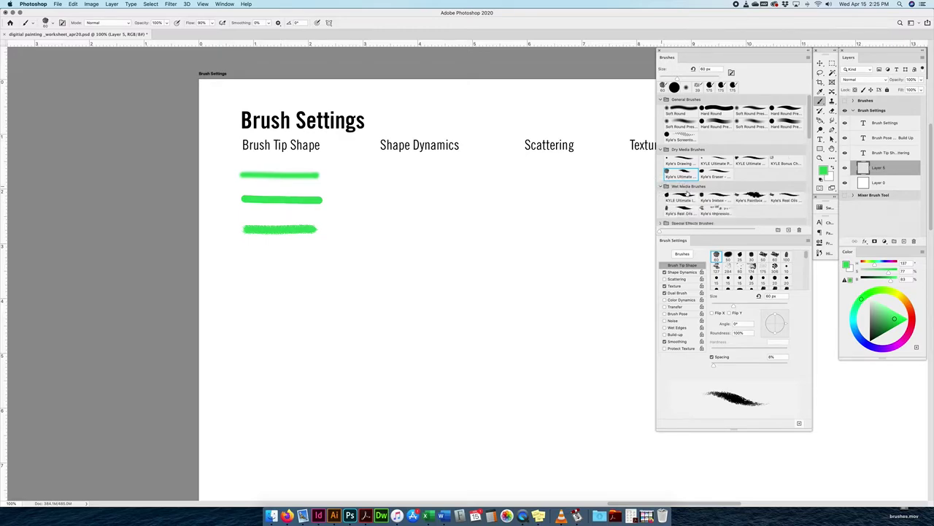
{"action": "left_click", "coordinate": [752, 198]}
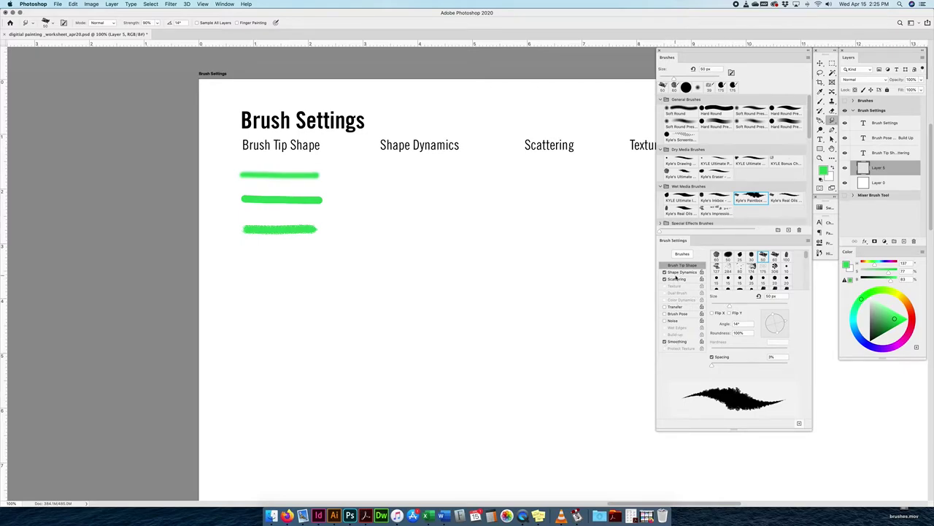
{"action": "left_click", "coordinate": [676, 278]}
{"action": "left_click", "coordinate": [679, 271]}
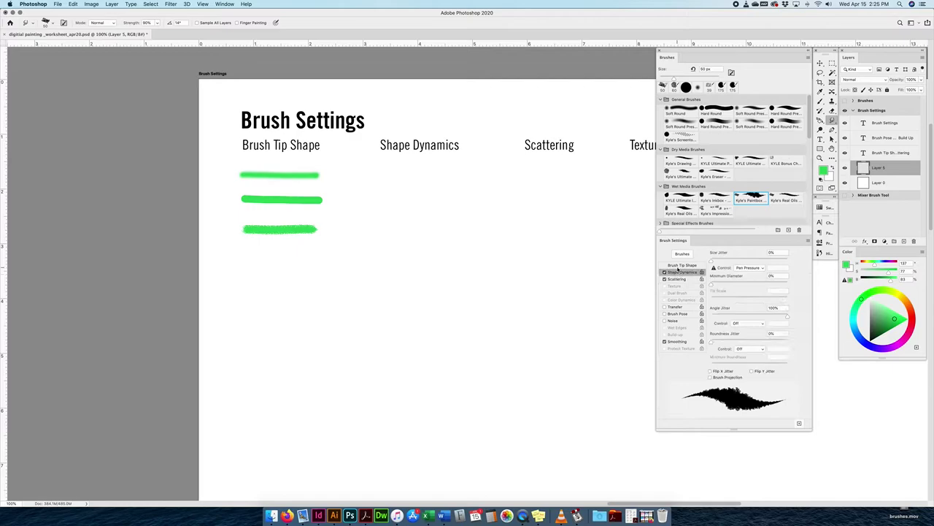
{"action": "left_click", "coordinate": [678, 266]}
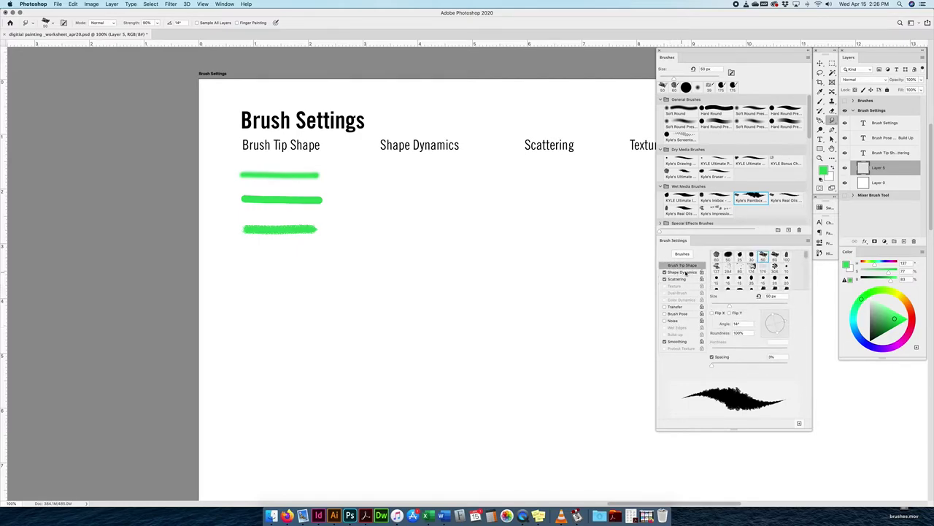
{"action": "left_click", "coordinate": [746, 201]}
- Set the foreground colour to orange-red (H 14, S 77, B 83) and paint a thick dry media stroke below the green ones
{"action": "left_click", "coordinate": [823, 171]}
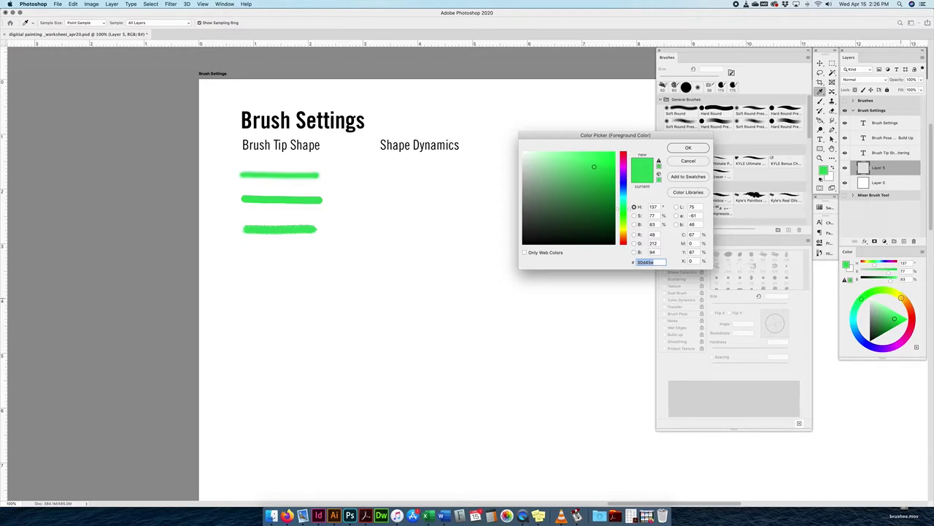
{"action": "left_click", "coordinate": [901, 298]}
{"action": "left_click", "coordinate": [679, 148]}
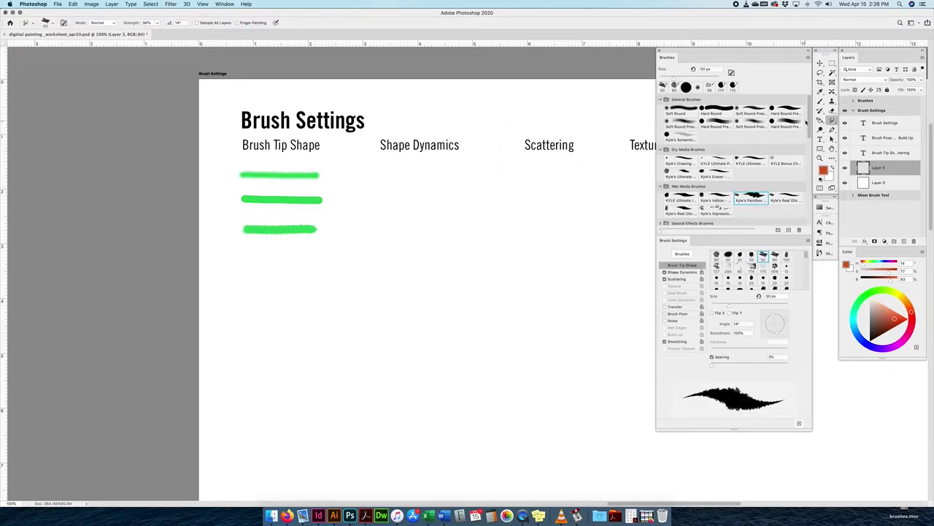
{"action": "left_click", "coordinate": [819, 102]}
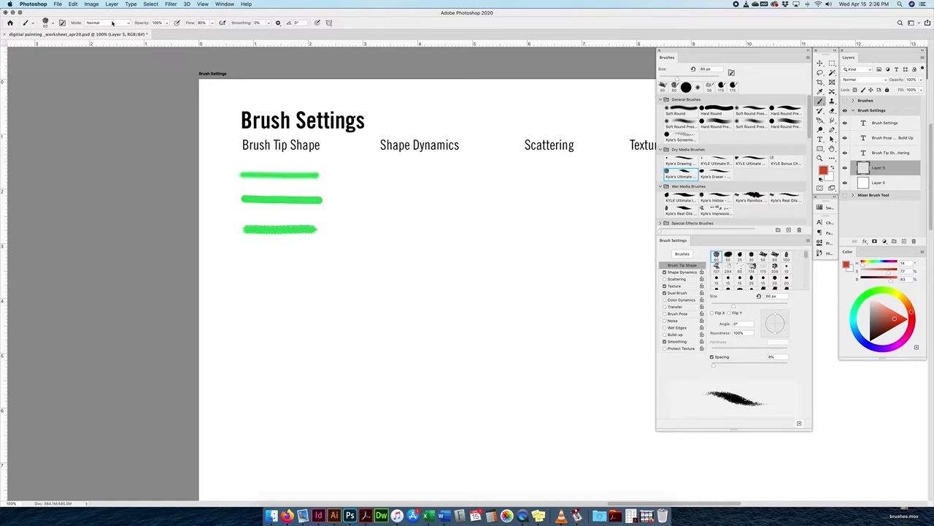
{"action": "mouse_move", "coordinate": [247, 257]}
{"action": "left_mouse_down"}
{"action": "mouse_move", "coordinate": [348, 259]}
{"action": "mouse_move", "coordinate": [261, 246]}
{"action": "mouse_move", "coordinate": [244, 253]}
{"action": "left_mouse_up"}
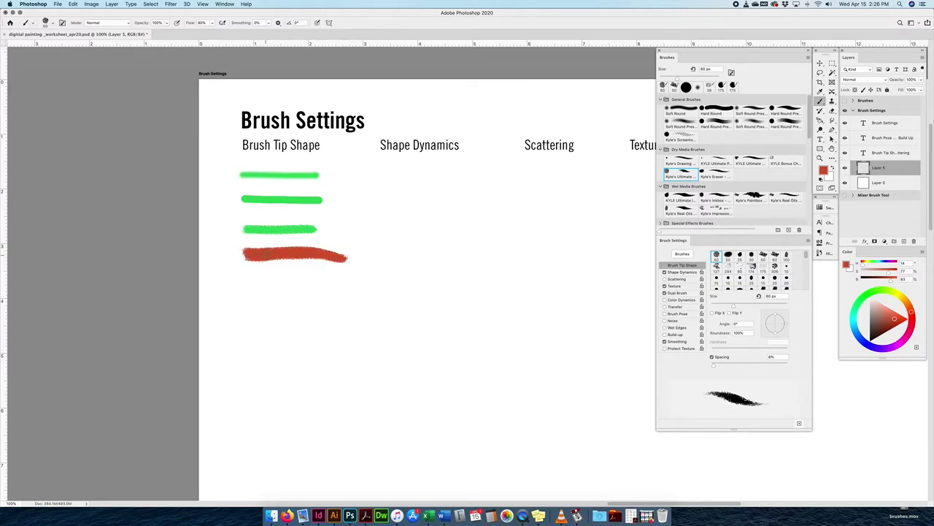
- Smudge the second and third green strokes outward with Kyle's Paintbox brush at 50 px
{"action": "left_click", "coordinate": [751, 198]}
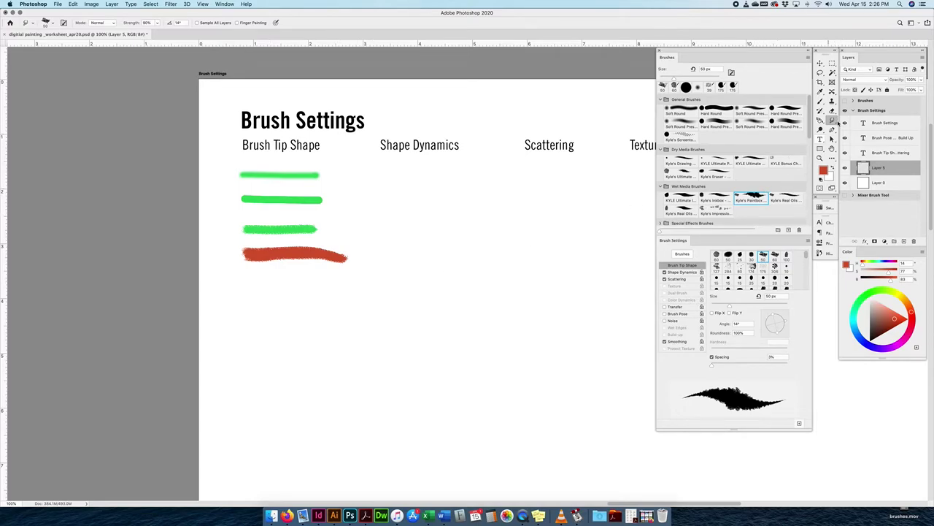
{"action": "left_click", "coordinate": [683, 162]}
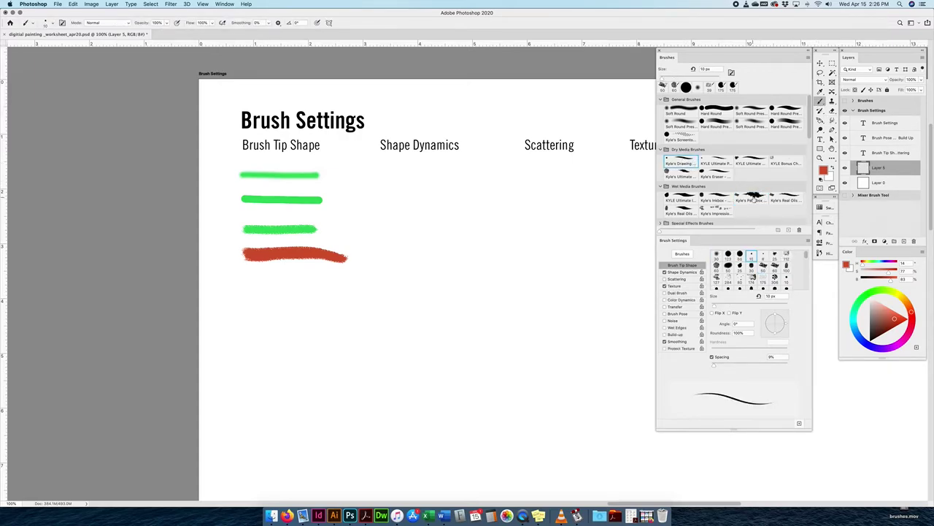
{"action": "left_click", "coordinate": [753, 198]}
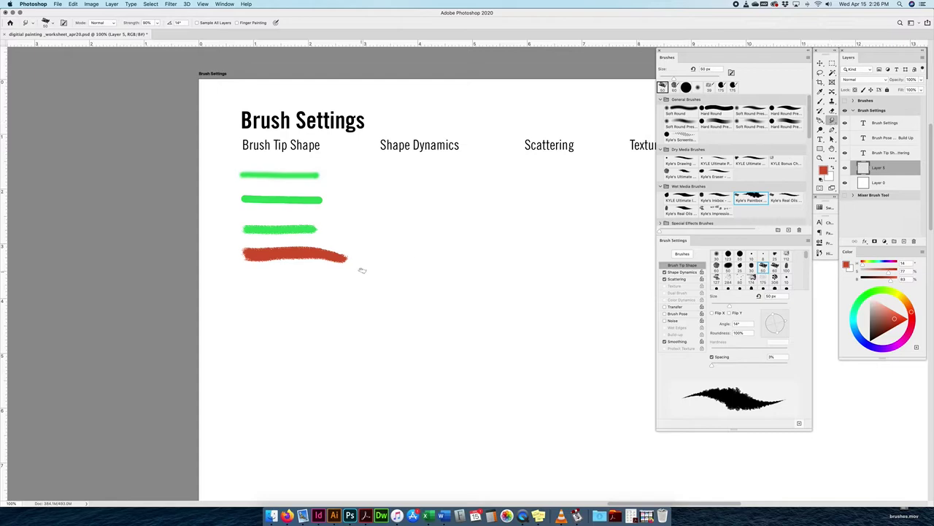
{"action": "mouse_move", "coordinate": [301, 227]}
{"action": "left_mouse_down"}
{"action": "mouse_move", "coordinate": [267, 224]}
{"action": "mouse_move", "coordinate": [345, 228]}
{"action": "mouse_move", "coordinate": [313, 198]}
{"action": "mouse_move", "coordinate": [371, 199]}
{"action": "mouse_move", "coordinate": [305, 199]}
{"action": "mouse_move", "coordinate": [389, 202]}
{"action": "left_mouse_up"}
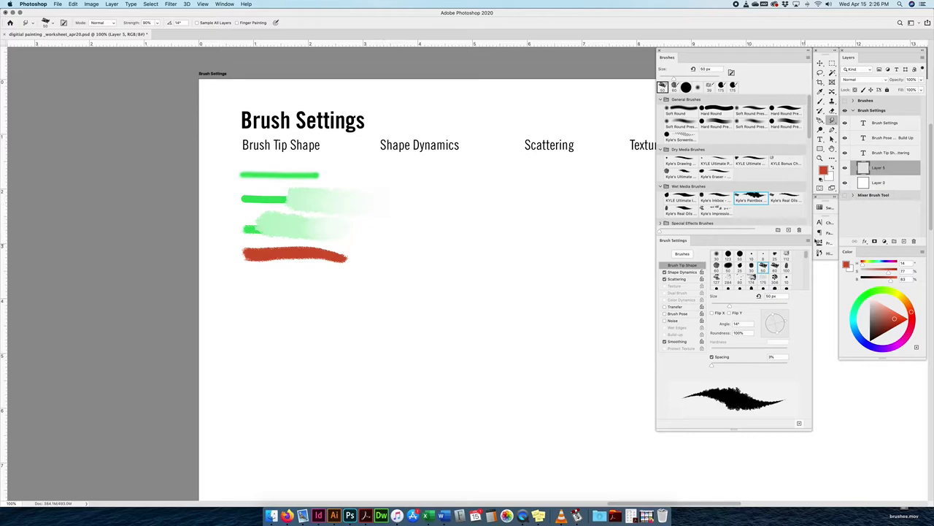
- Paint a long thin red stroke and a short dash under the thick one with the 30 px Kyle's Inkbox brush
{"action": "left_click", "coordinate": [809, 57]}
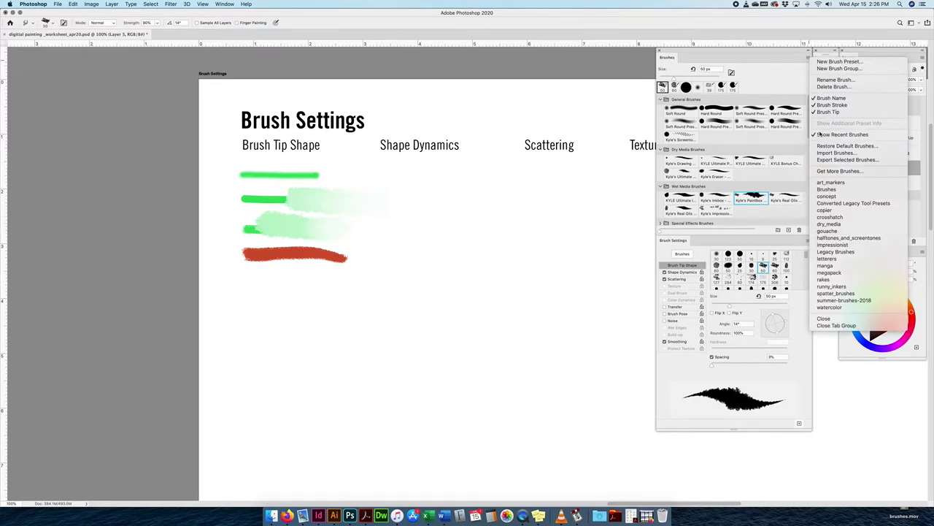
{"action": "left_click", "coordinate": [767, 136]}
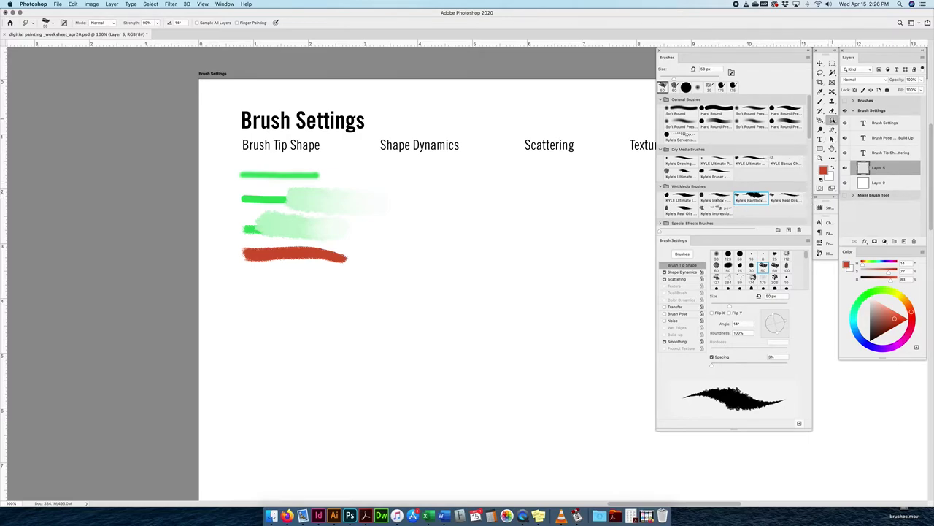
{"action": "mouse_move", "coordinate": [820, 104]}
{"action": "left_mouse_down"}
{"action": "mouse_move", "coordinate": [850, 123]}
{"action": "mouse_move", "coordinate": [792, 152]}
{"action": "left_mouse_up"}
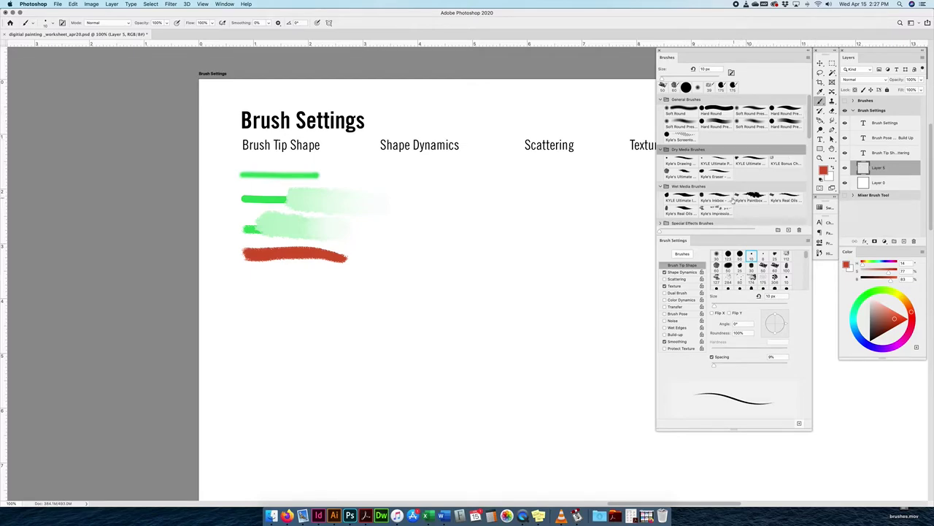
{"action": "left_click", "coordinate": [714, 198]}
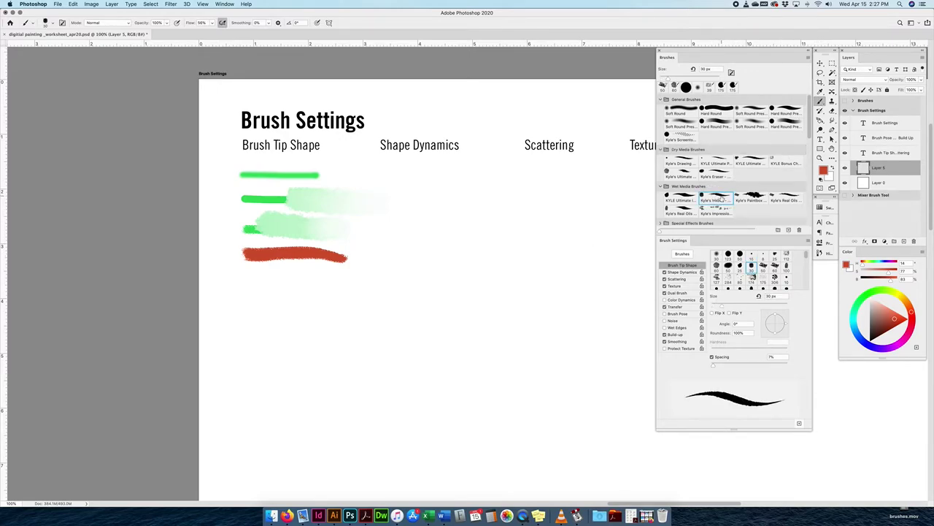
{"action": "mouse_move", "coordinate": [244, 279]}
{"action": "left_mouse_down"}
{"action": "mouse_move", "coordinate": [346, 284]}
{"action": "mouse_move", "coordinate": [318, 294]}
{"action": "left_mouse_up"}
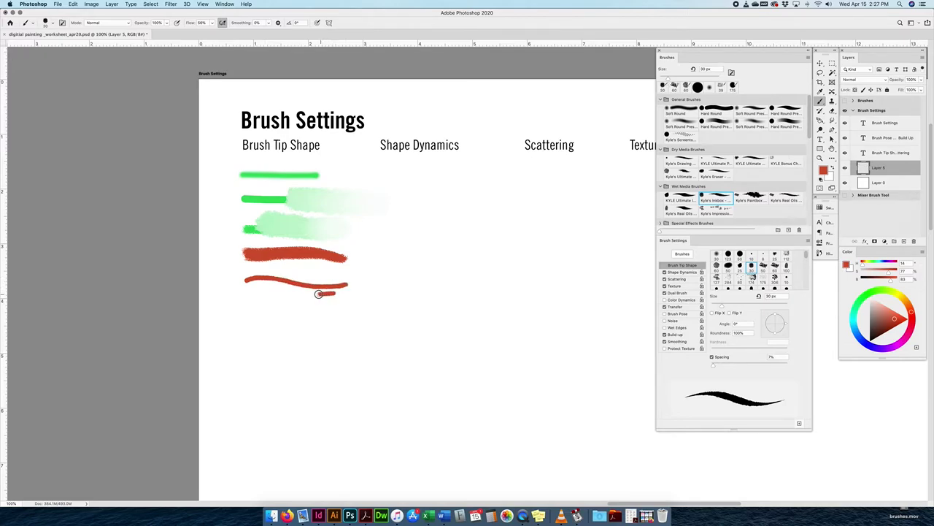
- Inspect the ink stroke edges up close and add another wavy red stroke beside the short dash
{"action": "key", "text": "super+equal"}
{"action": "key", "text": "super+equal"}
{"action": "key", "text": "super+equal"}
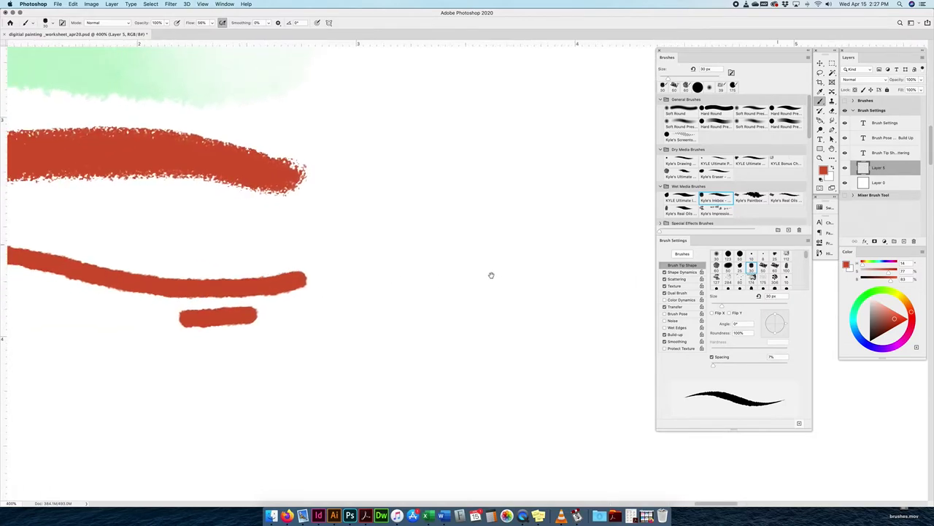
{"action": "left_click_drag", "start_coordinate": [491, 275], "coordinate": [529, 270]}
{"action": "left_click_drag", "start_coordinate": [179, 321], "coordinate": [69, 298]}
{"action": "scroll", "coordinate": [235, 312], "scroll_direction": "left", "scroll_amount": 4}
{"action": "left_click_drag", "start_coordinate": [270, 304], "coordinate": [154, 318]}
{"action": "key", "text": "super+minus"}
{"action": "key", "text": "super+minus"}
{"action": "key", "text": "super+minus"}
{"action": "key", "text": "super+minus"}
{"action": "key", "text": "super+minus"}
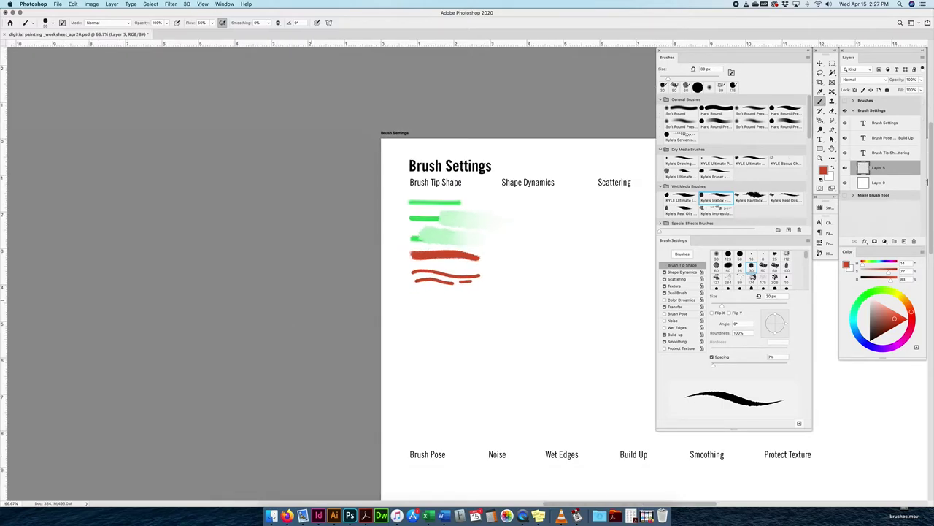
- Collapse the Dry and Wet Media groups and paint a wavy stroke below the red ink strokes with Kyle's Screentones brush from Special Effects Brushes
{"action": "scroll", "coordinate": [554, 226], "scroll_direction": "right", "scroll_amount": 2}
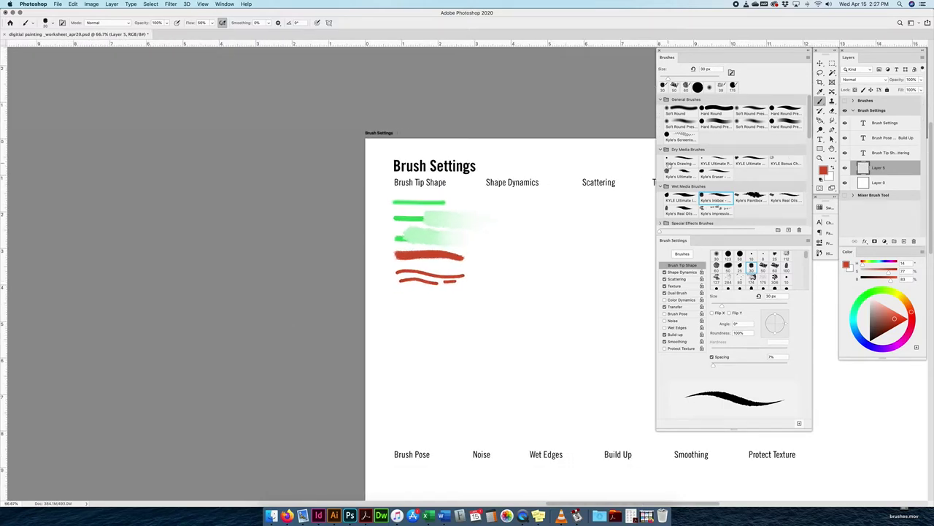
{"action": "left_click", "coordinate": [660, 149]}
{"action": "left_click", "coordinate": [661, 160]}
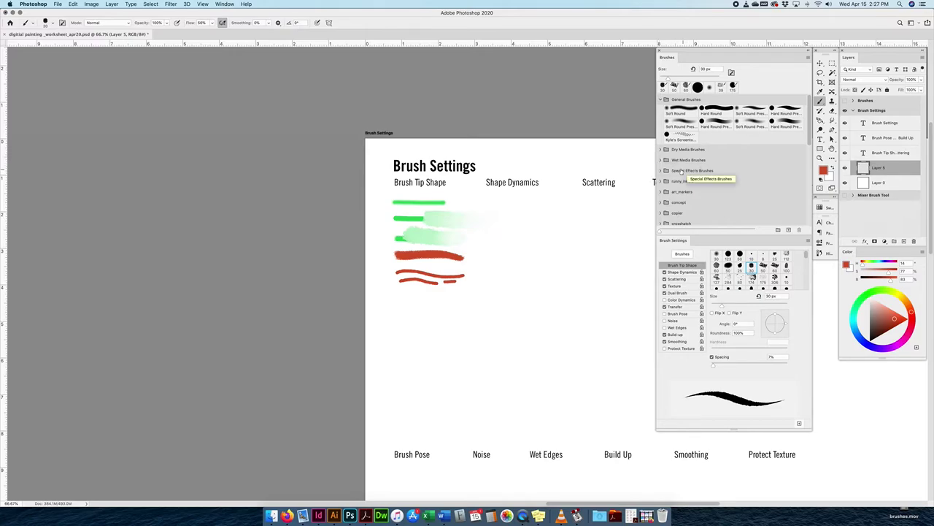
{"action": "left_click", "coordinate": [660, 171]}
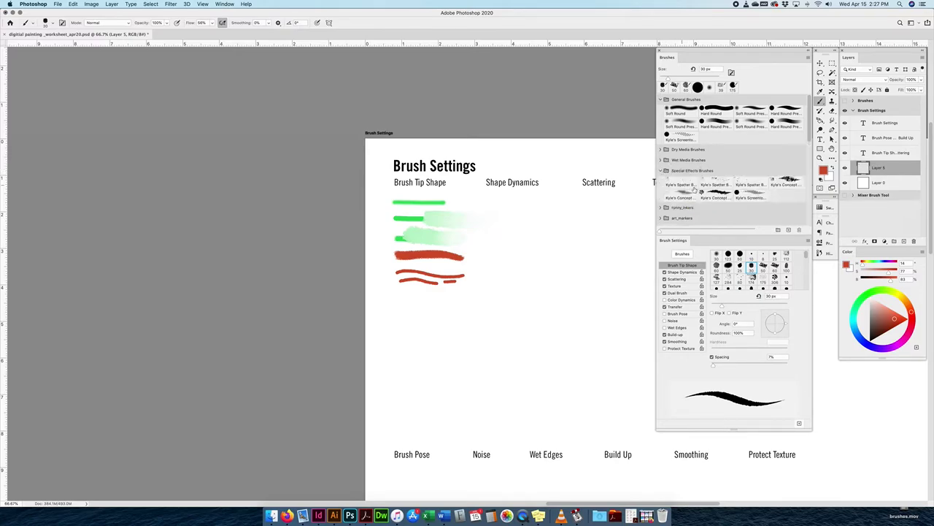
{"action": "left_click", "coordinate": [732, 199]}
{"action": "left_click_drag", "start_coordinate": [399, 300], "coordinate": [476, 299]}
- Smudge the far end of the screentone stroke outward with the 174 px Kyle's Concept brush and collapse the Special Effects group
{"action": "left_click", "coordinate": [787, 181]}
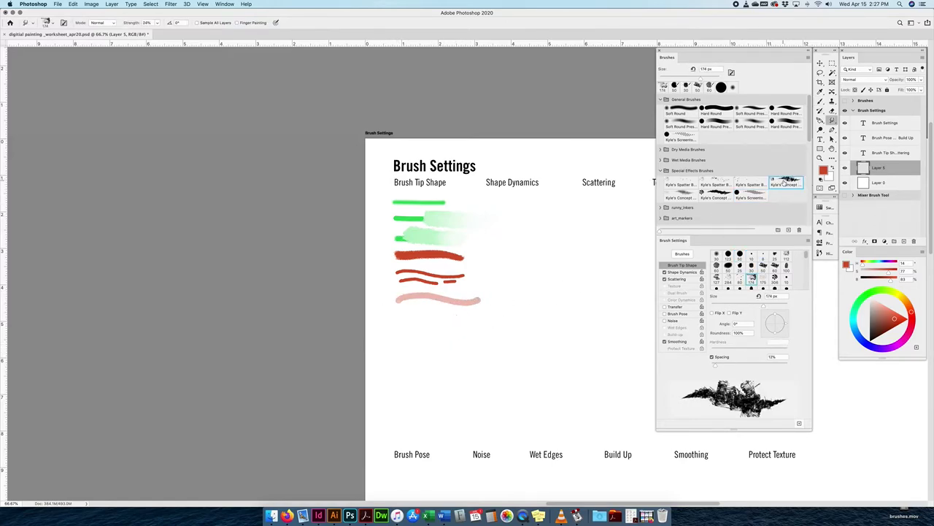
{"action": "mouse_move", "coordinate": [469, 305]}
{"action": "left_mouse_down"}
{"action": "mouse_move", "coordinate": [452, 302]}
{"action": "mouse_move", "coordinate": [504, 302]}
{"action": "left_mouse_up"}
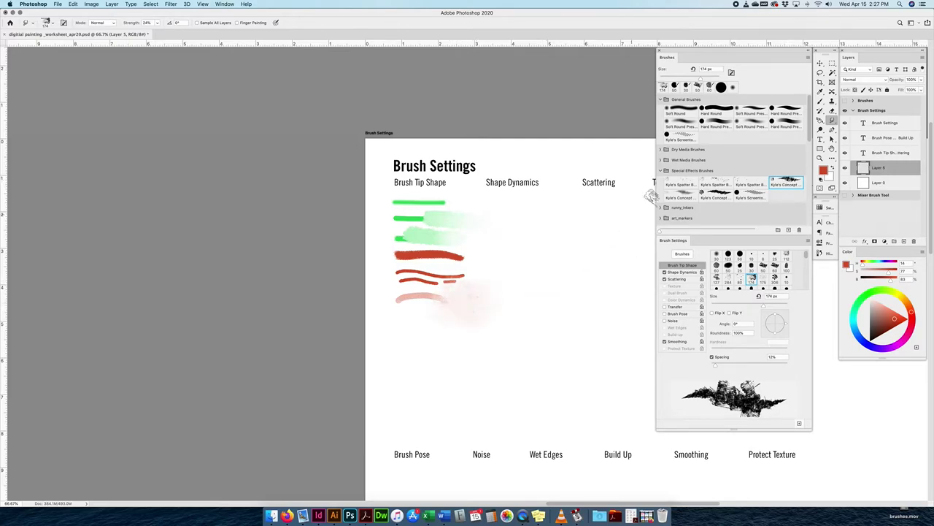
{"action": "left_click", "coordinate": [660, 170]}
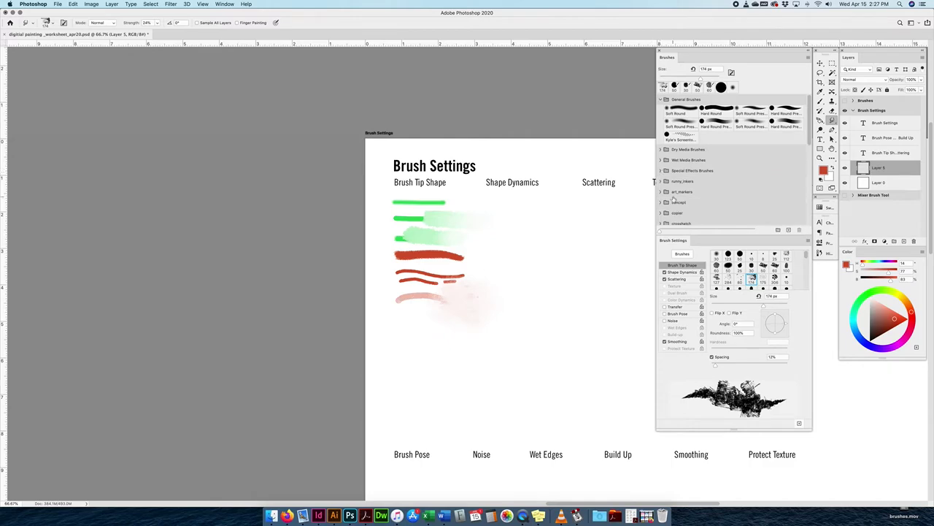
- Paint a thick wavy red stroke below the smudged one with a 175 px Kyle's Halftone brush from halftones_and_screentones
{"action": "scroll", "coordinate": [674, 200], "scroll_direction": "down", "scroll_amount": 5}
{"action": "left_click", "coordinate": [661, 162]}
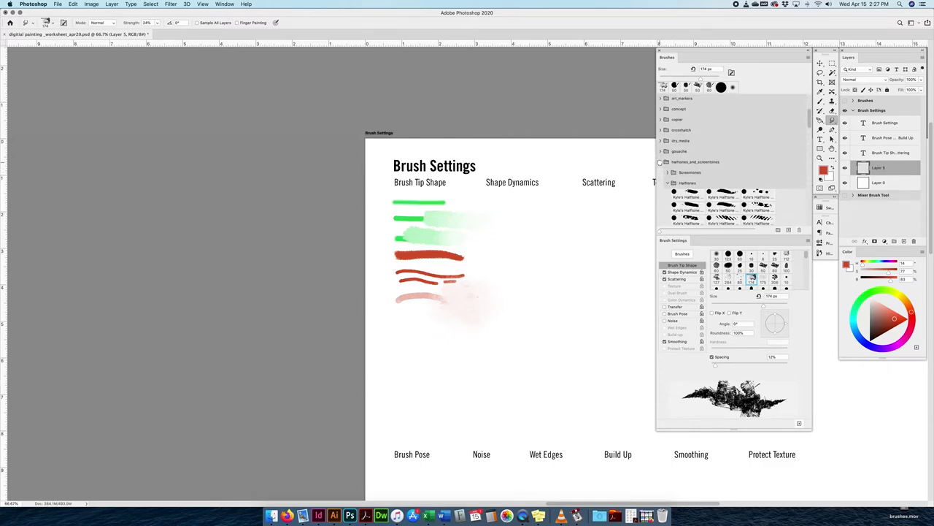
{"action": "left_click", "coordinate": [723, 220]}
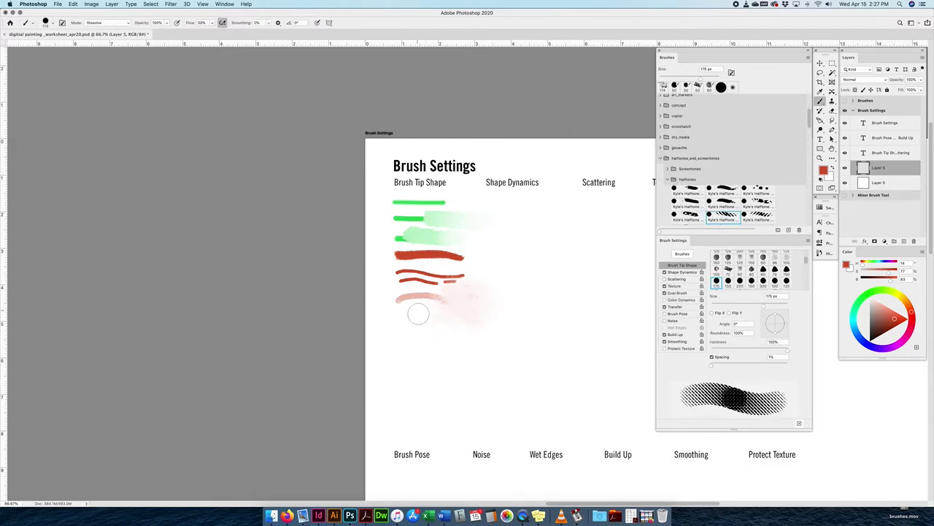
{"action": "left_click_drag", "start_coordinate": [407, 343], "coordinate": [476, 342]}
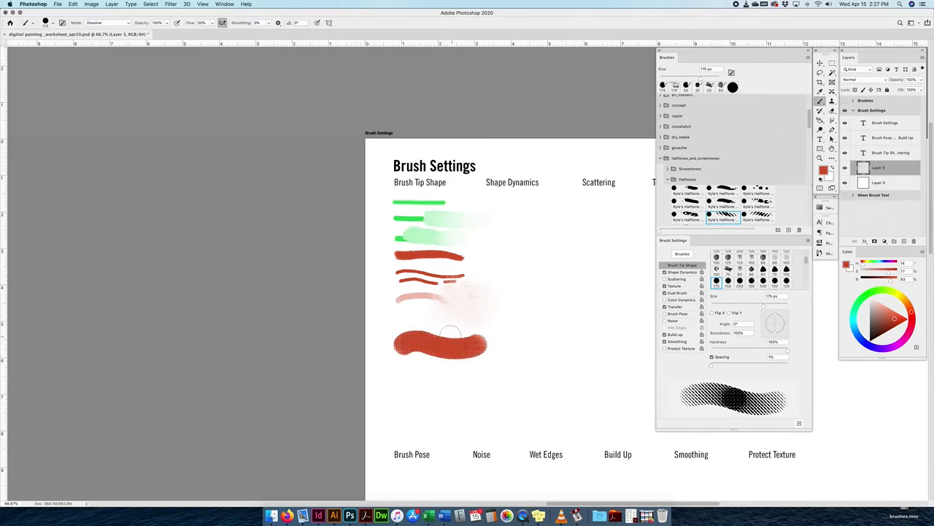
{"action": "left_click", "coordinate": [660, 158]}
- Look through the remaining brush groups and the library options for importing and getting more brushes
{"action": "scroll", "coordinate": [688, 176], "scroll_direction": "down", "scroll_amount": 4}
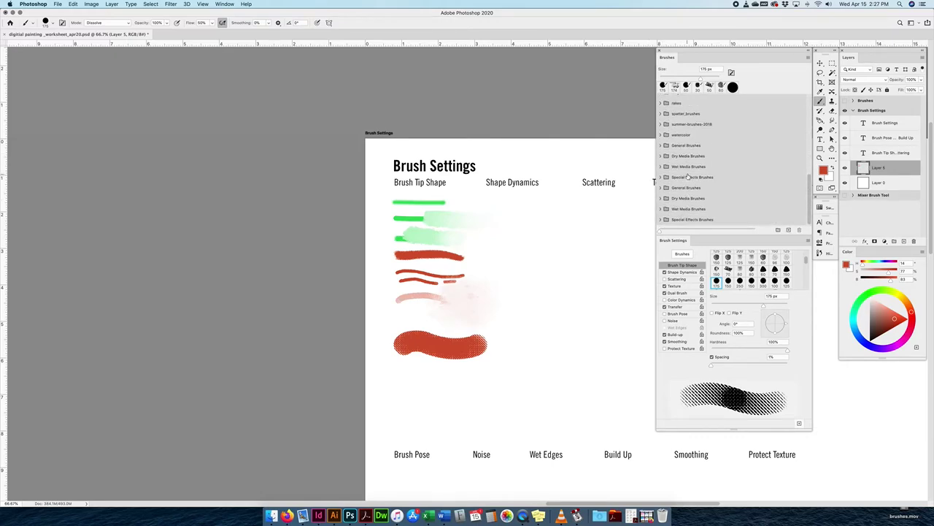
{"action": "scroll", "coordinate": [688, 177], "scroll_direction": "down", "scroll_amount": 5}
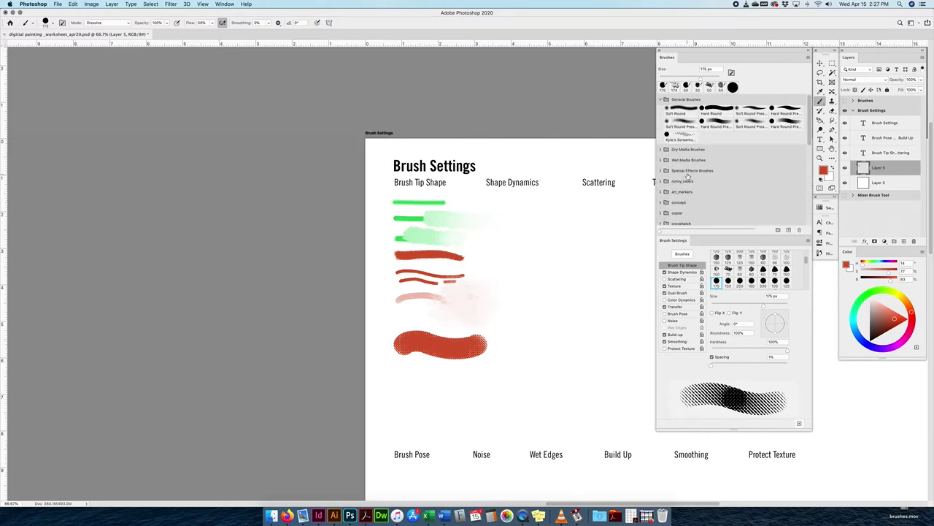
{"action": "left_click", "coordinate": [807, 58]}
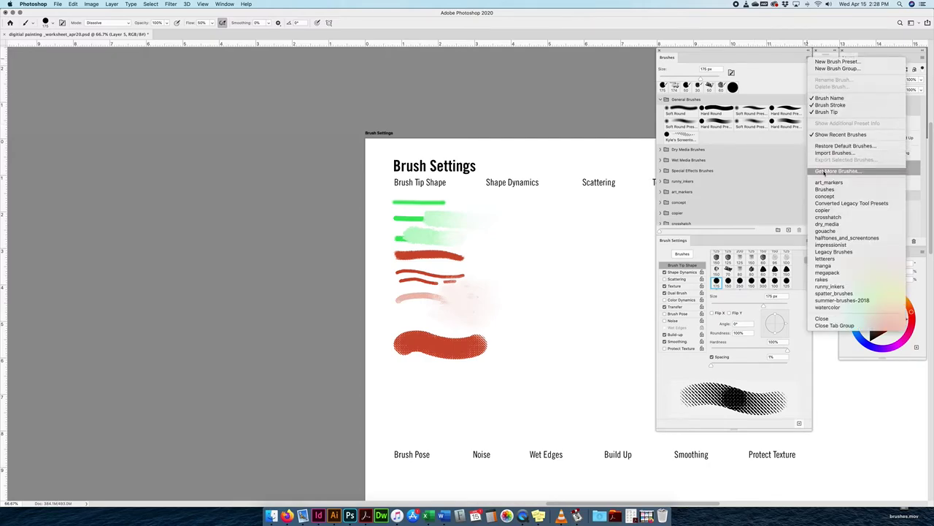
{"action": "left_click", "coordinate": [704, 158]}
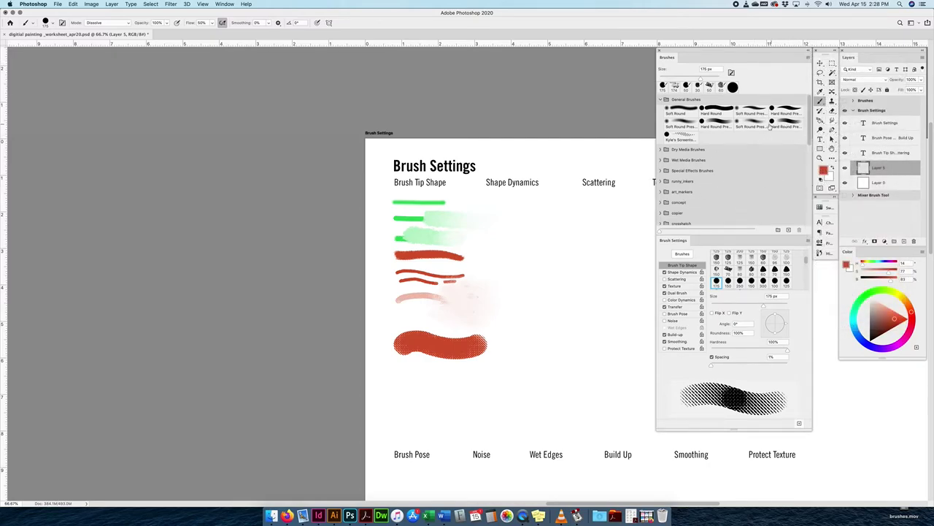
- Save the recent 60 px sketch brush as a preset named "my brush" with tool settings included, and move it into General Brushes
{"action": "left_click", "coordinate": [709, 87]}
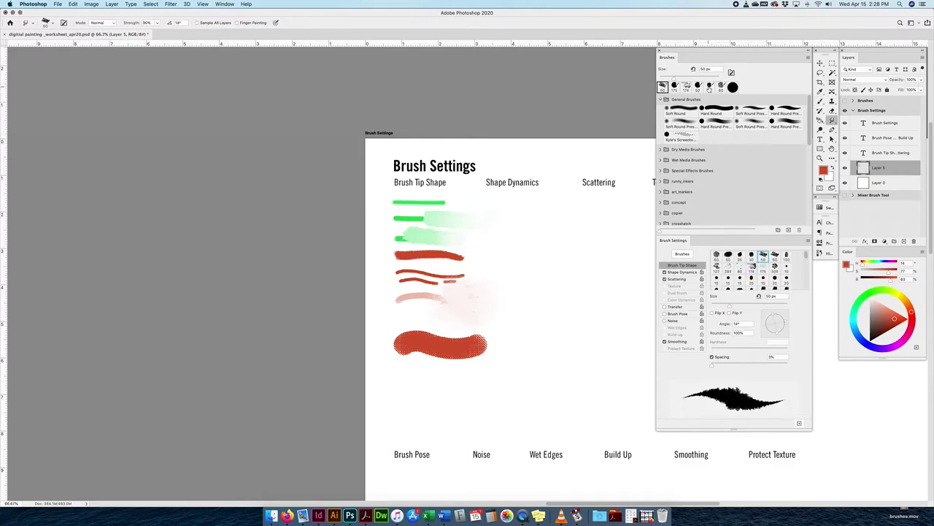
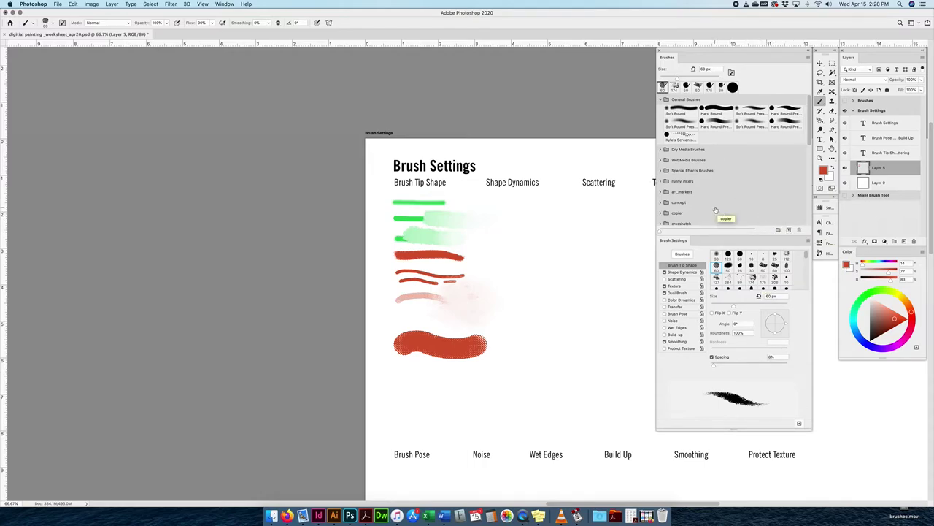
{"action": "scroll", "coordinate": [720, 214], "scroll_direction": "down", "scroll_amount": 2}
{"action": "scroll", "coordinate": [715, 212], "scroll_direction": "up", "scroll_amount": 2}
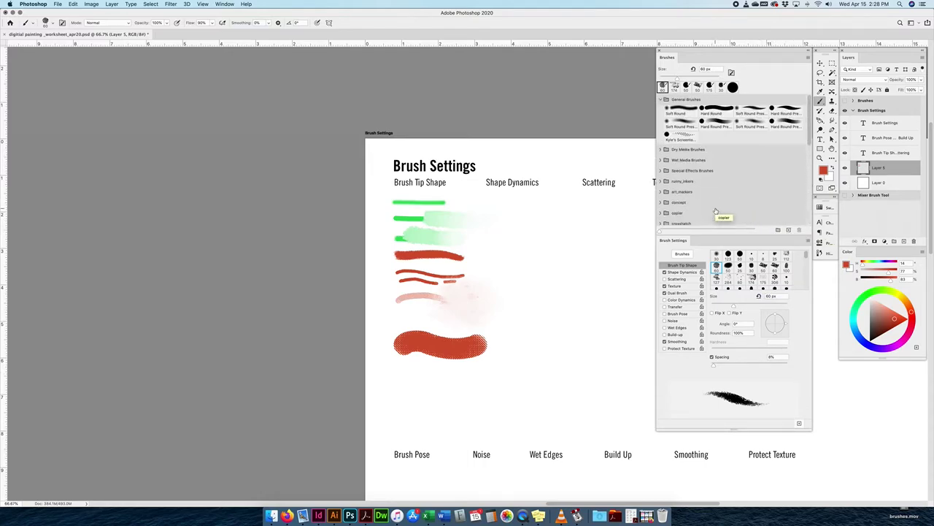
{"action": "left_click", "coordinate": [788, 231]}
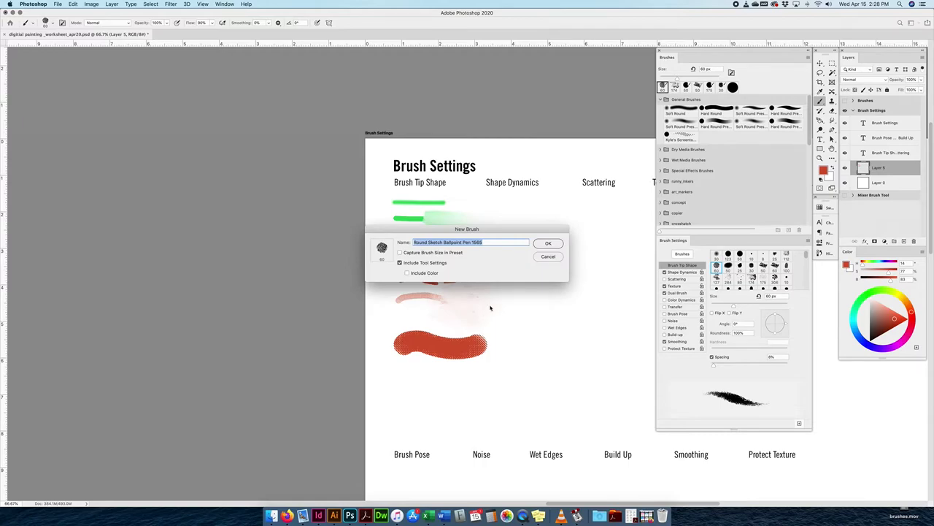
{"action": "type", "text": "my brush"}
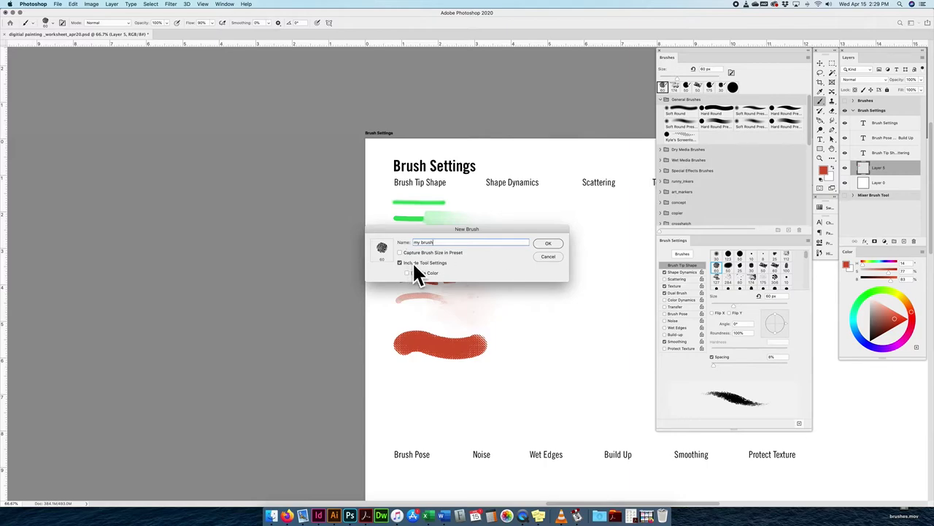
{"action": "left_click", "coordinate": [550, 244]}
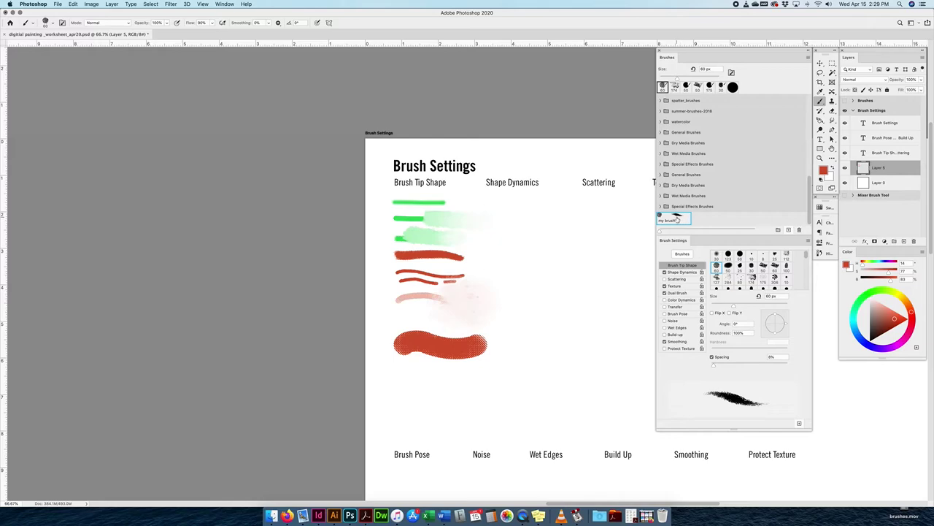
{"action": "mouse_move", "coordinate": [677, 221]}
{"action": "left_mouse_down"}
{"action": "mouse_move", "coordinate": [740, 100]}
{"action": "mouse_move", "coordinate": [735, 88]}
{"action": "mouse_move", "coordinate": [737, 97]}
{"action": "left_mouse_up"}
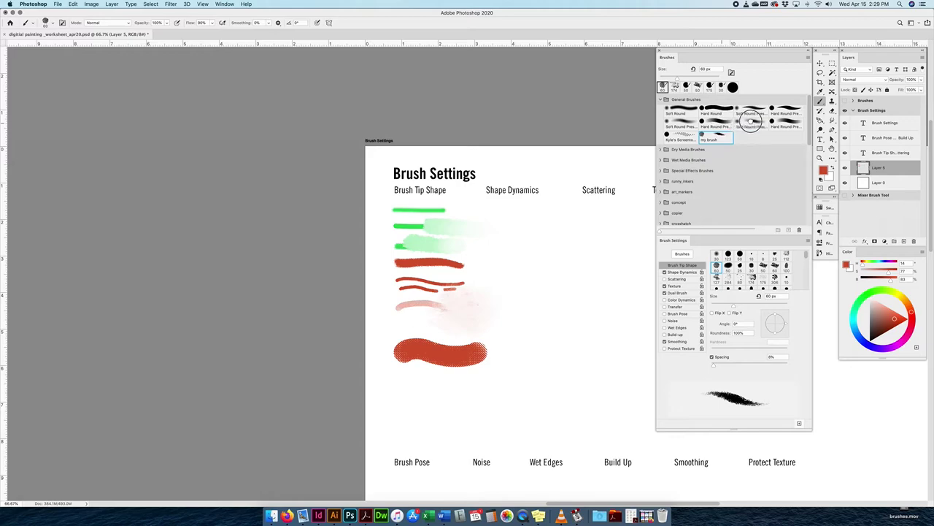
- Create a "my brush" group inside General Brushes holding only the my brush preset, moving the stock brushes back out of it
{"action": "left_click", "coordinate": [750, 125]}
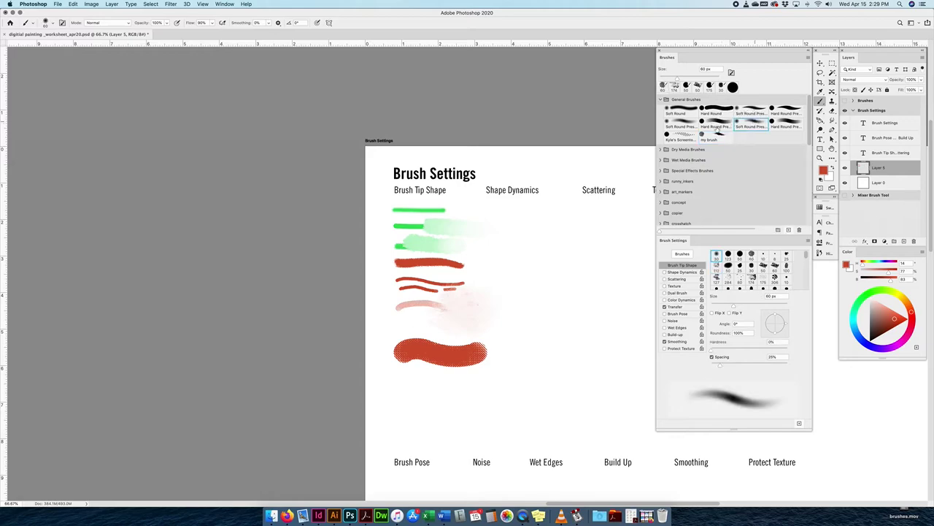
{"action": "left_click", "coordinate": [778, 230]}
{"action": "type", "text": "my brush"}
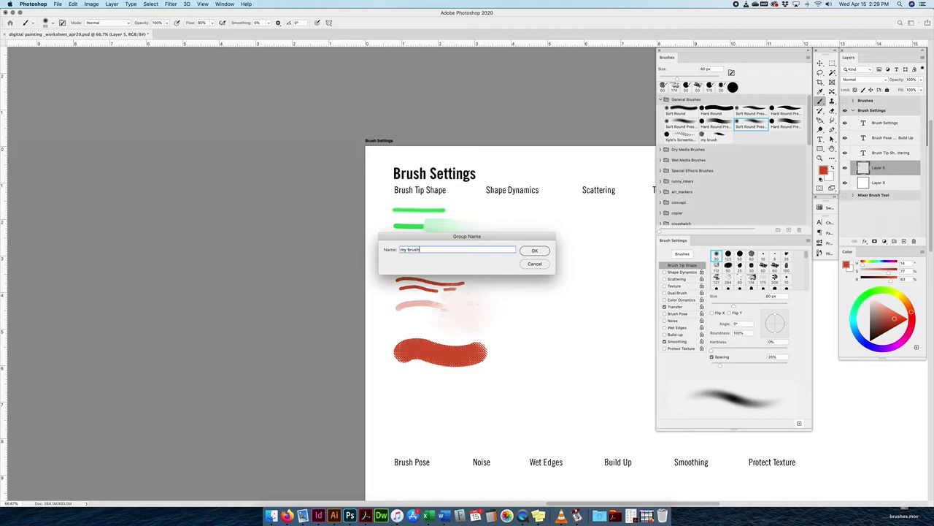
{"action": "key", "text": "Return"}
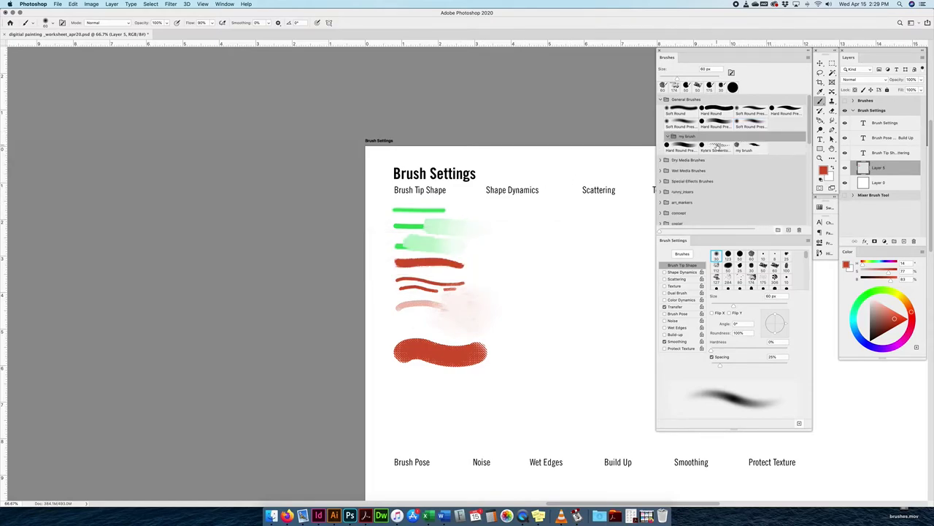
{"action": "mouse_move", "coordinate": [719, 146]}
{"action": "left_mouse_down"}
{"action": "mouse_move", "coordinate": [701, 142]}
{"action": "mouse_move", "coordinate": [751, 121]}
{"action": "mouse_move", "coordinate": [797, 124]}
{"action": "left_mouse_up"}
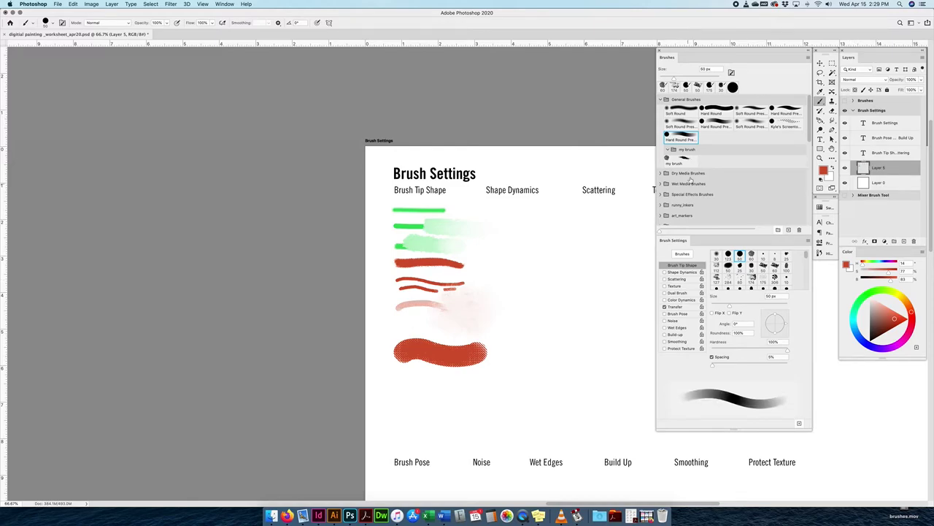
- Paint a wavy red stroke under the Shape Dynamics heading with the my brush preset at 50 px and view it up close
{"action": "left_click", "coordinate": [683, 162]}
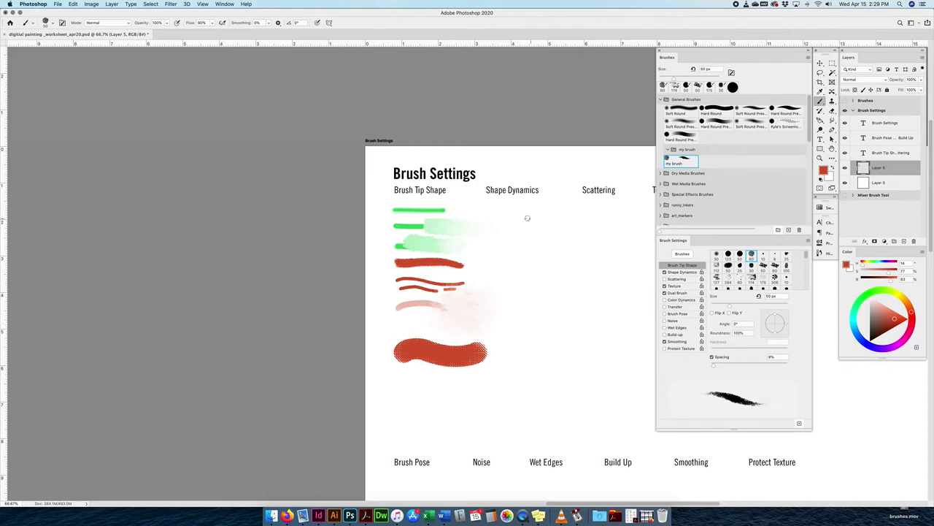
{"action": "left_click_drag", "start_coordinate": [482, 211], "coordinate": [543, 211]}
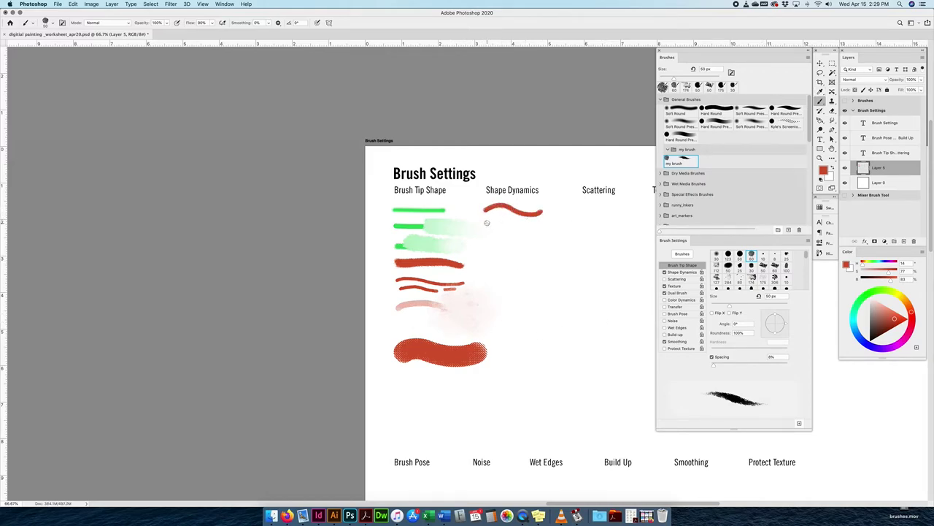
{"action": "key", "text": "super+equal"}
{"action": "key", "text": "super+equal"}
{"action": "key", "text": "super+equal"}
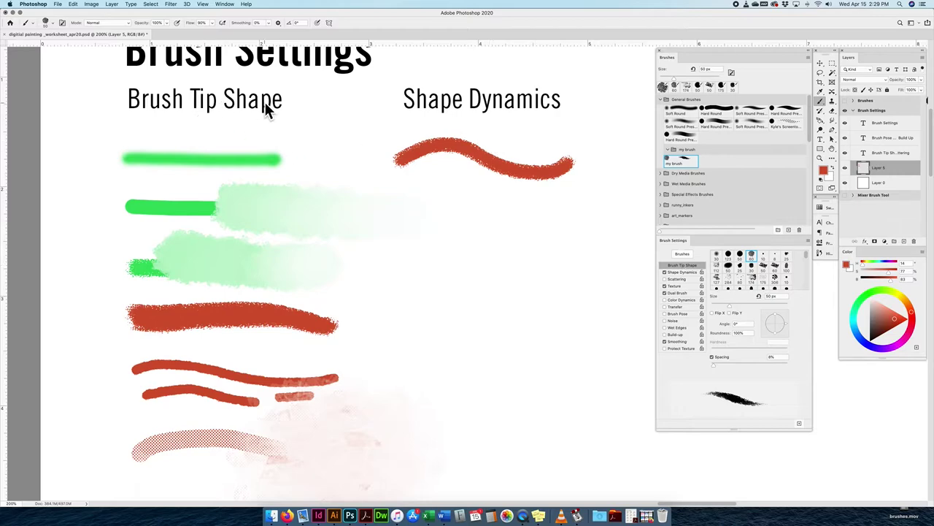
- Paint a thin wavy stroke below the thick halftone one, and a shorter, thicker stroke beneath it with the size raised to 106 px
{"action": "scroll", "coordinate": [486, 223], "scroll_direction": "down", "scroll_amount": 4}
{"action": "mouse_move", "coordinate": [374, 363]}
{"action": "left_mouse_down"}
{"action": "mouse_move", "coordinate": [312, 333]}
{"action": "mouse_move", "coordinate": [350, 236]}
{"action": "left_mouse_up"}
{"action": "mouse_move", "coordinate": [257, 428]}
{"action": "left_mouse_down"}
{"action": "mouse_move", "coordinate": [327, 254]}
{"action": "mouse_move", "coordinate": [426, 271]}
{"action": "mouse_move", "coordinate": [521, 272]}
{"action": "left_mouse_up"}
{"action": "left_click_drag", "start_coordinate": [730, 306], "coordinate": [751, 305]}
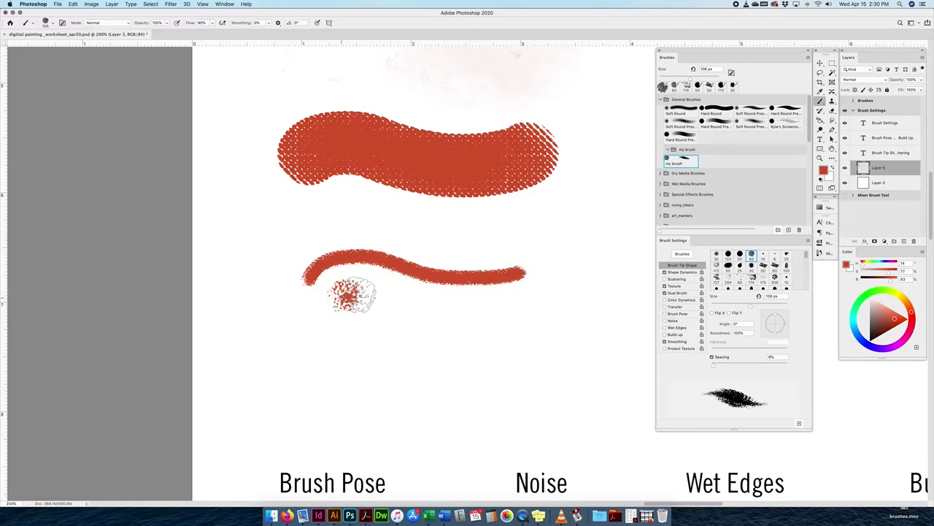
{"action": "mouse_move", "coordinate": [354, 294]}
{"action": "left_mouse_down"}
{"action": "mouse_move", "coordinate": [400, 314]}
{"action": "mouse_move", "coordinate": [452, 316]}
{"action": "left_mouse_up"}
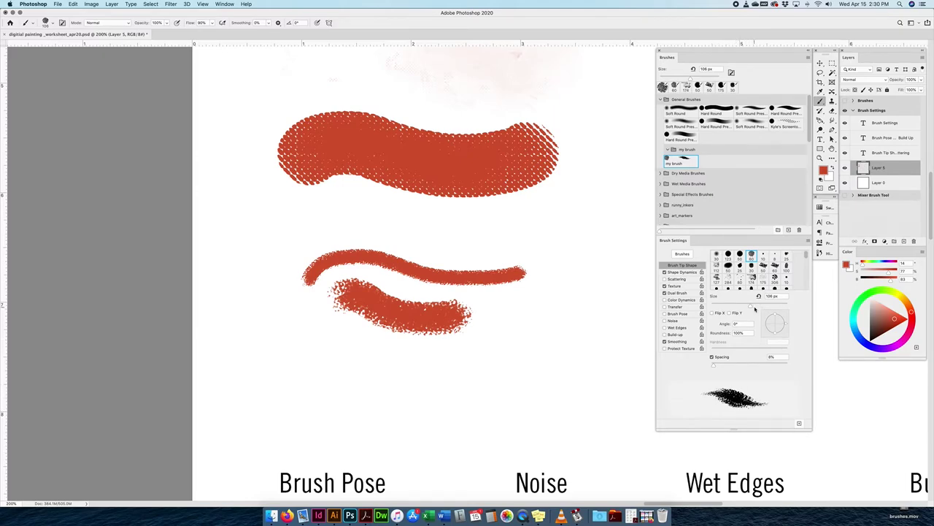
- Paint a short stroke with Flip Y enabled, and a longer wavy one below it with the tip angled 24° at 83% roundness
{"action": "left_click", "coordinate": [729, 313]}
{"action": "left_click_drag", "start_coordinate": [322, 360], "coordinate": [429, 359]}
{"action": "left_click", "coordinate": [739, 324]}
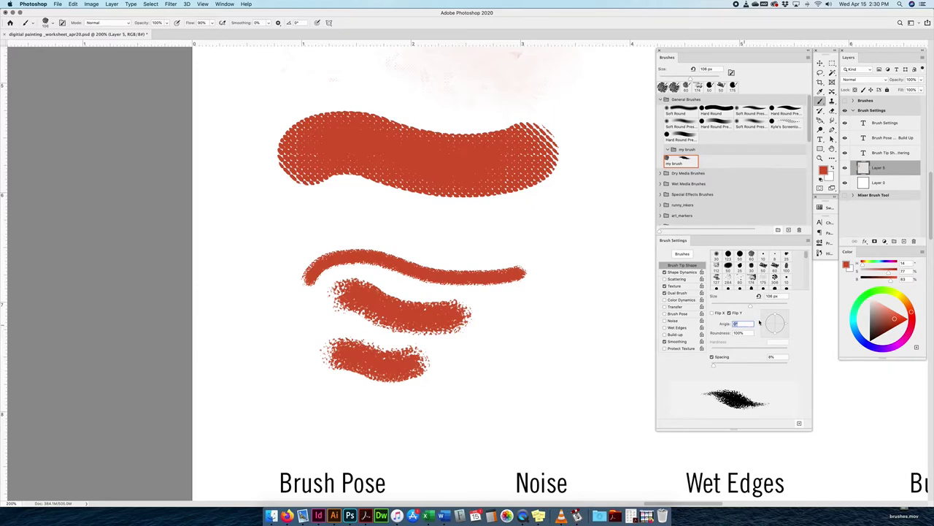
{"action": "mouse_move", "coordinate": [775, 317]}
{"action": "left_mouse_down"}
{"action": "mouse_move", "coordinate": [784, 313]}
{"action": "mouse_move", "coordinate": [763, 327]}
{"action": "mouse_move", "coordinate": [774, 310]}
{"action": "mouse_move", "coordinate": [778, 328]}
{"action": "left_mouse_up"}
{"action": "mouse_move", "coordinate": [322, 400]}
{"action": "left_mouse_down"}
{"action": "mouse_move", "coordinate": [400, 407]}
{"action": "mouse_move", "coordinate": [479, 381]}
{"action": "left_mouse_up"}
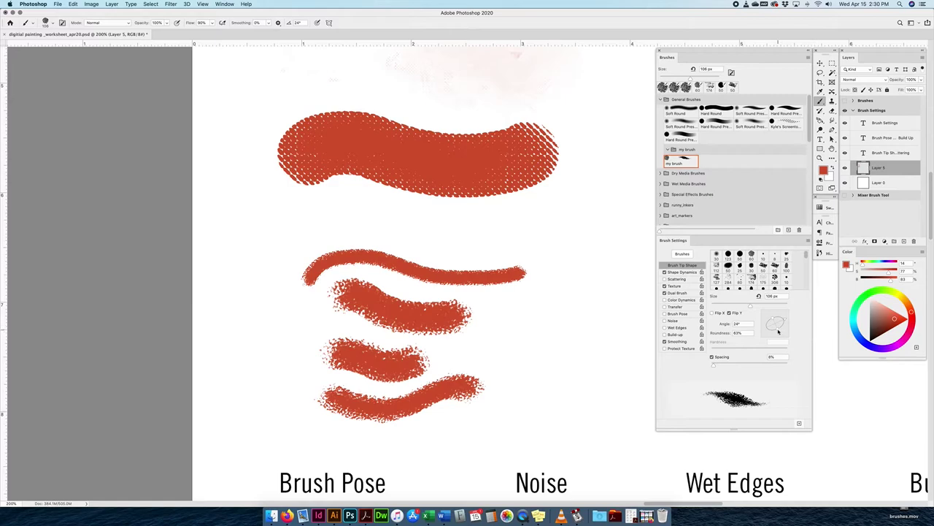
- Paint a jagged squiggle with the tip at 123° and 8% roundness, and a wavy stroke under the halftone one at 28° and 100%
{"action": "left_click_drag", "start_coordinate": [779, 327], "coordinate": [768, 312]}
{"action": "mouse_move", "coordinate": [502, 397]}
{"action": "left_mouse_down"}
{"action": "mouse_move", "coordinate": [523, 379]}
{"action": "mouse_move", "coordinate": [546, 377]}
{"action": "mouse_move", "coordinate": [549, 350]}
{"action": "mouse_move", "coordinate": [489, 332]}
{"action": "mouse_move", "coordinate": [483, 353]}
{"action": "left_mouse_up"}
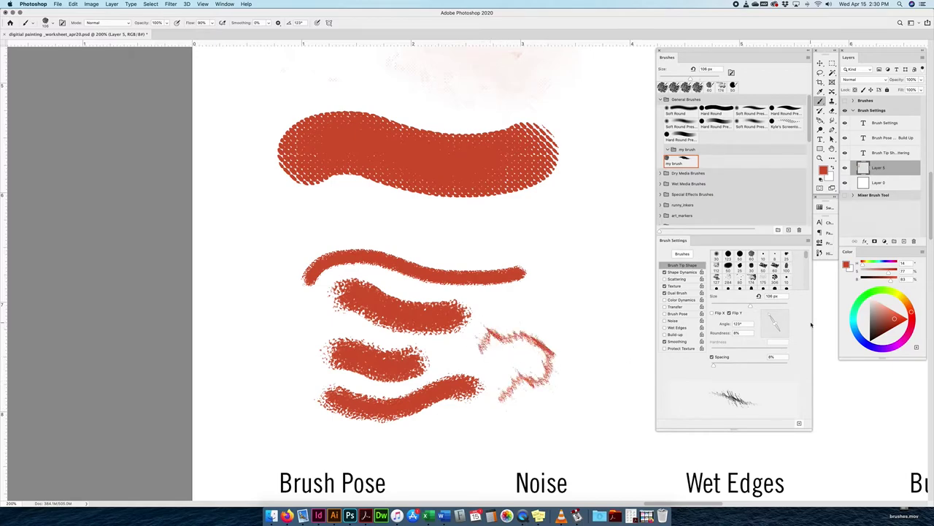
{"action": "mouse_move", "coordinate": [778, 326]}
{"action": "left_mouse_down"}
{"action": "mouse_move", "coordinate": [788, 315]}
{"action": "mouse_move", "coordinate": [785, 335]}
{"action": "mouse_move", "coordinate": [779, 321]}
{"action": "mouse_move", "coordinate": [789, 314]}
{"action": "left_mouse_up"}
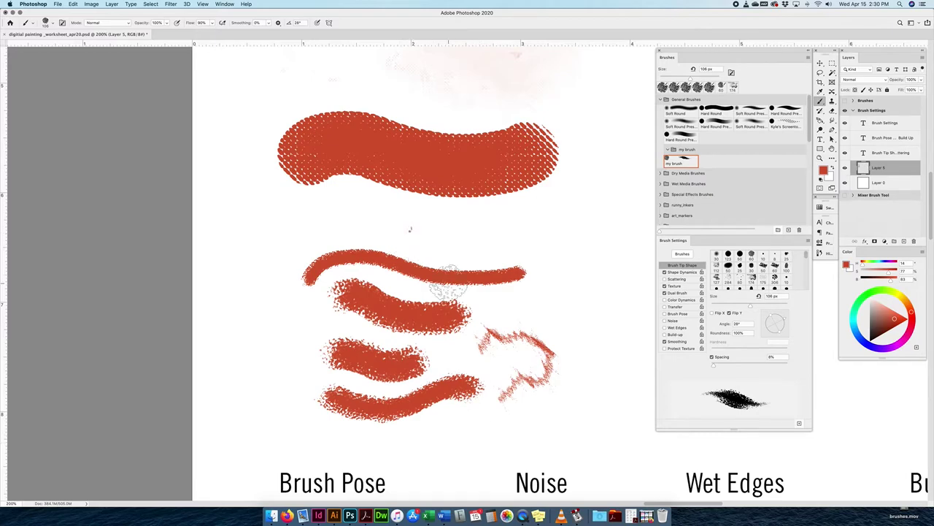
{"action": "mouse_move", "coordinate": [417, 227]}
{"action": "left_mouse_down"}
{"action": "mouse_move", "coordinate": [506, 223]}
{"action": "mouse_move", "coordinate": [541, 232]}
{"action": "left_mouse_up"}
- Increase the tip spacing and paint a short broken stroke under the halftone one and a long curving one across the other strokes
{"action": "scroll", "coordinate": [531, 232], "scroll_direction": "right", "scroll_amount": 1}
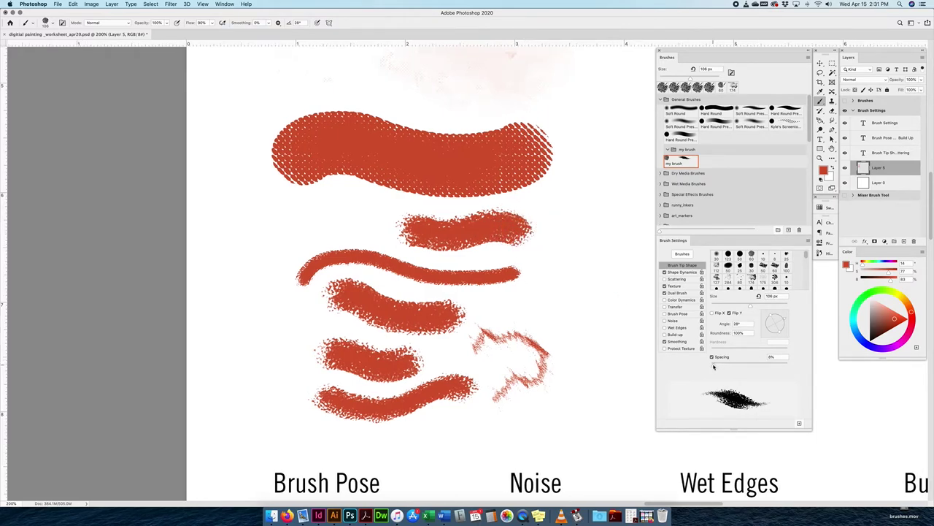
{"action": "mouse_move", "coordinate": [714, 366]}
{"action": "left_mouse_down"}
{"action": "mouse_move", "coordinate": [759, 365]}
{"action": "mouse_move", "coordinate": [729, 365]}
{"action": "left_mouse_up"}
{"action": "left_click_drag", "start_coordinate": [261, 231], "coordinate": [380, 225]}
{"action": "mouse_move", "coordinate": [225, 345]}
{"action": "left_mouse_down"}
{"action": "mouse_move", "coordinate": [242, 341]}
{"action": "mouse_move", "coordinate": [243, 325]}
{"action": "mouse_move", "coordinate": [418, 336]}
{"action": "mouse_move", "coordinate": [517, 319]}
{"action": "mouse_move", "coordinate": [546, 298]}
{"action": "mouse_move", "coordinate": [624, 281]}
{"action": "left_mouse_up"}
- Paint a thick, solid curved stroke with the spacing near its minimum, and a broken speckled stroke below it at 72% spacing
{"action": "left_click_drag", "start_coordinate": [729, 367], "coordinate": [712, 365]}
{"action": "mouse_move", "coordinate": [597, 359]}
{"action": "left_mouse_down"}
{"action": "mouse_move", "coordinate": [587, 332]}
{"action": "mouse_move", "coordinate": [606, 314]}
{"action": "mouse_move", "coordinate": [581, 252]}
{"action": "mouse_move", "coordinate": [585, 219]}
{"action": "left_mouse_up"}
{"action": "left_click_drag", "start_coordinate": [713, 365], "coordinate": [737, 365]}
{"action": "left_click_drag", "start_coordinate": [584, 400], "coordinate": [463, 423]}
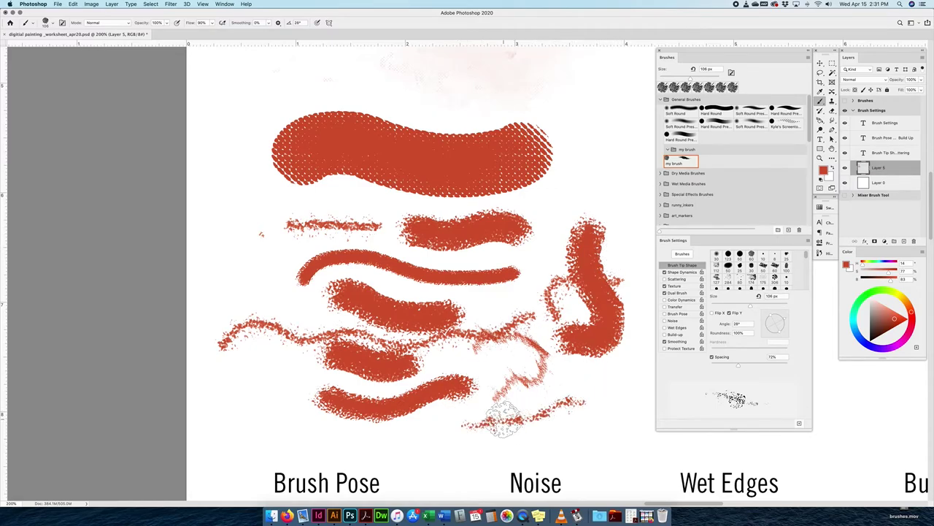
- Enable Flip X for the brush tip and reduce the brush size to 45 px for painting under the Shape Dynamics heading
{"action": "scroll", "coordinate": [497, 422], "scroll_direction": "up", "scroll_amount": 15}
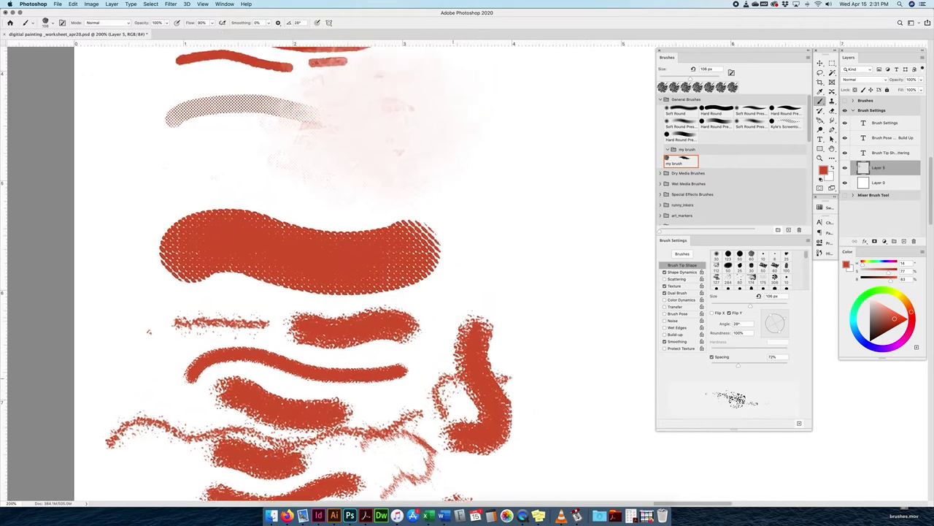
{"action": "scroll", "coordinate": [460, 183], "scroll_direction": "up", "scroll_amount": 5}
{"action": "scroll", "coordinate": [533, 232], "scroll_direction": "left", "scroll_amount": 5}
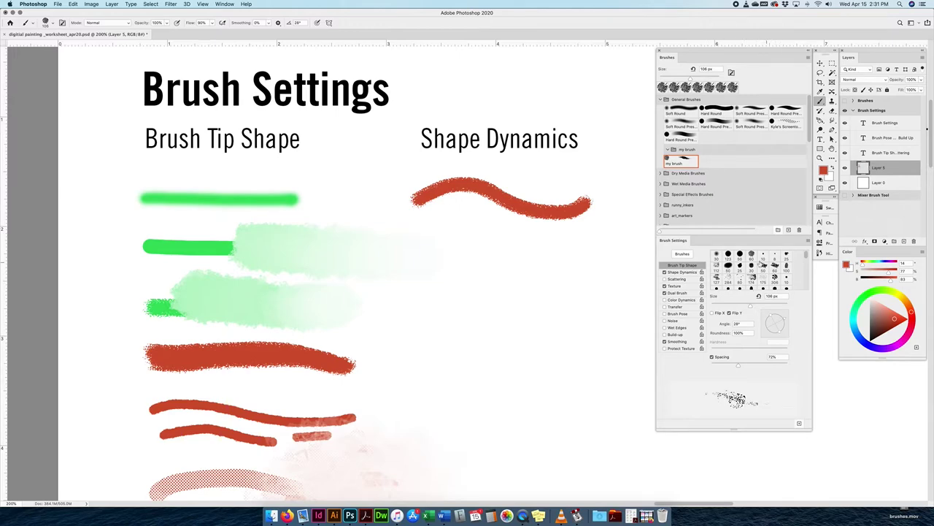
{"action": "left_click", "coordinate": [712, 314]}
{"action": "key", "text": "shift+9"}
{"action": "left_click", "coordinate": [683, 273]}
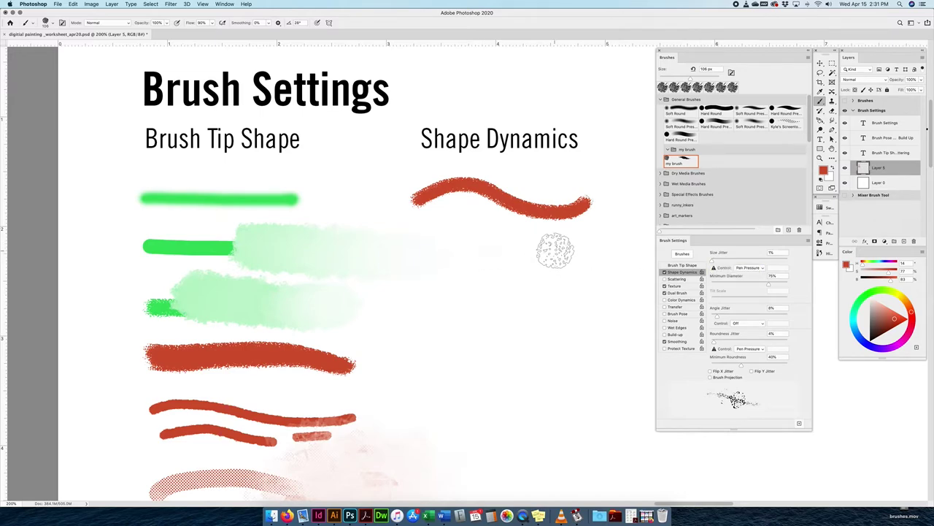
{"action": "key", "text": "bracketleft"}
{"action": "key", "text": "bracketleft"}
{"action": "key", "text": "bracketleft"}
{"action": "key", "text": "bracketleft"}
{"action": "key", "text": "bracketleft"}
{"action": "key", "text": "bracketleft"}
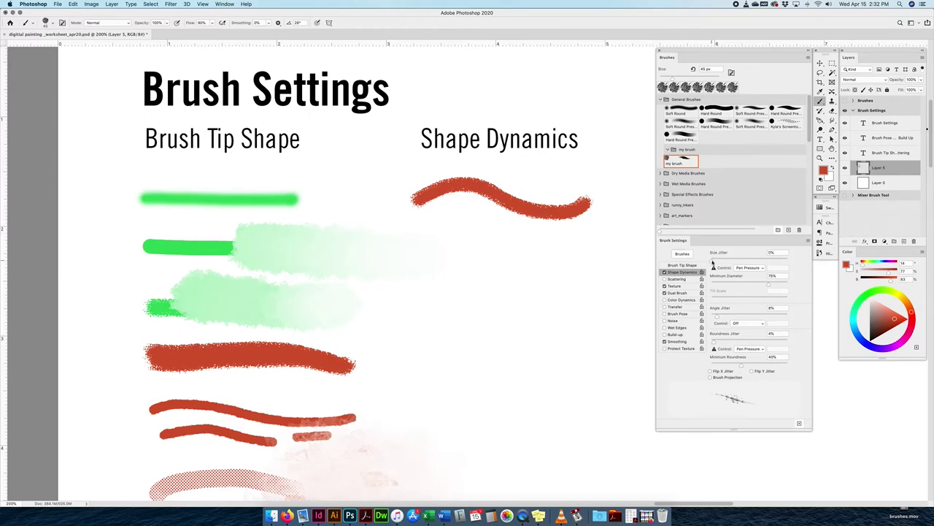
- Try a higher Size Jitter with the tip spacing at 1%, and set the spacing to 27%
{"action": "left_click", "coordinate": [673, 264]}
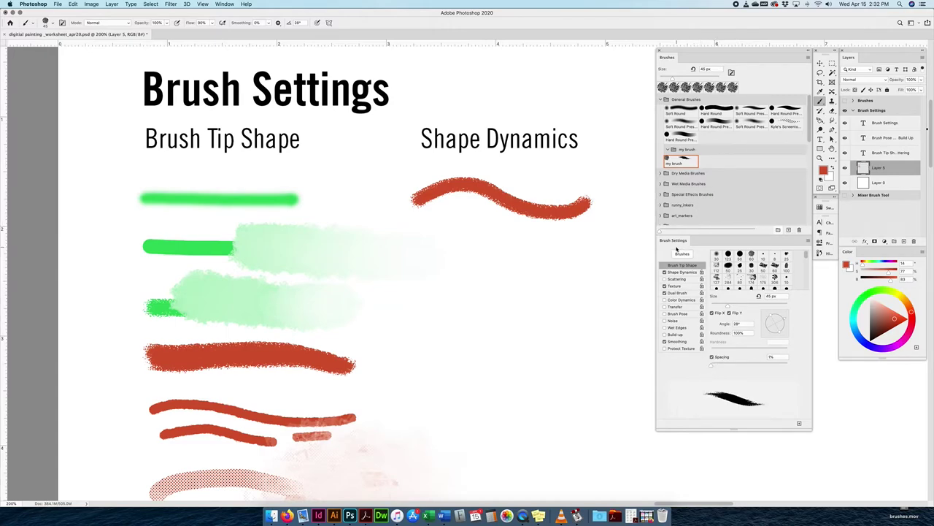
{"action": "left_click", "coordinate": [680, 272]}
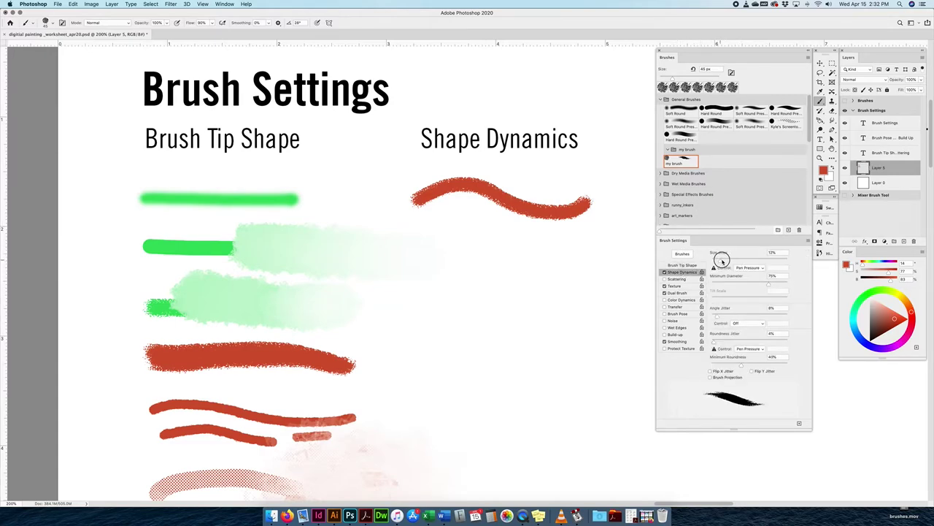
{"action": "left_click_drag", "start_coordinate": [744, 260], "coordinate": [795, 262]}
{"action": "left_click", "coordinate": [679, 266]}
{"action": "left_click_drag", "start_coordinate": [714, 367], "coordinate": [721, 363]}
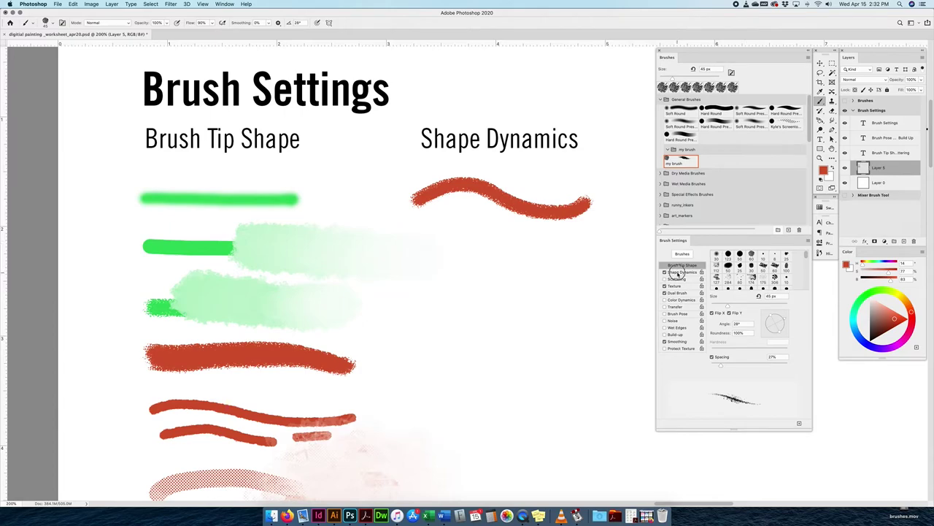
- Paint three short wavy strokes under the thick Shape Dynamics stroke, the first at a medium Size Jitter and the other two at a higher one
{"action": "left_click", "coordinate": [679, 272]}
{"action": "mouse_move", "coordinate": [787, 260]}
{"action": "left_mouse_down"}
{"action": "mouse_move", "coordinate": [689, 253]}
{"action": "mouse_move", "coordinate": [745, 258]}
{"action": "left_mouse_up"}
{"action": "mouse_move", "coordinate": [447, 241]}
{"action": "left_mouse_down"}
{"action": "mouse_move", "coordinate": [485, 253]}
{"action": "mouse_move", "coordinate": [521, 246]}
{"action": "mouse_move", "coordinate": [559, 256]}
{"action": "left_mouse_up"}
{"action": "left_click_drag", "start_coordinate": [745, 262], "coordinate": [768, 261]}
{"action": "mouse_move", "coordinate": [472, 276]}
{"action": "left_mouse_down"}
{"action": "mouse_move", "coordinate": [513, 296]}
{"action": "mouse_move", "coordinate": [558, 278]}
{"action": "left_mouse_up"}
{"action": "mouse_move", "coordinate": [456, 310]}
{"action": "left_mouse_down"}
{"action": "mouse_move", "coordinate": [517, 322]}
{"action": "mouse_move", "coordinate": [549, 306]}
{"action": "left_mouse_up"}
- Paint a short straight stroke at 0% Size Jitter below the wavy ones, and another beneath it at 100%
{"action": "left_click_drag", "start_coordinate": [770, 261], "coordinate": [706, 262]}
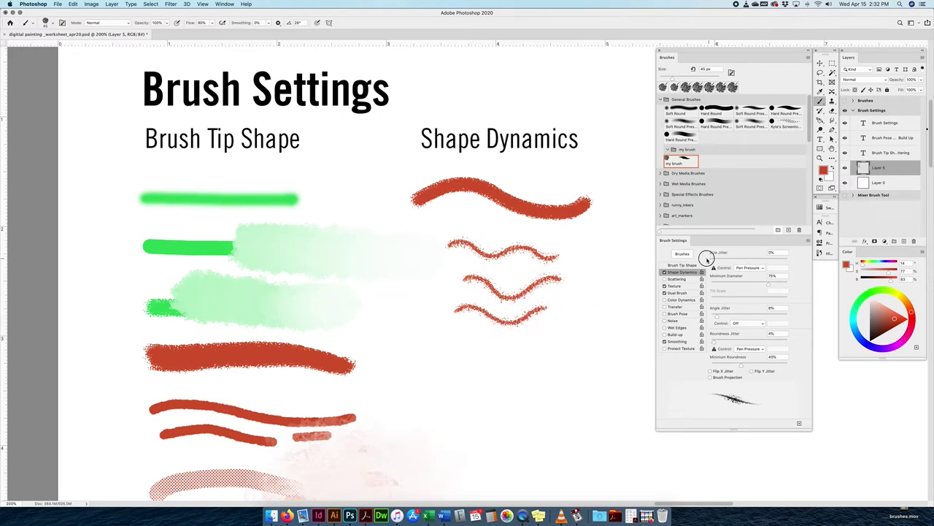
{"action": "left_click_drag", "start_coordinate": [448, 335], "coordinate": [520, 337]}
{"action": "left_click_drag", "start_coordinate": [711, 263], "coordinate": [796, 259]}
{"action": "left_click_drag", "start_coordinate": [452, 358], "coordinate": [517, 356]}
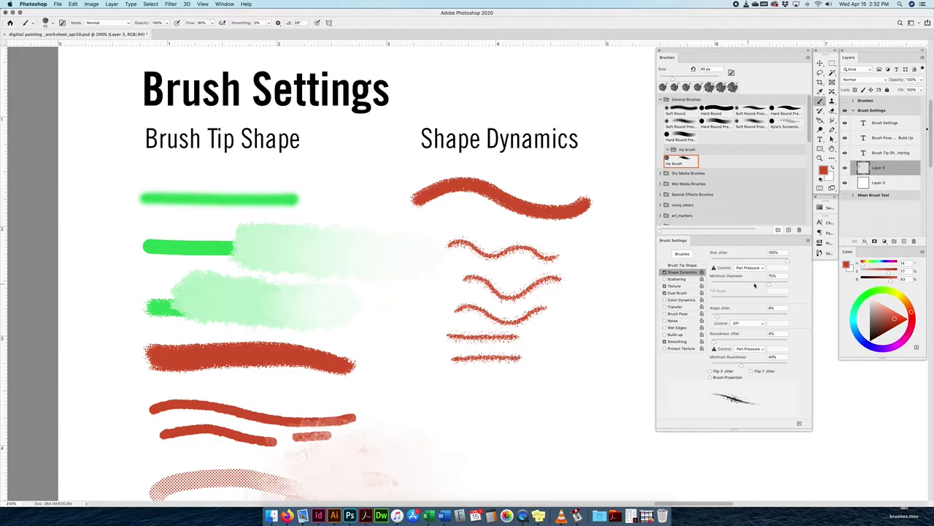
- Paint a straight stroke with the Minimum Diameter at its lowest, and another below it at 100%
{"action": "left_click_drag", "start_coordinate": [771, 285], "coordinate": [710, 283]}
{"action": "left_click_drag", "start_coordinate": [460, 376], "coordinate": [541, 376]}
{"action": "left_click_drag", "start_coordinate": [711, 283], "coordinate": [798, 284]}
{"action": "left_click_drag", "start_coordinate": [455, 393], "coordinate": [557, 393]}
- Paint a wavy stroke with Angle Jitter at 78%, and another below it with Roundness Jitter at 74%
{"action": "left_click_drag", "start_coordinate": [717, 317], "coordinate": [773, 314]}
{"action": "left_click_drag", "start_coordinate": [454, 418], "coordinate": [570, 413]}
{"action": "scroll", "coordinate": [568, 410], "scroll_direction": "right", "scroll_amount": 1}
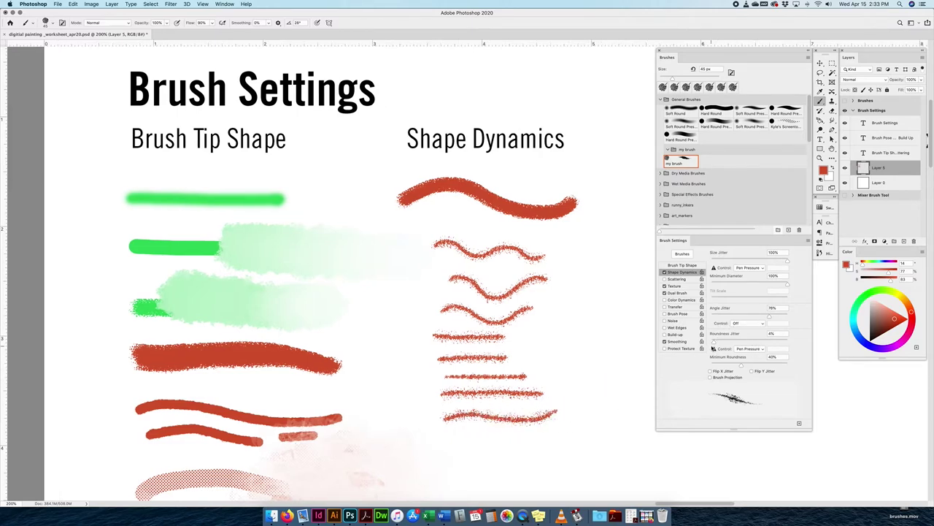
{"action": "left_click_drag", "start_coordinate": [714, 343], "coordinate": [767, 340]}
{"action": "scroll", "coordinate": [511, 414], "scroll_direction": "down", "scroll_amount": 2}
{"action": "mouse_move", "coordinate": [451, 409]}
{"action": "left_mouse_down"}
{"action": "mouse_move", "coordinate": [502, 414]}
{"action": "mouse_move", "coordinate": [559, 402]}
{"action": "left_mouse_up"}
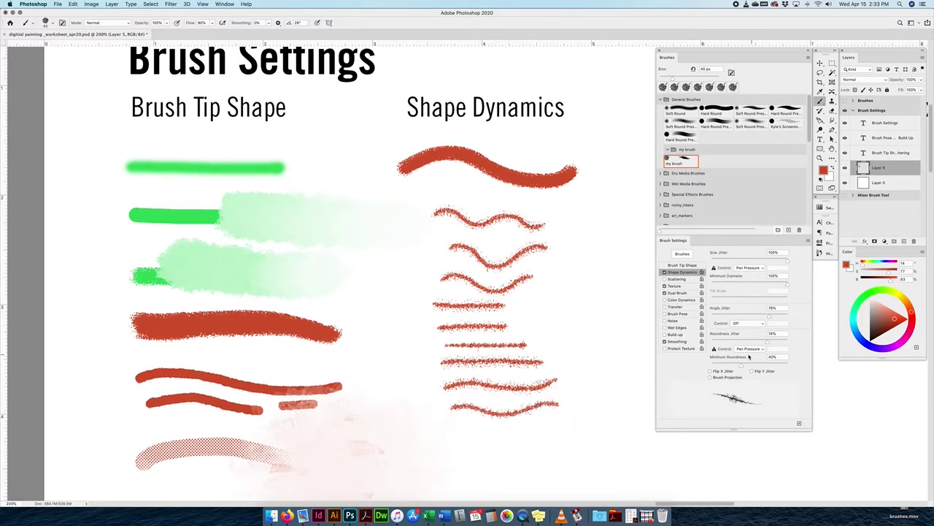
- Paint a wavy stroke with Minimum Roundness at its maximum, and another below it at 1%
{"action": "left_click_drag", "start_coordinate": [741, 364], "coordinate": [803, 364]}
{"action": "left_click_drag", "start_coordinate": [466, 426], "coordinate": [571, 419]}
{"action": "left_click_drag", "start_coordinate": [787, 363], "coordinate": [716, 364]}
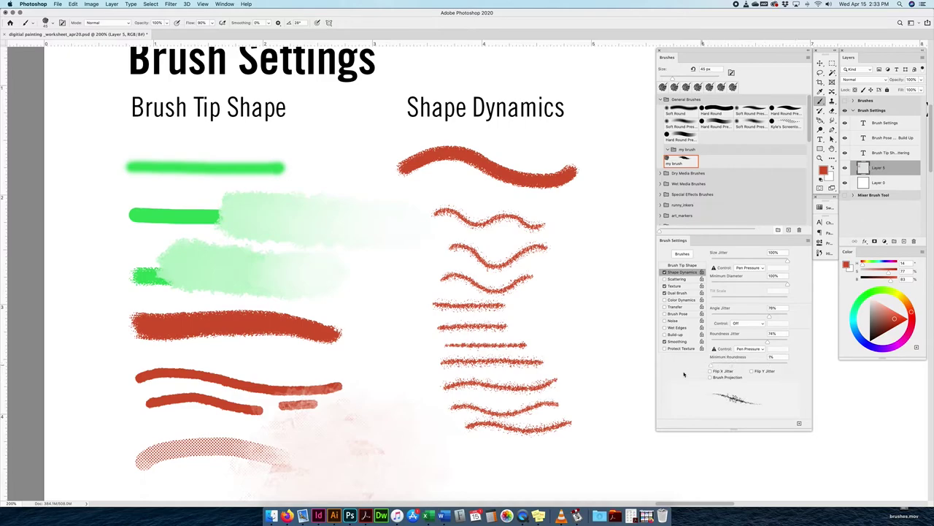
{"action": "left_click_drag", "start_coordinate": [473, 449], "coordinate": [564, 443]}
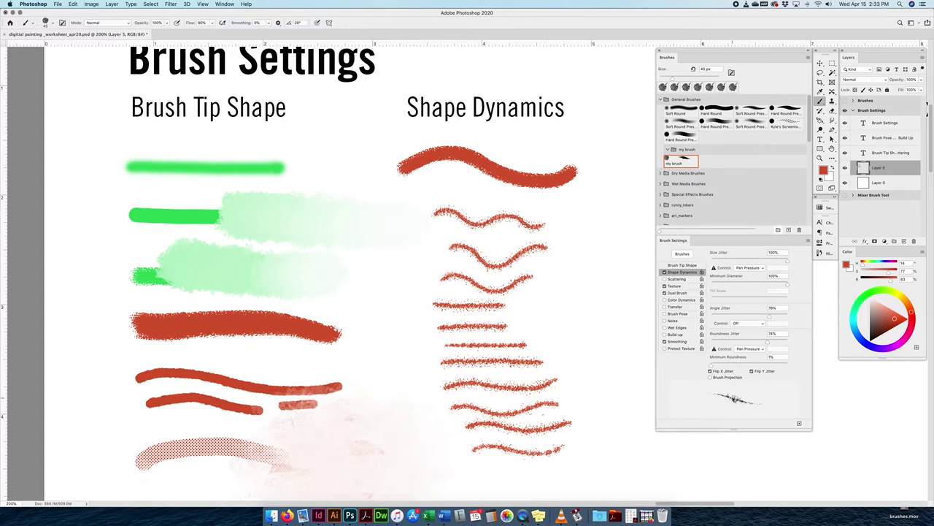
- Enable Flip X Jitter, Flip Y Jitter and Brush Projection, and paint a nearly straight stroke between the two upper wavy ones
{"action": "left_click", "coordinate": [710, 377]}
{"action": "left_click", "coordinate": [710, 377]}
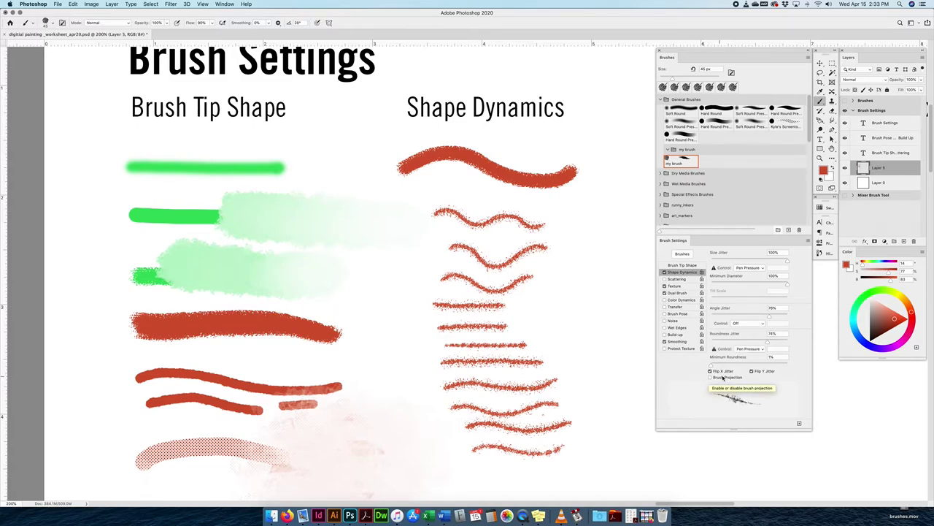
{"action": "left_click", "coordinate": [710, 377]}
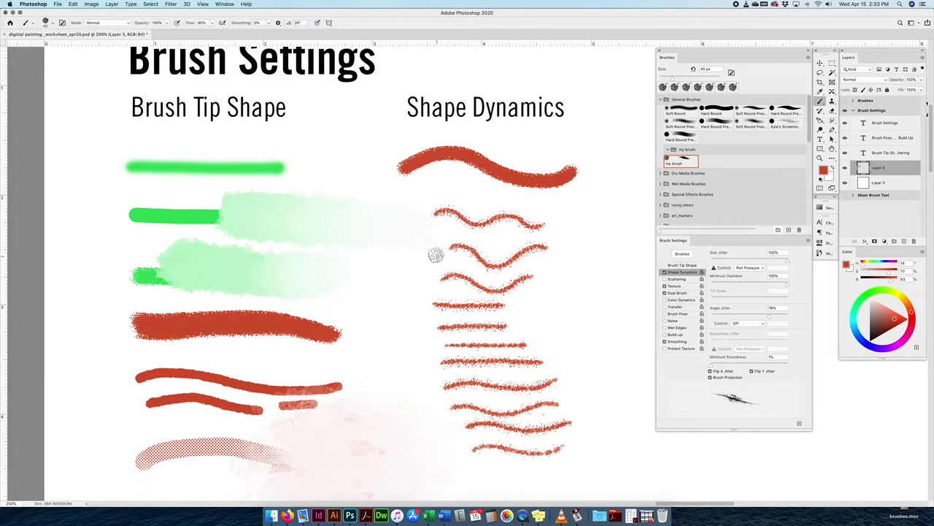
{"action": "left_click_drag", "start_coordinate": [460, 232], "coordinate": [555, 241]}
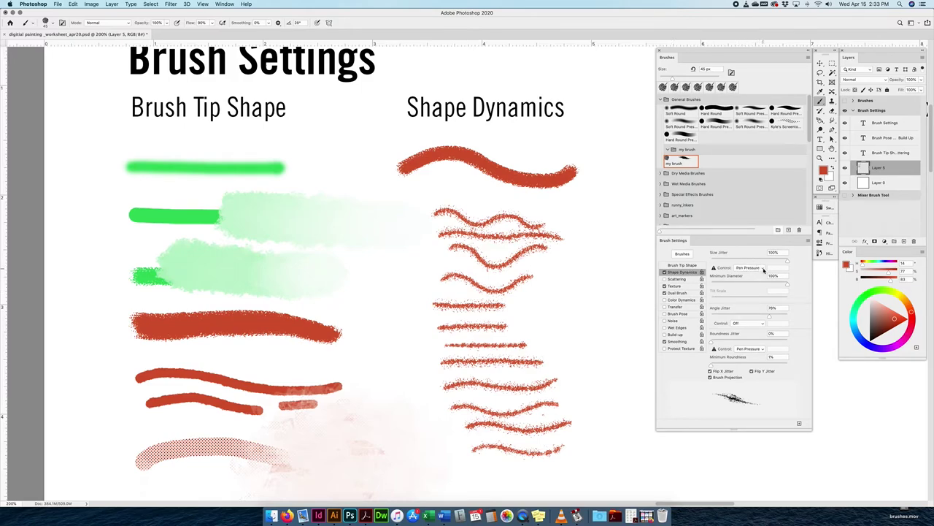
- Set the Size Jitter control to Off, and paint a curled stroke beside the straight ones and a long wavy one under the thick stroke
{"action": "left_click", "coordinate": [764, 268]}
{"action": "left_click", "coordinate": [748, 253]}
{"action": "mouse_move", "coordinate": [519, 305]}
{"action": "left_mouse_down"}
{"action": "mouse_move", "coordinate": [534, 323]}
{"action": "mouse_move", "coordinate": [583, 289]}
{"action": "left_mouse_up"}
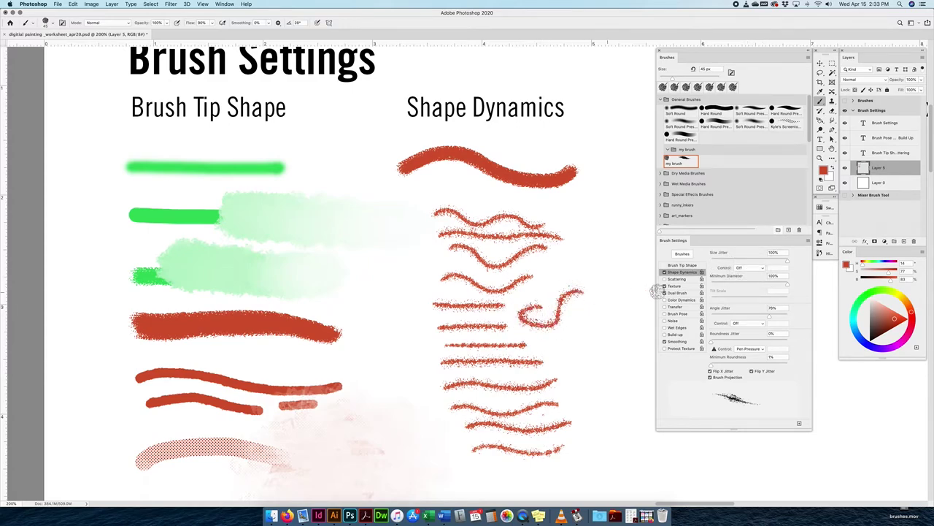
{"action": "left_click", "coordinate": [739, 268]}
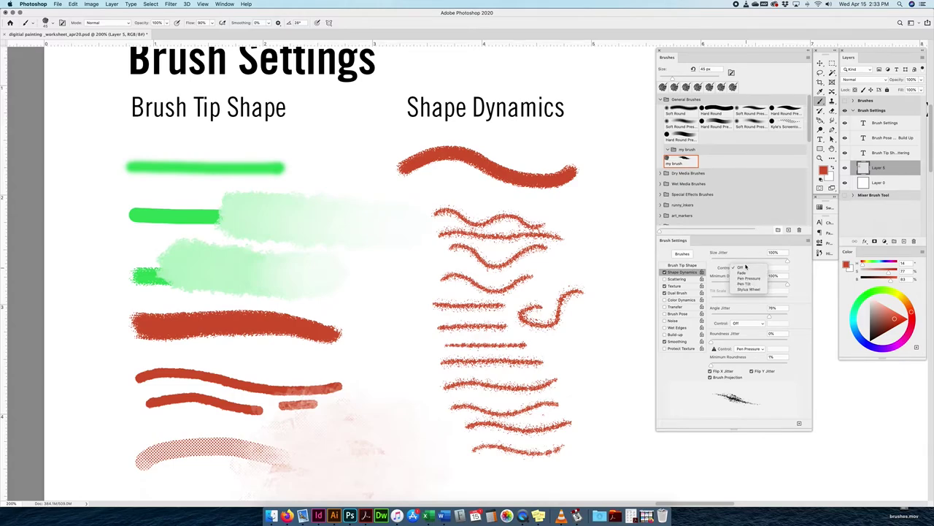
{"action": "left_click", "coordinate": [744, 268]}
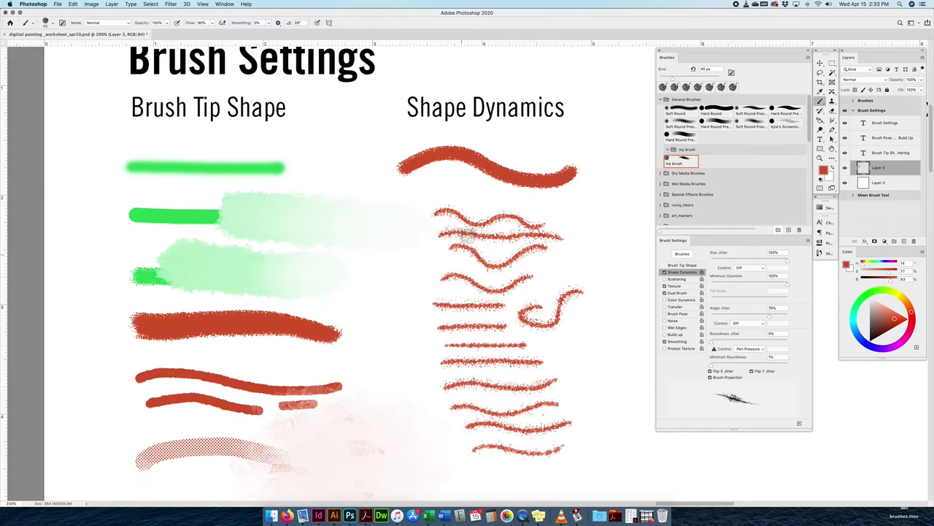
{"action": "mouse_move", "coordinate": [465, 191]}
{"action": "left_mouse_down"}
{"action": "mouse_move", "coordinate": [555, 209]}
{"action": "mouse_move", "coordinate": [580, 221]}
{"action": "mouse_move", "coordinate": [585, 242]}
{"action": "left_mouse_up"}
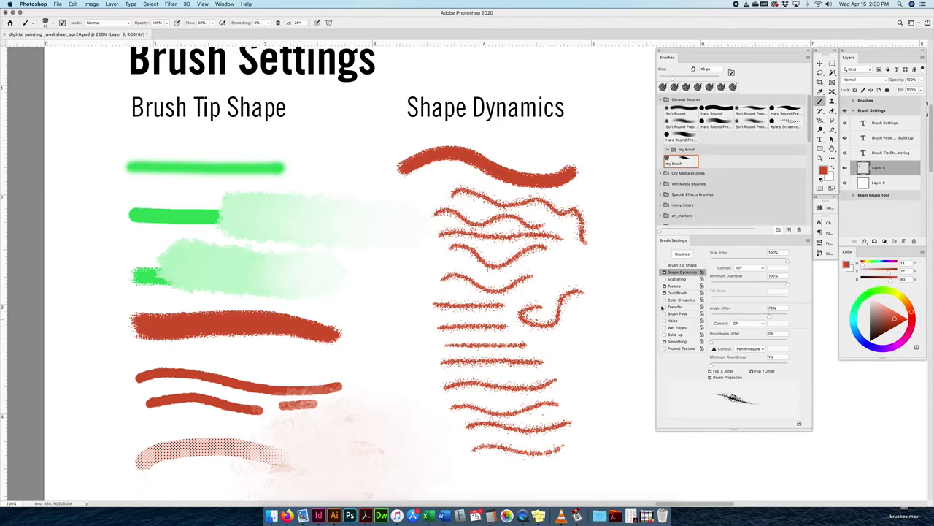
{"action": "left_click", "coordinate": [735, 323]}
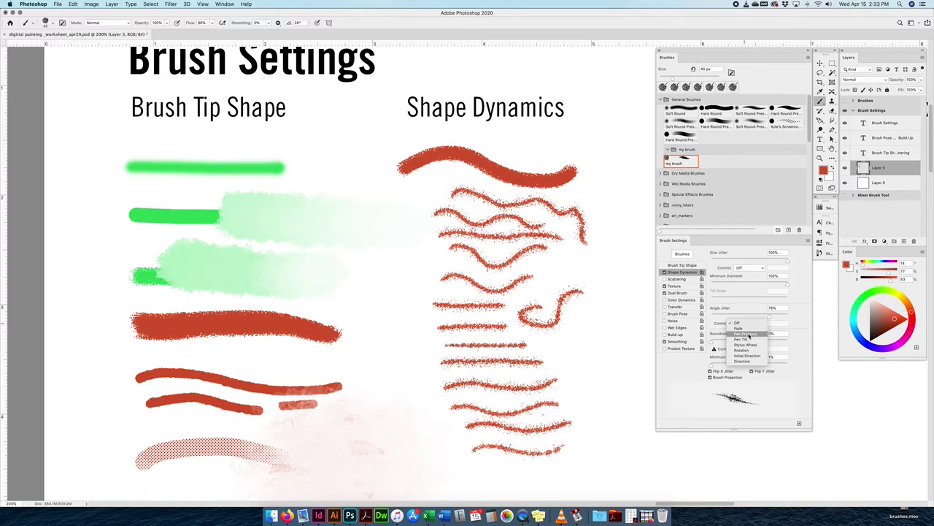
{"action": "left_click", "coordinate": [738, 305]}
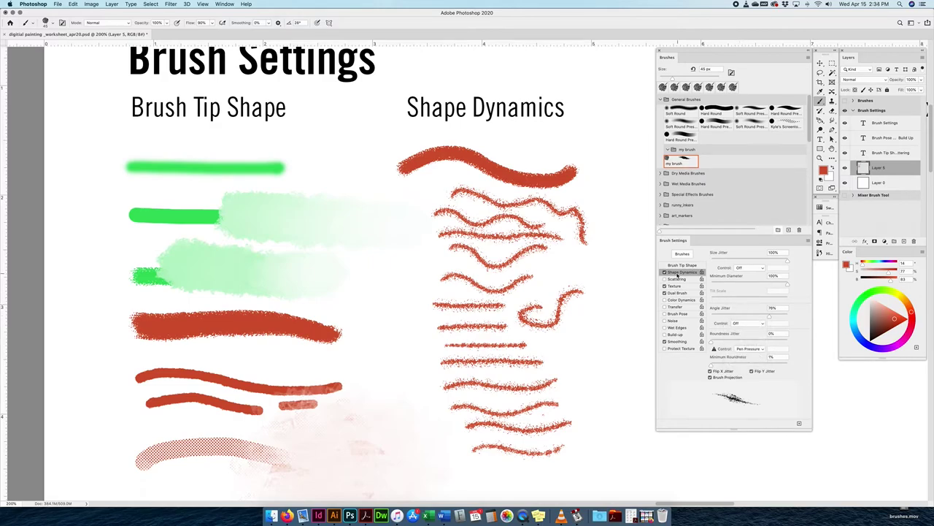
- Enable Scattering and paint a straight stroke at 0% Scatter under the Scattering heading
{"action": "left_click", "coordinate": [672, 279]}
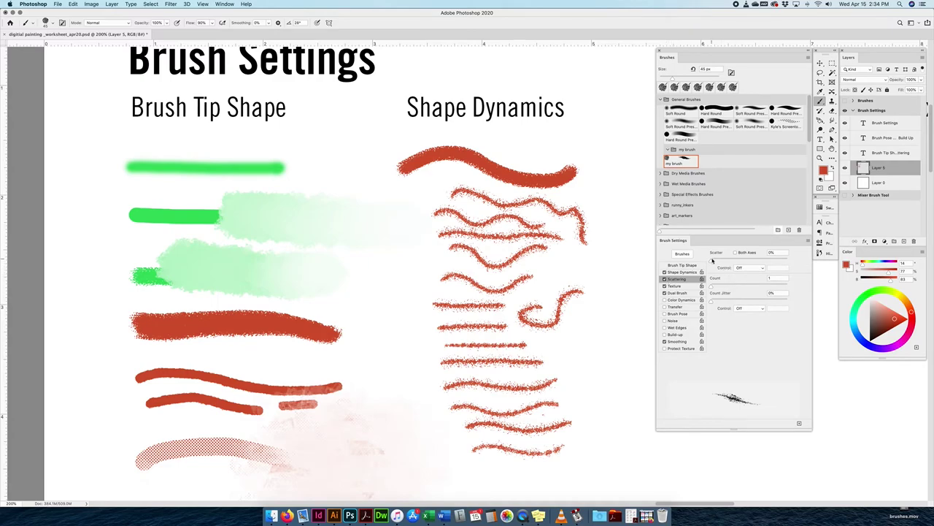
{"action": "left_click_drag", "start_coordinate": [619, 208], "coordinate": [335, 218]}
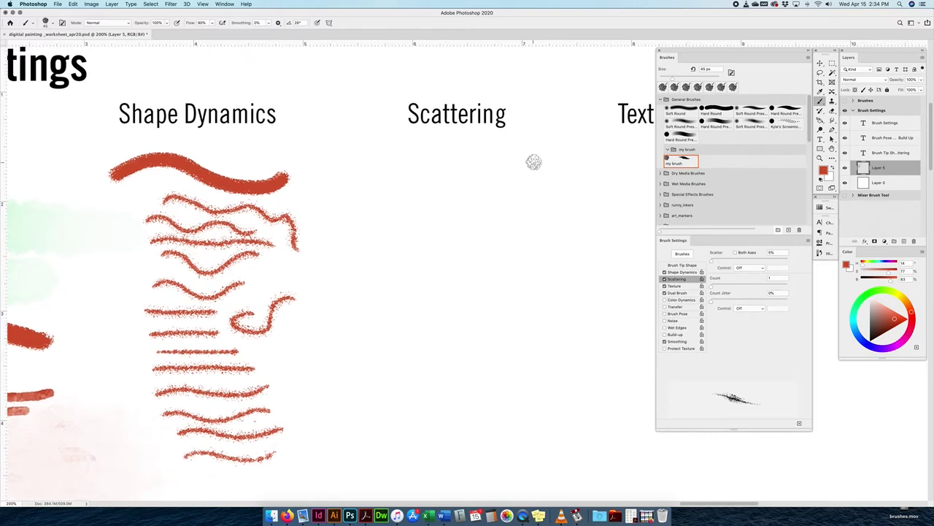
{"action": "left_click_drag", "start_coordinate": [398, 162], "coordinate": [555, 164]}
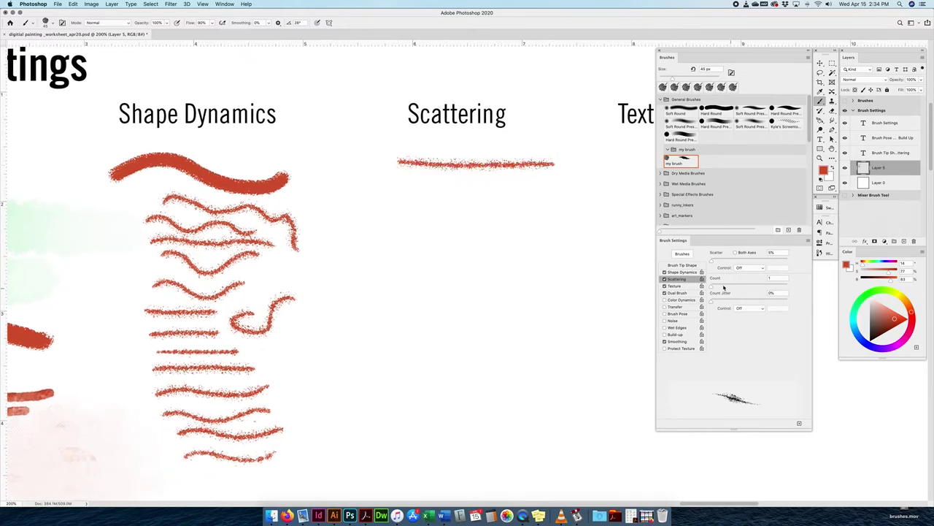
- Set Scatter to 671% and paint several loose, broken strokes below the straight Scattering stroke
{"action": "mouse_move", "coordinate": [714, 260]}
{"action": "left_mouse_down"}
{"action": "mouse_move", "coordinate": [784, 258]}
{"action": "mouse_move", "coordinate": [749, 263]}
{"action": "mouse_move", "coordinate": [767, 259]}
{"action": "left_mouse_up"}
{"action": "left_click", "coordinate": [437, 192]}
{"action": "left_click_drag", "start_coordinate": [442, 194], "coordinate": [532, 195]}
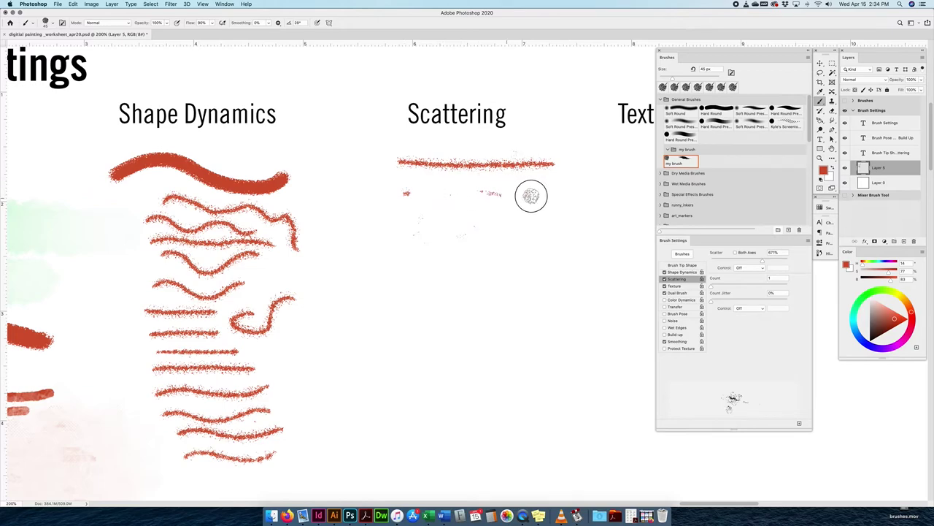
{"action": "mouse_move", "coordinate": [434, 226]}
{"action": "left_mouse_down"}
{"action": "mouse_move", "coordinate": [468, 214]}
{"action": "mouse_move", "coordinate": [403, 225]}
{"action": "mouse_move", "coordinate": [439, 212]}
{"action": "mouse_move", "coordinate": [507, 230]}
{"action": "mouse_move", "coordinate": [526, 211]}
{"action": "mouse_move", "coordinate": [440, 217]}
{"action": "mouse_move", "coordinate": [459, 229]}
{"action": "left_mouse_up"}
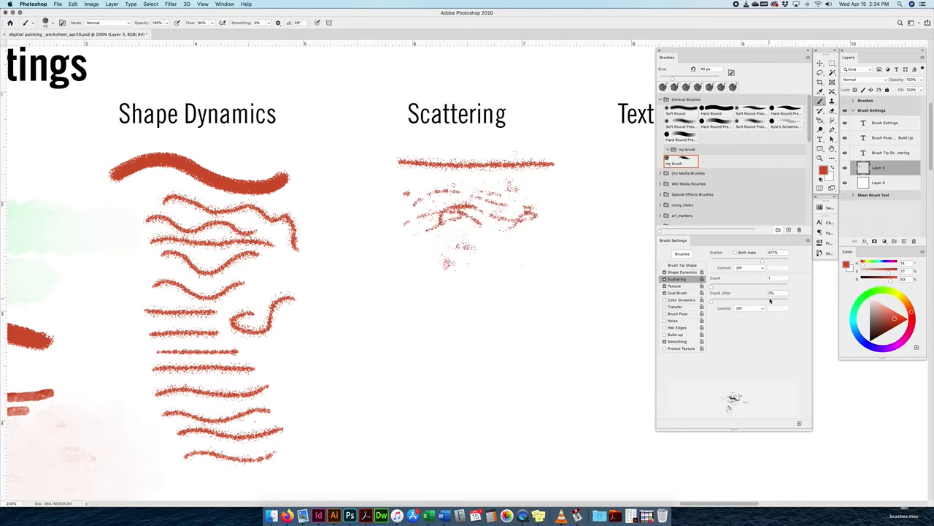
{"action": "left_click", "coordinate": [760, 268]}
{"action": "left_click", "coordinate": [798, 271]}
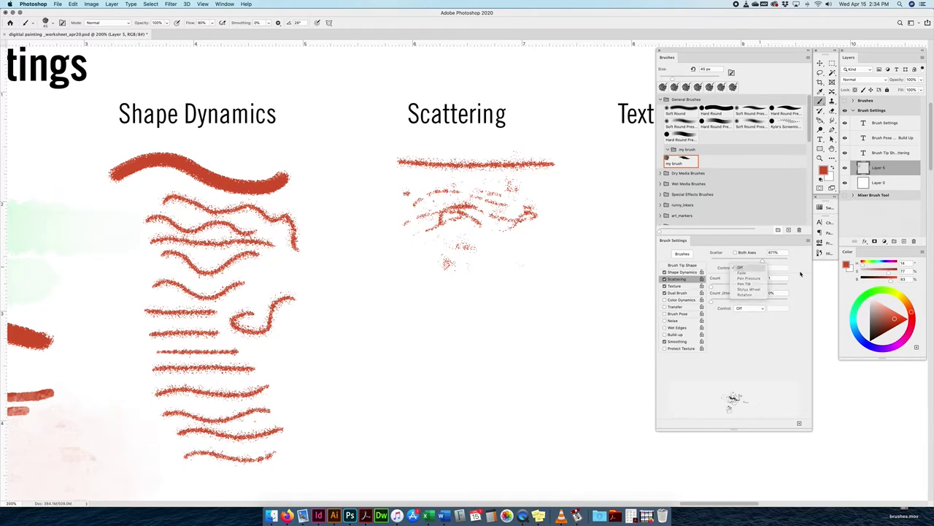
- Paint a straight stroke at 181% Scatter, and a dense one below it with Count at 6 and Count Jitter at 75%
{"action": "left_click_drag", "start_coordinate": [763, 261], "coordinate": [724, 261]}
{"action": "left_click_drag", "start_coordinate": [412, 289], "coordinate": [518, 290]}
{"action": "mouse_move", "coordinate": [709, 287]}
{"action": "left_mouse_down"}
{"action": "mouse_move", "coordinate": [782, 283]}
{"action": "mouse_move", "coordinate": [730, 286]}
{"action": "left_mouse_up"}
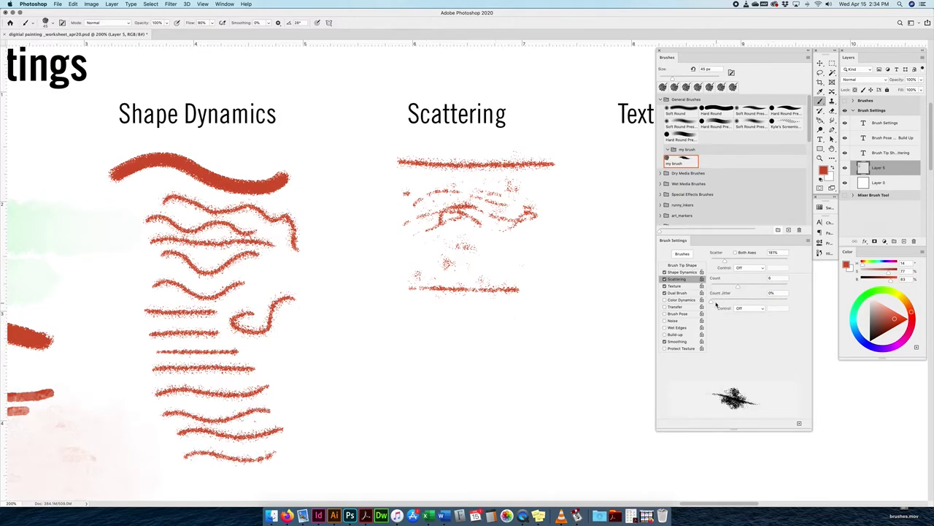
{"action": "left_click_drag", "start_coordinate": [709, 299], "coordinate": [767, 299]}
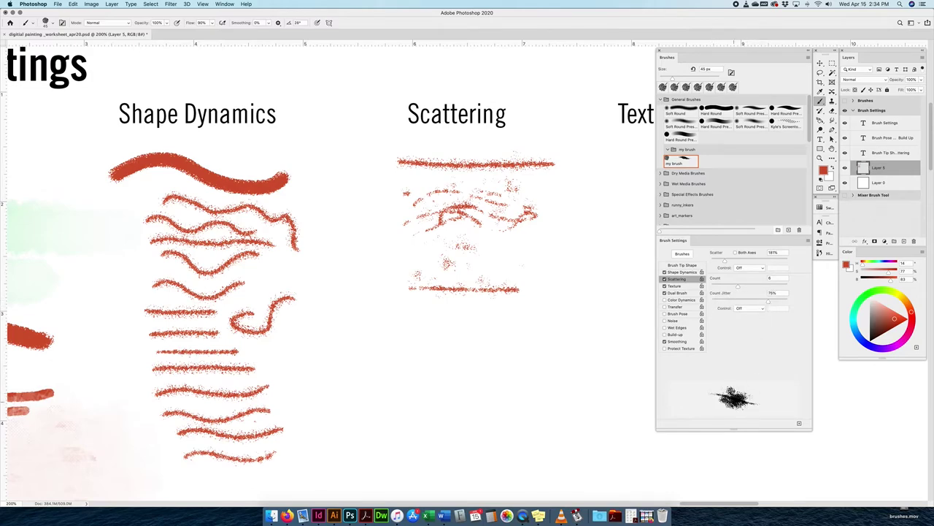
{"action": "mouse_move", "coordinate": [416, 318]}
{"action": "left_mouse_down"}
{"action": "mouse_move", "coordinate": [427, 311]}
{"action": "mouse_move", "coordinate": [482, 328]}
{"action": "mouse_move", "coordinate": [555, 316]}
{"action": "left_mouse_up"}
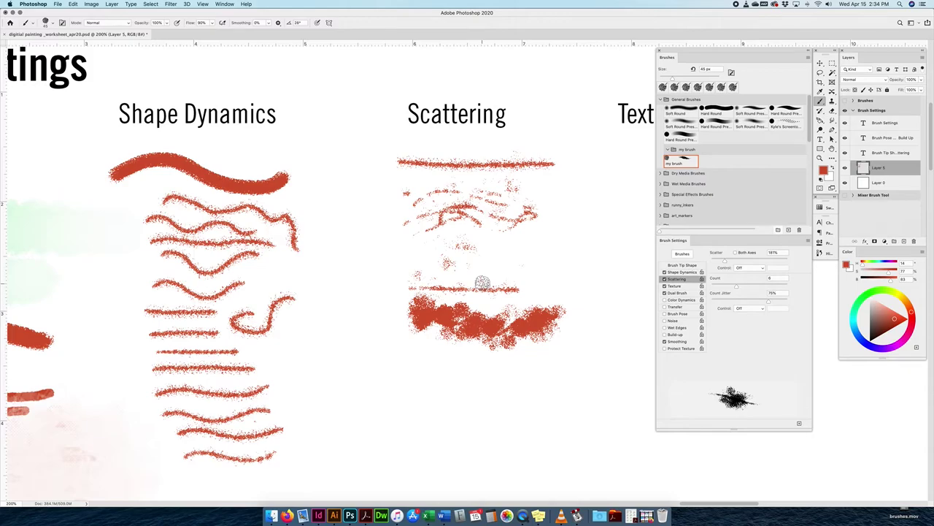
- Open the brush's Texture settings, look through the Trees, Grass and Water pattern groups, and choose a light grey pattern as the texture
{"action": "left_click", "coordinate": [679, 286]}
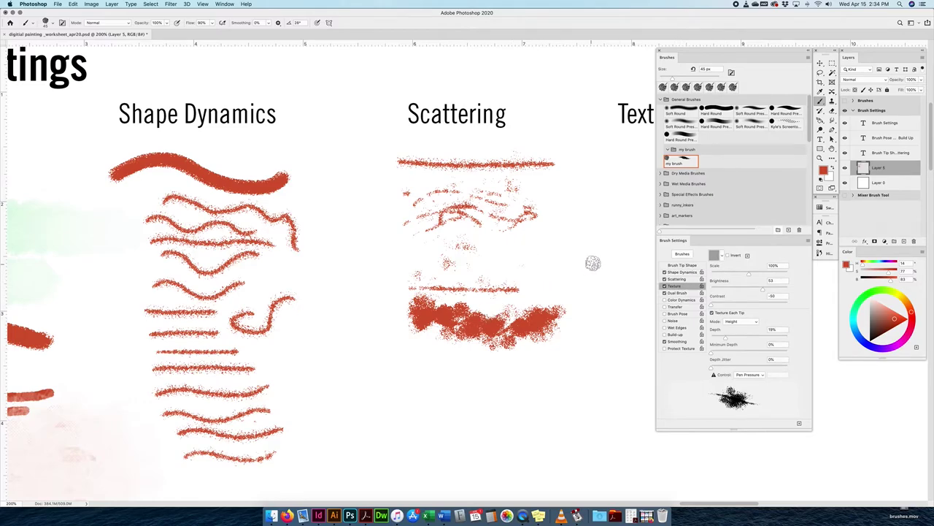
{"action": "scroll", "coordinate": [445, 243], "scroll_direction": "right", "scroll_amount": 1}
{"action": "scroll", "coordinate": [445, 243], "scroll_direction": "right", "scroll_amount": 10}
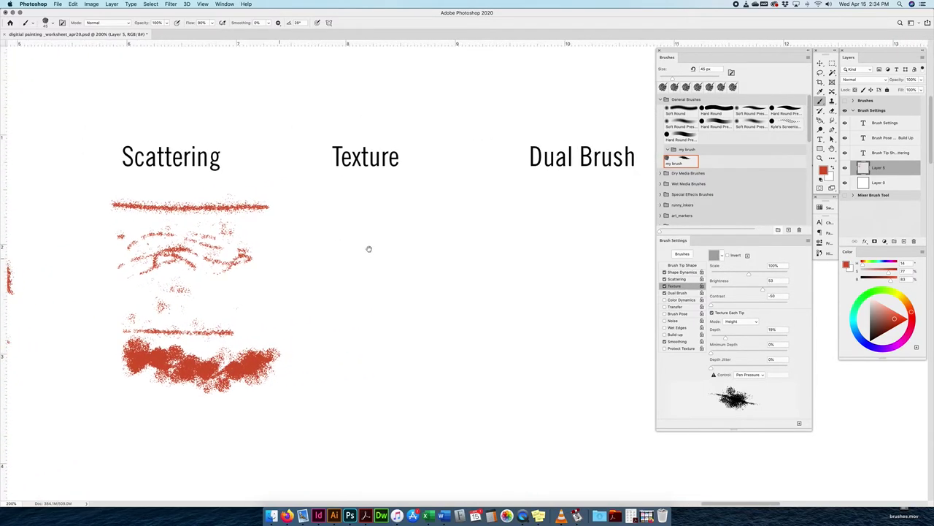
{"action": "left_click", "coordinate": [721, 255]}
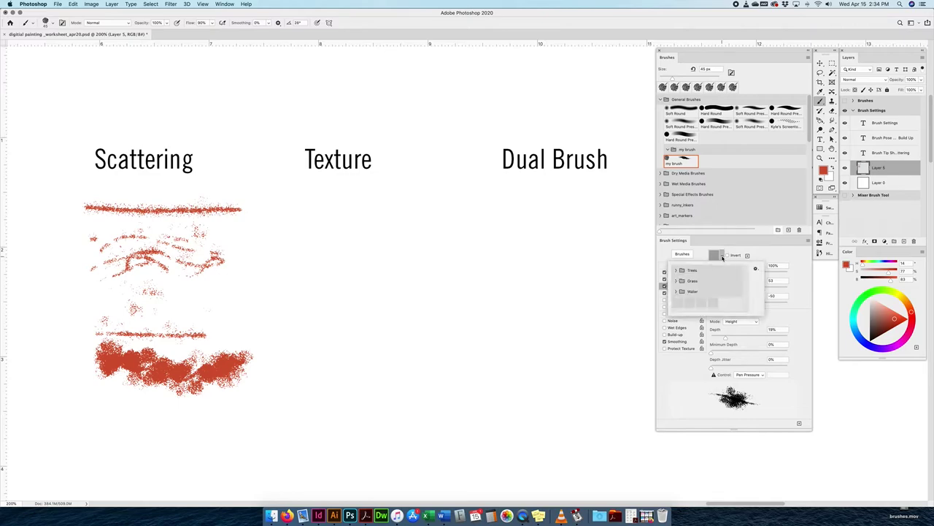
{"action": "left_click", "coordinate": [676, 270]}
{"action": "left_click", "coordinate": [676, 293]}
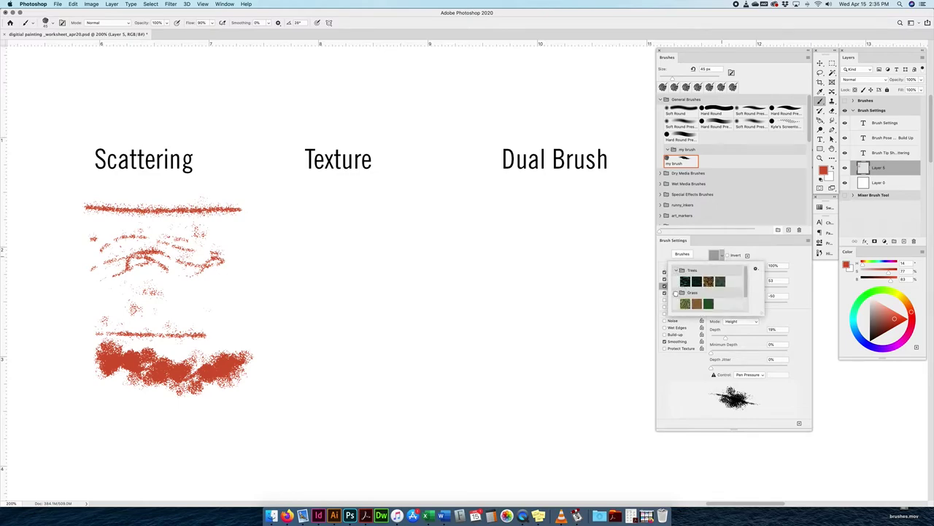
{"action": "left_click_drag", "start_coordinate": [760, 312], "coordinate": [756, 382]}
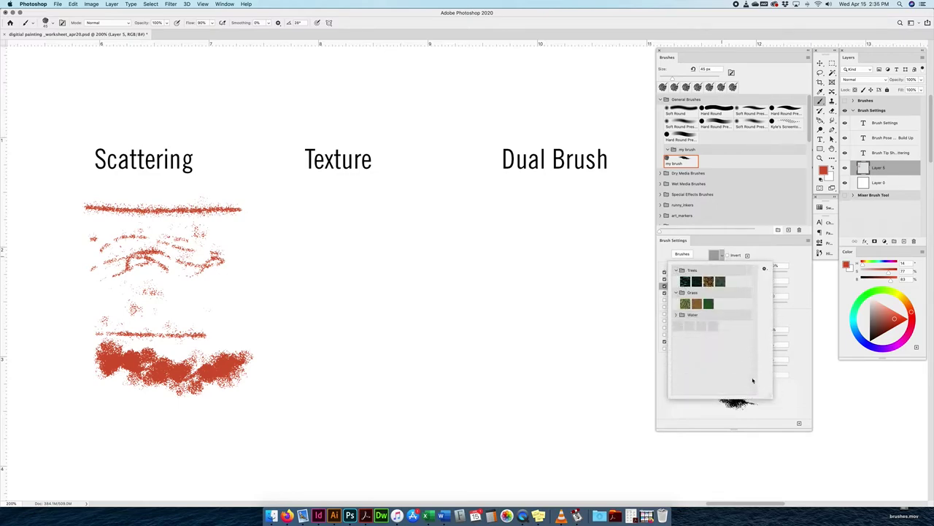
{"action": "left_click", "coordinate": [676, 315]}
{"action": "left_click", "coordinate": [702, 338]}
{"action": "left_click", "coordinate": [804, 269]}
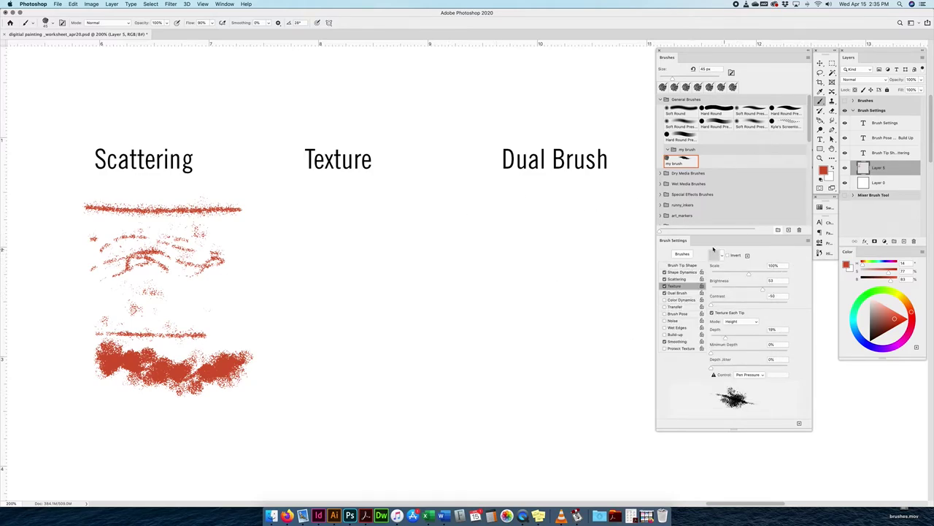
- Set the texture's Scale to 262%, Brightness to -13, Contrast to 16, Depth to 20% and Depth Jitter to 73%
{"action": "mouse_move", "coordinate": [748, 275]}
{"action": "left_mouse_down"}
{"action": "mouse_move", "coordinate": [776, 273]}
{"action": "mouse_move", "coordinate": [738, 273]}
{"action": "mouse_move", "coordinate": [772, 273]}
{"action": "mouse_move", "coordinate": [719, 287]}
{"action": "mouse_move", "coordinate": [775, 287]}
{"action": "mouse_move", "coordinate": [704, 287]}
{"action": "mouse_move", "coordinate": [786, 287]}
{"action": "mouse_move", "coordinate": [749, 288]}
{"action": "mouse_move", "coordinate": [780, 305]}
{"action": "mouse_move", "coordinate": [744, 308]}
{"action": "left_mouse_up"}
{"action": "mouse_move", "coordinate": [725, 338]}
{"action": "left_mouse_down"}
{"action": "mouse_move", "coordinate": [769, 335]}
{"action": "mouse_move", "coordinate": [726, 336]}
{"action": "left_mouse_up"}
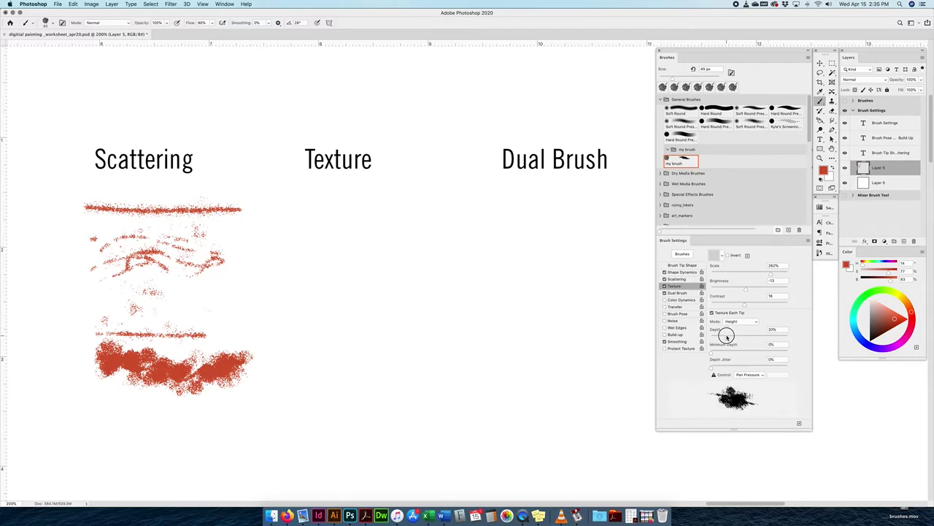
{"action": "left_click_drag", "start_coordinate": [711, 368], "coordinate": [767, 368]}
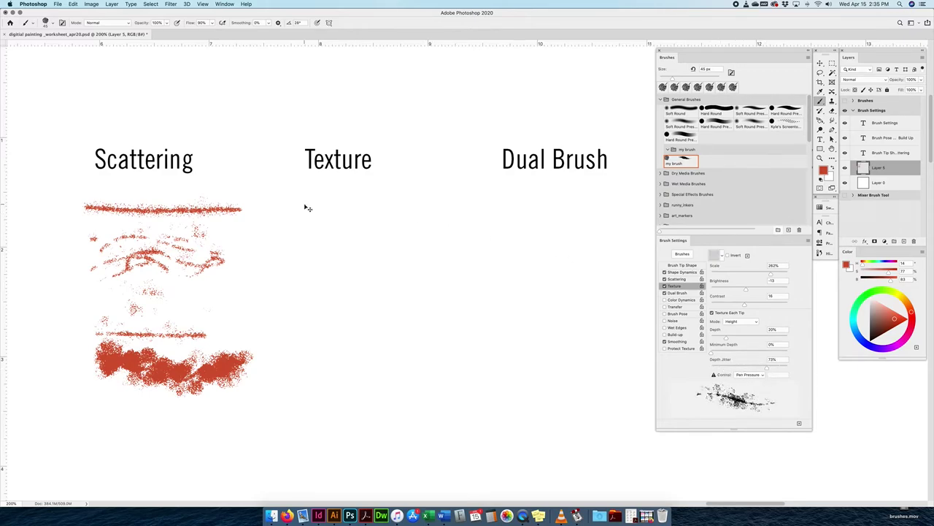
- Paint grainy strokes under the Texture heading, and another below them with Minimum Depth at 53%
{"action": "scroll", "coordinate": [304, 204], "scroll_direction": "up", "scroll_amount": 2}
{"action": "mouse_move", "coordinate": [311, 222]}
{"action": "left_mouse_down"}
{"action": "mouse_move", "coordinate": [364, 239]}
{"action": "mouse_move", "coordinate": [412, 233]}
{"action": "mouse_move", "coordinate": [334, 244]}
{"action": "mouse_move", "coordinate": [316, 283]}
{"action": "mouse_move", "coordinate": [398, 263]}
{"action": "left_mouse_up"}
{"action": "left_click_drag", "start_coordinate": [712, 353], "coordinate": [755, 352]}
{"action": "left_click_drag", "start_coordinate": [386, 292], "coordinate": [313, 309]}
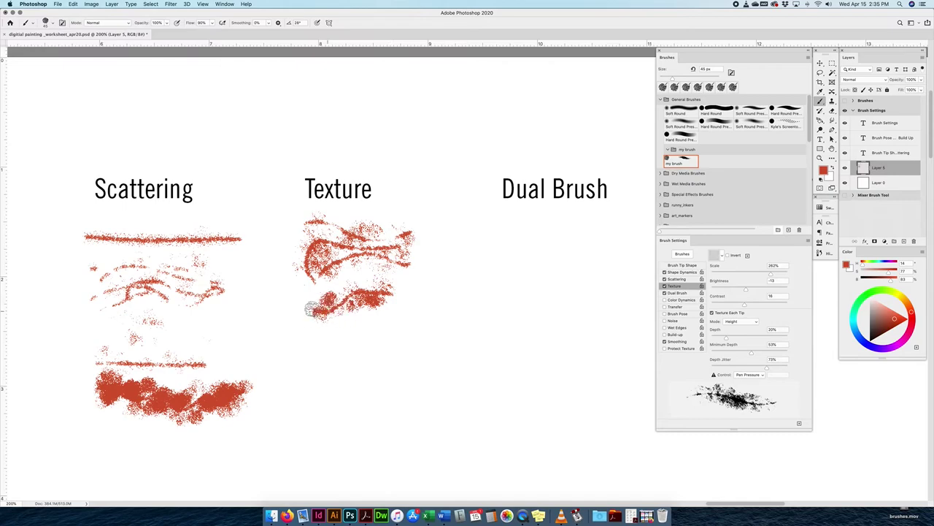
- Paint a thick stroke with texture Depth at 76%, and a second below it with Brightness at -119 and Contrast at 49
{"action": "left_click_drag", "start_coordinate": [726, 340], "coordinate": [771, 336]}
{"action": "mouse_move", "coordinate": [316, 338]}
{"action": "left_mouse_down"}
{"action": "mouse_move", "coordinate": [431, 352]}
{"action": "mouse_move", "coordinate": [446, 337]}
{"action": "mouse_move", "coordinate": [402, 348]}
{"action": "mouse_move", "coordinate": [354, 336]}
{"action": "mouse_move", "coordinate": [387, 344]}
{"action": "mouse_move", "coordinate": [453, 331]}
{"action": "left_mouse_up"}
{"action": "mouse_move", "coordinate": [746, 305]}
{"action": "left_mouse_down"}
{"action": "mouse_move", "coordinate": [762, 305]}
{"action": "mouse_move", "coordinate": [718, 289]}
{"action": "left_mouse_up"}
{"action": "mouse_move", "coordinate": [328, 395]}
{"action": "left_mouse_down"}
{"action": "mouse_move", "coordinate": [397, 411]}
{"action": "mouse_move", "coordinate": [442, 404]}
{"action": "left_mouse_up"}
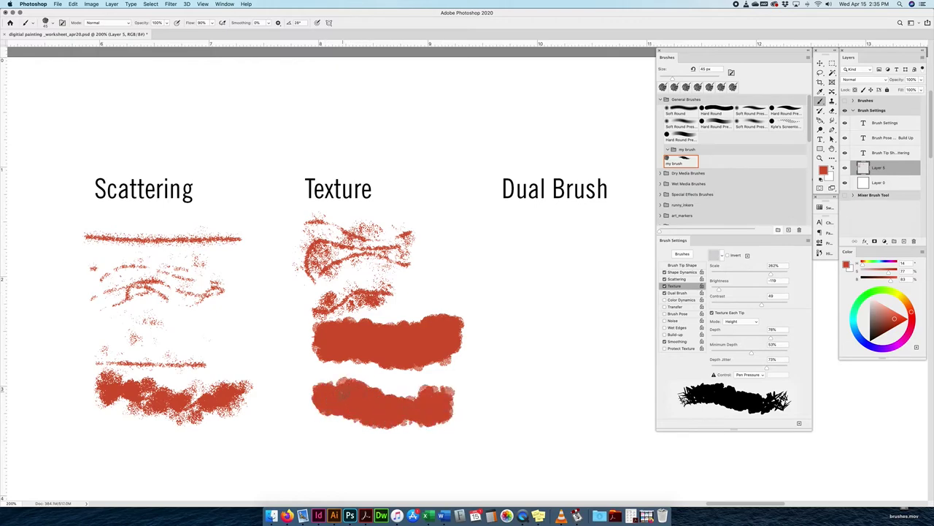
- Add a thick Texture stroke with Brightness at -150, and one below it with Contrast at -50
{"action": "left_click_drag", "start_coordinate": [718, 290], "coordinate": [700, 289]}
{"action": "mouse_move", "coordinate": [338, 440]}
{"action": "left_mouse_down"}
{"action": "mouse_move", "coordinate": [384, 462]}
{"action": "mouse_move", "coordinate": [447, 454]}
{"action": "left_mouse_up"}
{"action": "left_click_drag", "start_coordinate": [762, 302], "coordinate": [674, 304]}
{"action": "scroll", "coordinate": [401, 424], "scroll_direction": "down", "scroll_amount": 5}
{"action": "mouse_move", "coordinate": [334, 343]}
{"action": "left_mouse_down"}
{"action": "mouse_move", "coordinate": [399, 362]}
{"action": "mouse_move", "coordinate": [464, 348]}
{"action": "left_mouse_up"}
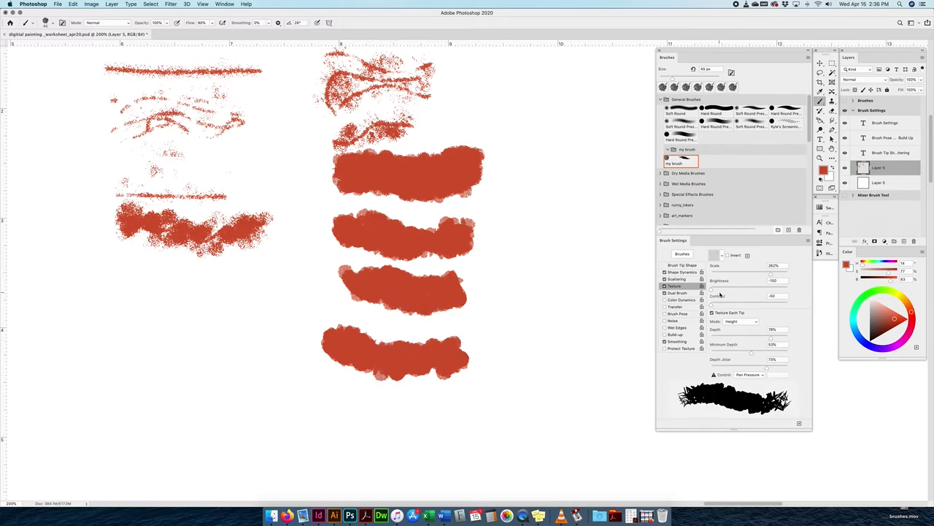
- Add a Texture stroke with the pattern Scale at 38%, and one below it with Scale at 1%
{"action": "left_click_drag", "start_coordinate": [772, 275], "coordinate": [722, 273]}
{"action": "mouse_move", "coordinate": [341, 411]}
{"action": "left_mouse_down"}
{"action": "mouse_move", "coordinate": [412, 416]}
{"action": "mouse_move", "coordinate": [466, 405]}
{"action": "left_mouse_up"}
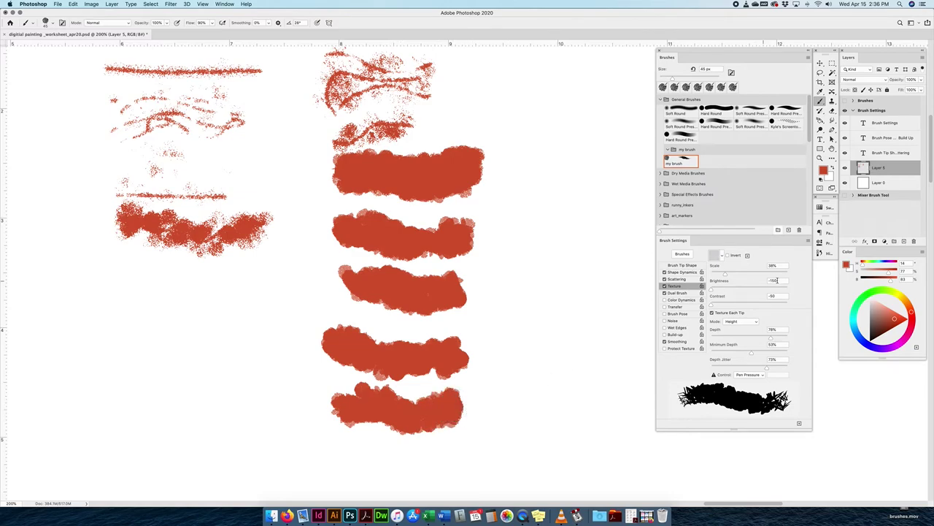
{"action": "left_click_drag", "start_coordinate": [720, 271], "coordinate": [705, 273]}
{"action": "mouse_move", "coordinate": [341, 462]}
{"action": "left_mouse_down"}
{"action": "mouse_move", "coordinate": [368, 455]}
{"action": "mouse_move", "coordinate": [415, 466]}
{"action": "mouse_move", "coordinate": [453, 458]}
{"action": "left_mouse_up"}
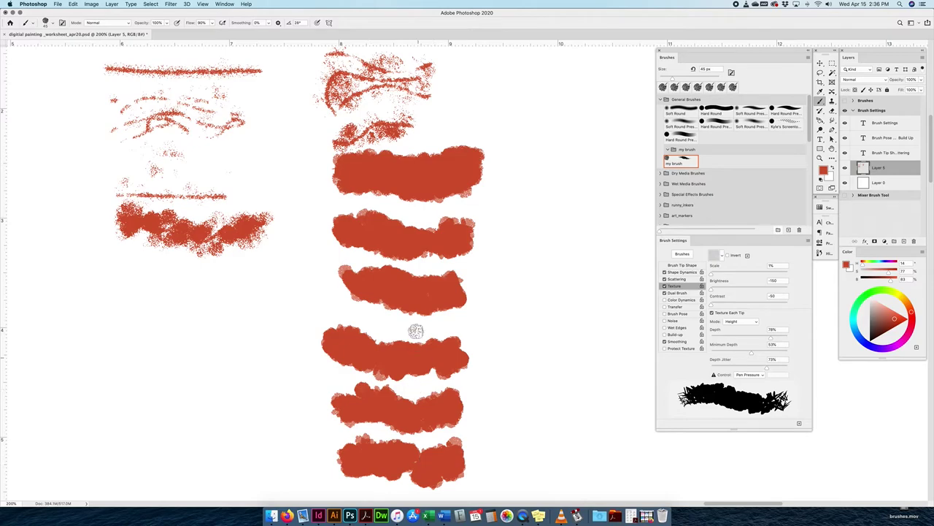
- Open the Dual Brush settings and look through the list of secondary brush tips
{"action": "scroll", "coordinate": [407, 197], "scroll_direction": "up", "scroll_amount": 3}
{"action": "scroll", "coordinate": [405, 206], "scroll_direction": "up", "scroll_amount": 1}
{"action": "scroll", "coordinate": [369, 394], "scroll_direction": "down", "scroll_amount": 5}
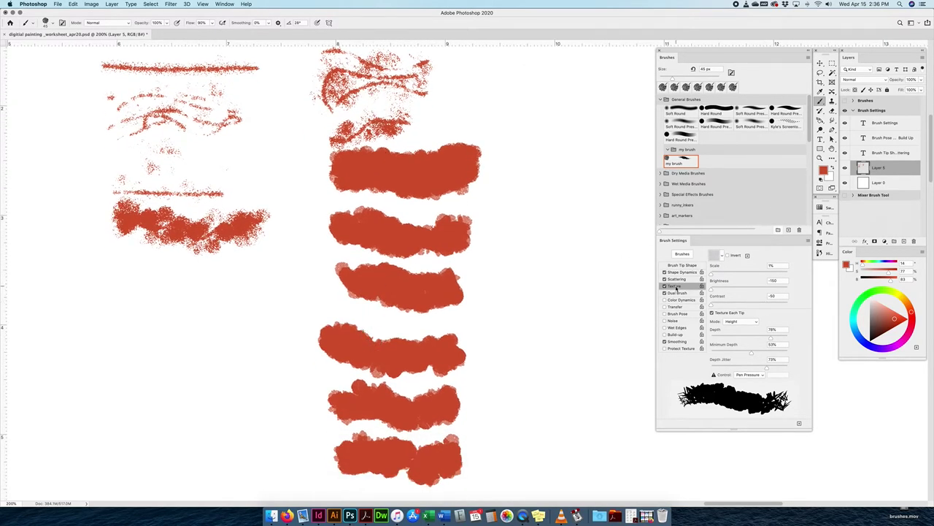
{"action": "left_click_drag", "start_coordinate": [480, 148], "coordinate": [378, 243]}
{"action": "left_click", "coordinate": [686, 293]}
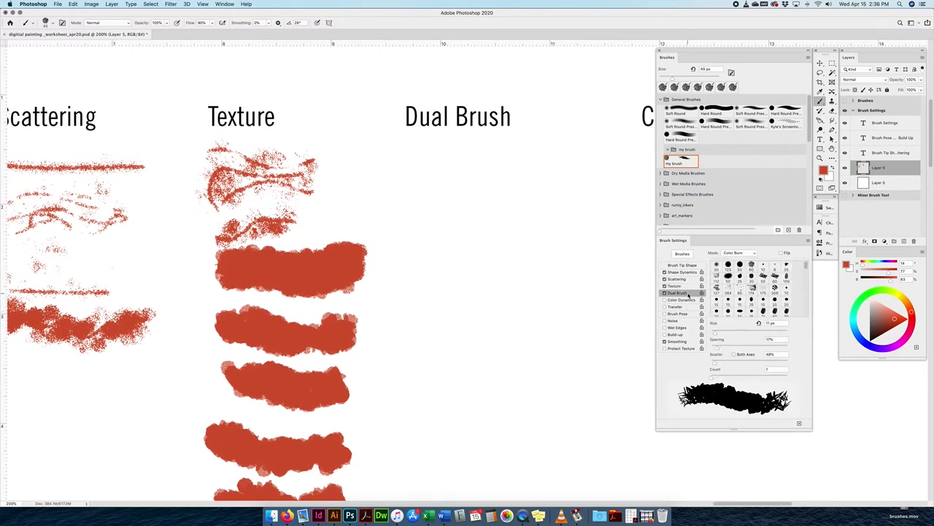
{"action": "scroll", "coordinate": [809, 270], "scroll_direction": "down", "scroll_amount": 5}
{"action": "scroll", "coordinate": [754, 292], "scroll_direction": "down", "scroll_amount": 1}
{"action": "scroll", "coordinate": [805, 279], "scroll_direction": "down", "scroll_amount": 5}
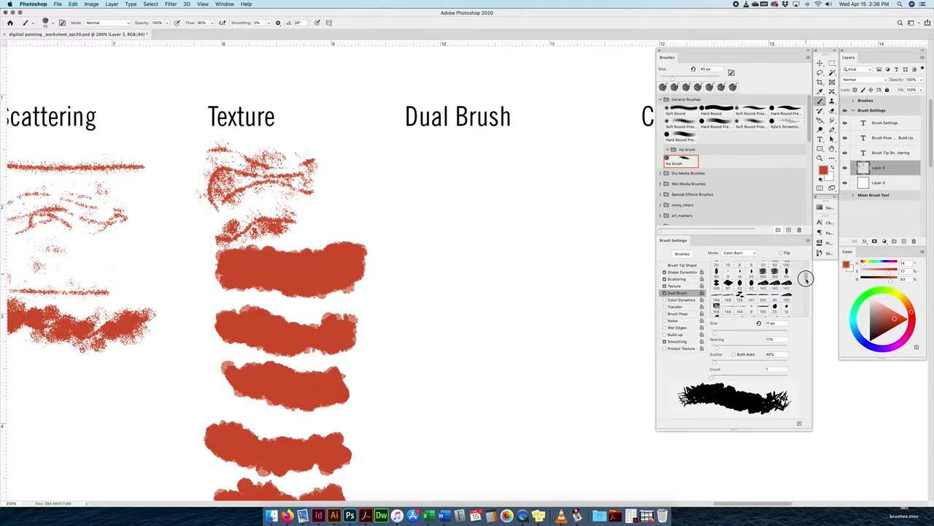
{"action": "scroll", "coordinate": [805, 290], "scroll_direction": "down", "scroll_amount": 8}
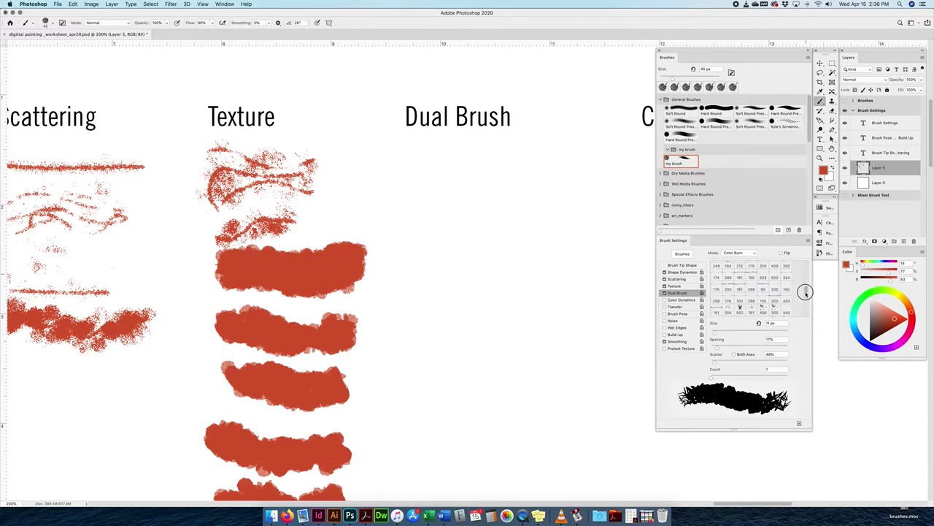
{"action": "scroll", "coordinate": [804, 315], "scroll_direction": "down", "scroll_amount": 5}
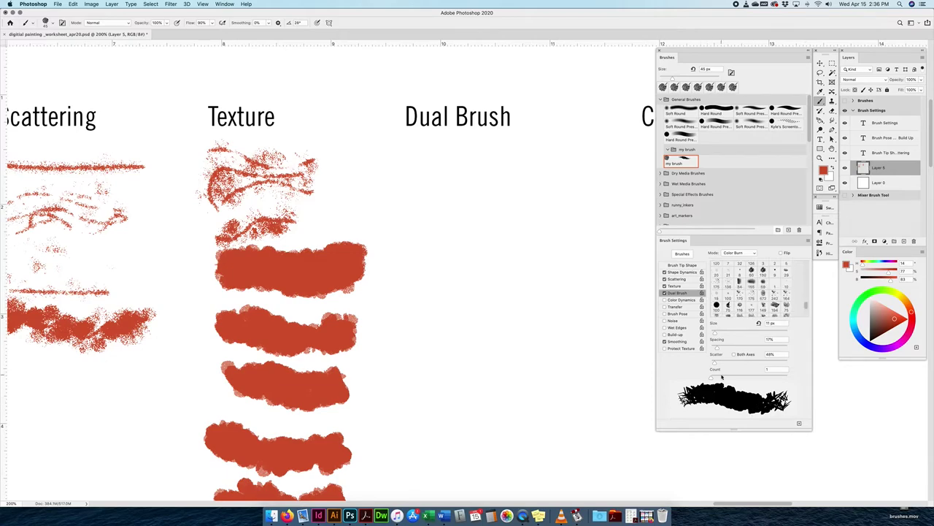
- Try out several different secondary tips from the Dual Brush list
{"action": "left_click", "coordinate": [774, 307]}
{"action": "left_click", "coordinate": [775, 296]}
{"action": "left_click", "coordinate": [751, 286]}
{"action": "left_click_drag", "start_coordinate": [806, 305], "coordinate": [806, 299]}
{"action": "left_click", "coordinate": [751, 283]}
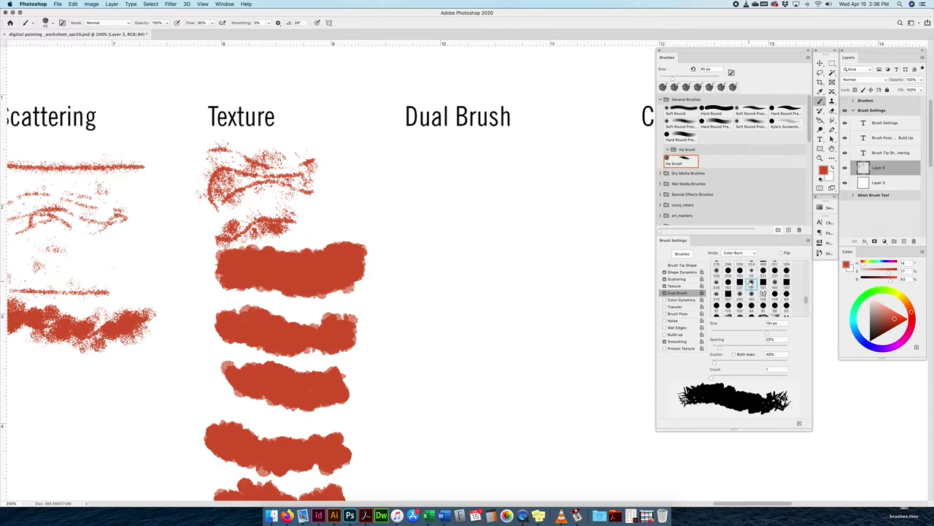
{"action": "scroll", "coordinate": [806, 298], "scroll_direction": "up", "scroll_amount": 2}
{"action": "left_click", "coordinate": [752, 283]}
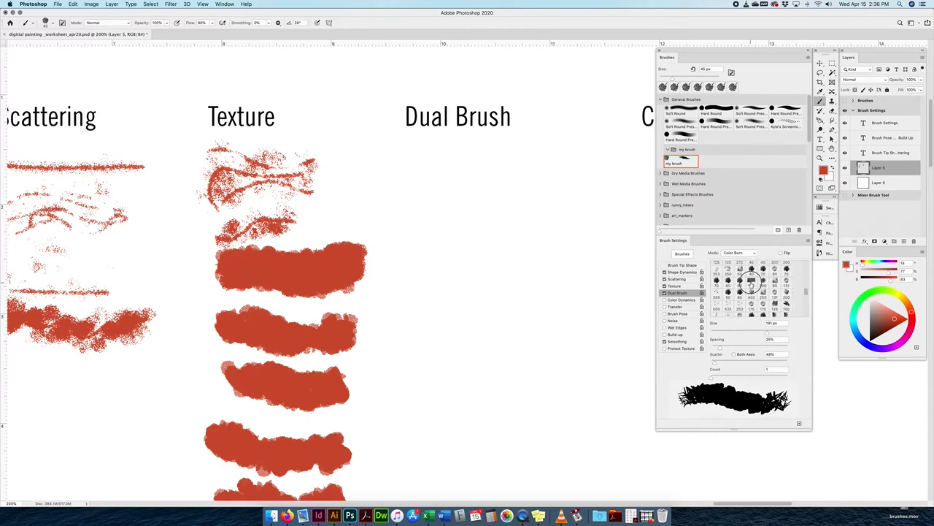
{"action": "scroll", "coordinate": [807, 288], "scroll_direction": "down", "scroll_amount": 3}
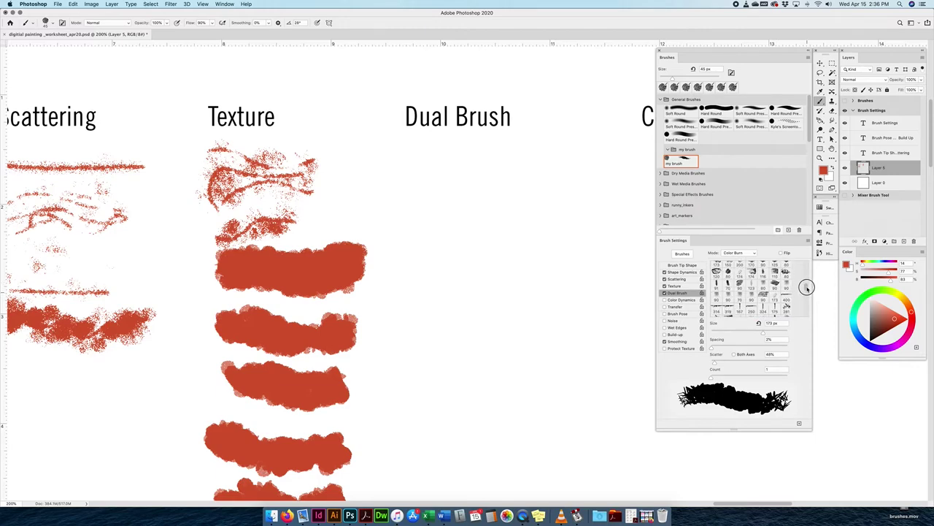
{"action": "left_click", "coordinate": [774, 272]}
{"action": "left_click", "coordinate": [717, 272]}
{"action": "scroll", "coordinate": [806, 285], "scroll_direction": "up", "scroll_amount": 2}
{"action": "left_click", "coordinate": [775, 295]}
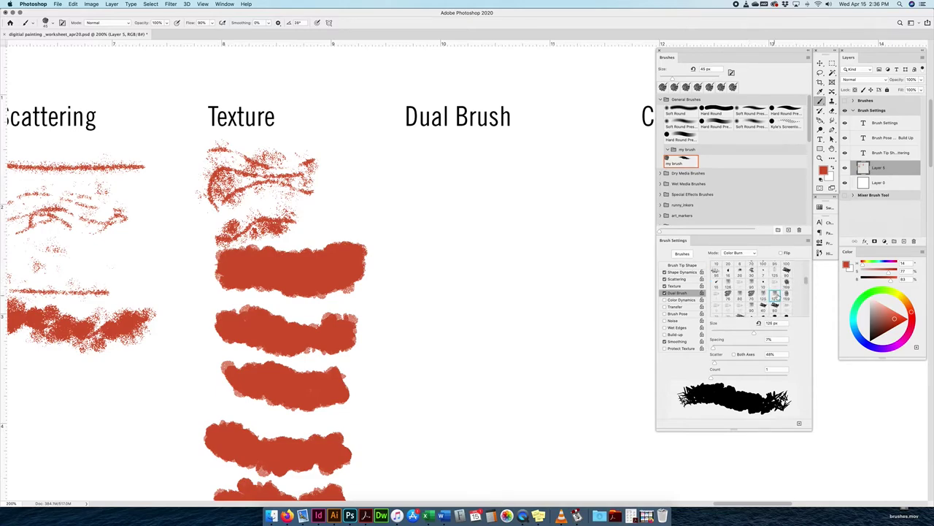
{"action": "scroll", "coordinate": [807, 283], "scroll_direction": "up", "scroll_amount": 2}
{"action": "left_click", "coordinate": [786, 276]}
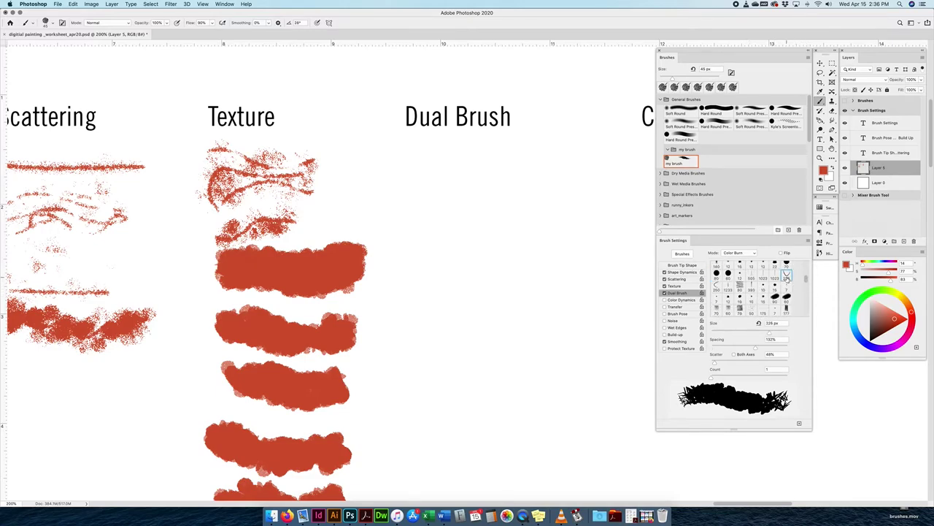
- Choose the 80 px textured secondary tip and paint two thick wavy strokes under the Dual Brush heading
{"action": "left_click", "coordinate": [740, 286]}
{"action": "mouse_move", "coordinate": [407, 179]}
{"action": "left_mouse_down"}
{"action": "mouse_move", "coordinate": [464, 186]}
{"action": "mouse_move", "coordinate": [539, 163]}
{"action": "left_mouse_up"}
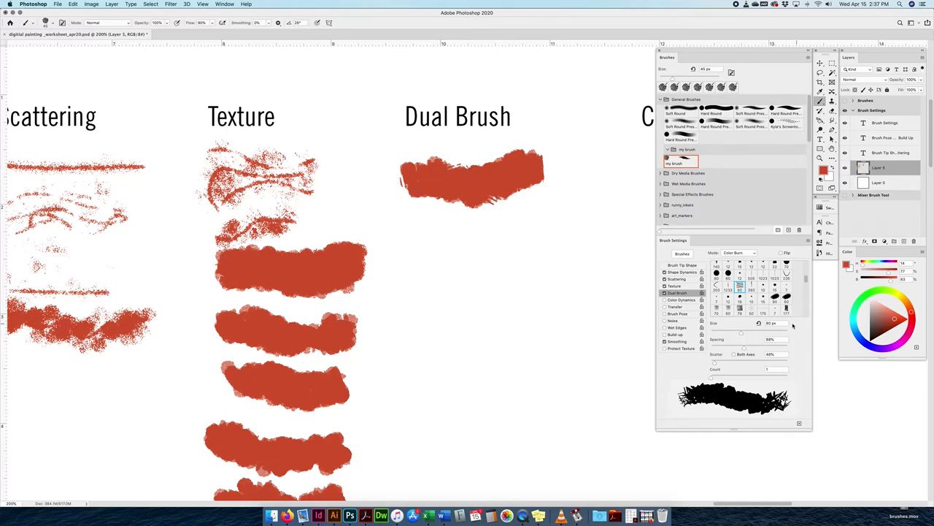
{"action": "mouse_move", "coordinate": [409, 232]}
{"action": "left_mouse_down"}
{"action": "mouse_move", "coordinate": [480, 255]}
{"action": "mouse_move", "coordinate": [549, 247]}
{"action": "mouse_move", "coordinate": [545, 253]}
{"action": "left_mouse_up"}
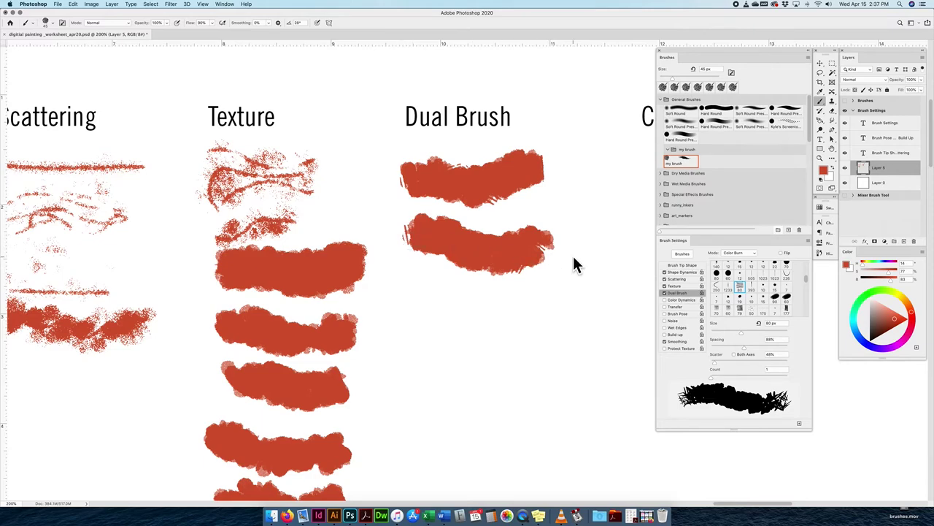
- Paint a thick Dual Brush stroke with a secondary tip at 3% Spacing, and another below it with the 150 px tip
{"action": "scroll", "coordinate": [806, 280], "scroll_direction": "up", "scroll_amount": 5}
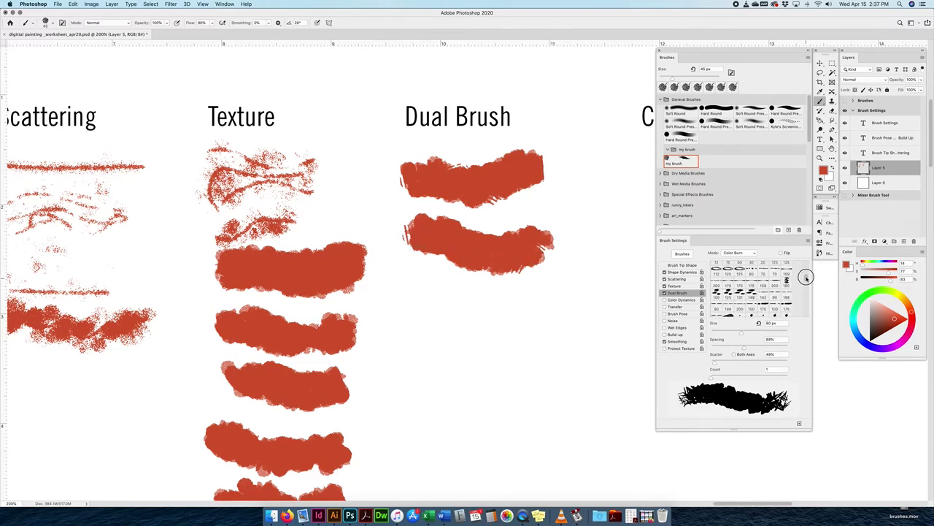
{"action": "left_click", "coordinate": [751, 270]}
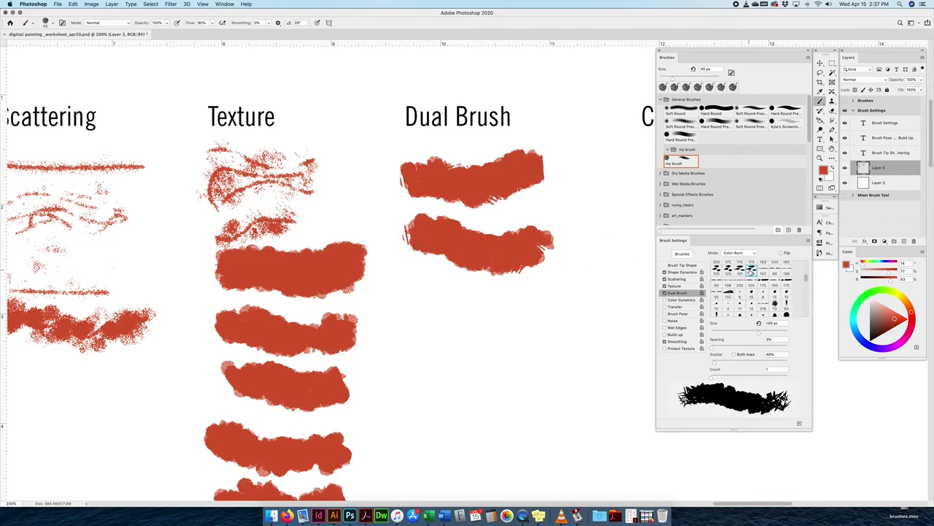
{"action": "mouse_move", "coordinate": [423, 309]}
{"action": "left_mouse_down"}
{"action": "mouse_move", "coordinate": [502, 319]}
{"action": "mouse_move", "coordinate": [535, 303]}
{"action": "mouse_move", "coordinate": [575, 324]}
{"action": "mouse_move", "coordinate": [557, 337]}
{"action": "mouse_move", "coordinate": [503, 345]}
{"action": "left_mouse_up"}
{"action": "left_click", "coordinate": [728, 296]}
{"action": "mouse_move", "coordinate": [422, 369]}
{"action": "left_mouse_down"}
{"action": "mouse_move", "coordinate": [505, 393]}
{"action": "mouse_move", "coordinate": [543, 387]}
{"action": "left_mouse_up"}
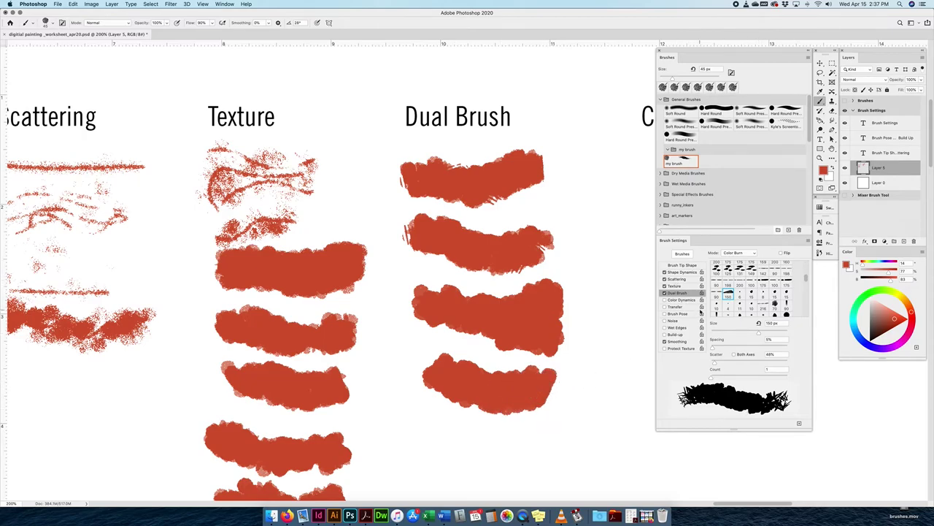
- Enable Color Dynamics for the brush and change the foreground colour to bright green
{"action": "scroll", "coordinate": [803, 274], "scroll_direction": "down", "scroll_amount": 3}
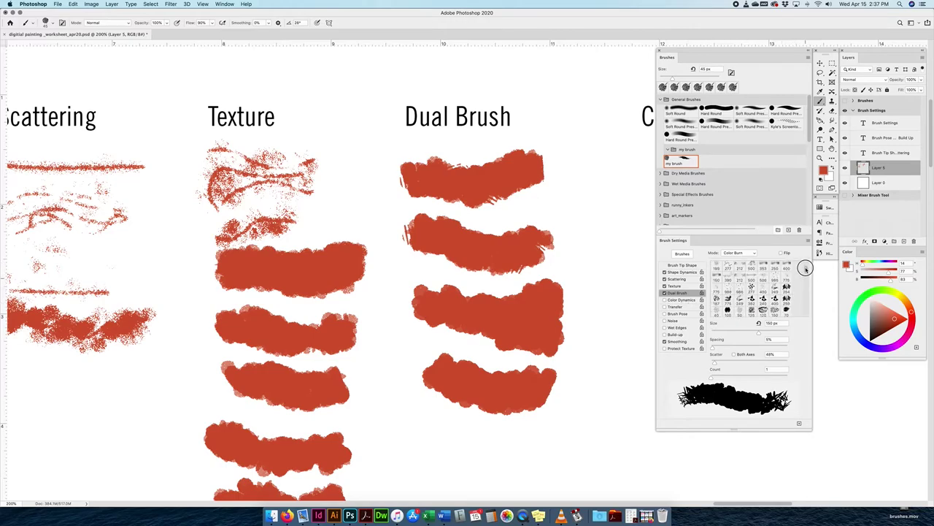
{"action": "scroll", "coordinate": [804, 273], "scroll_direction": "up", "scroll_amount": 5}
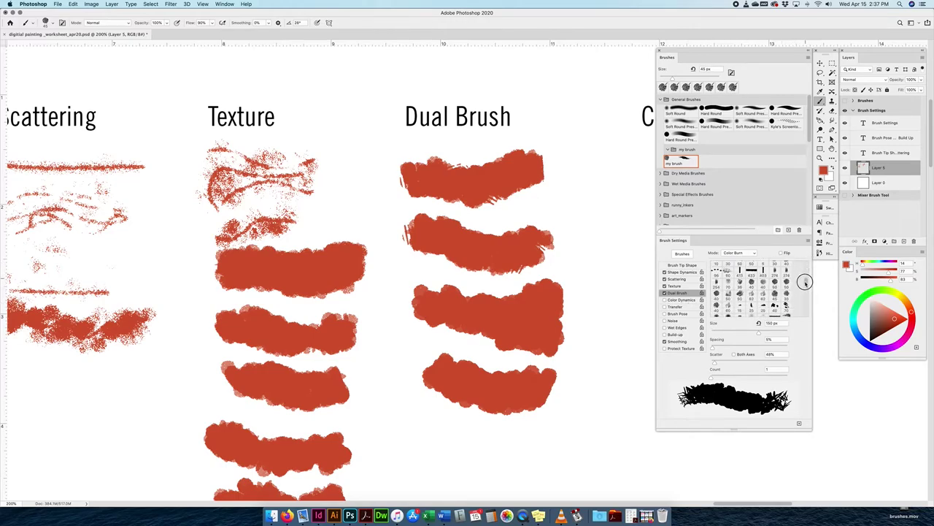
{"action": "left_click", "coordinate": [682, 300]}
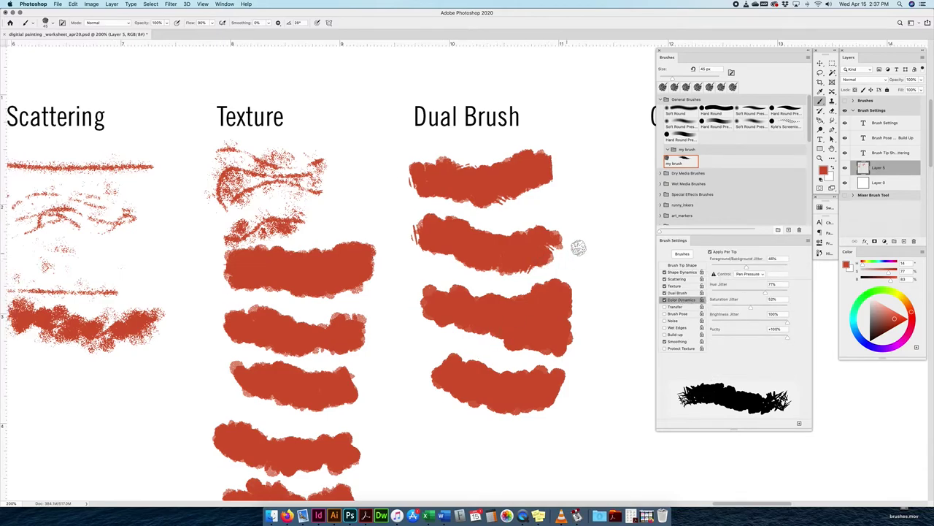
{"action": "left_click_drag", "start_coordinate": [559, 258], "coordinate": [416, 318]}
{"action": "scroll", "coordinate": [416, 318], "scroll_direction": "right", "scroll_amount": 3}
{"action": "scroll", "coordinate": [416, 318], "scroll_direction": "down", "scroll_amount": 2}
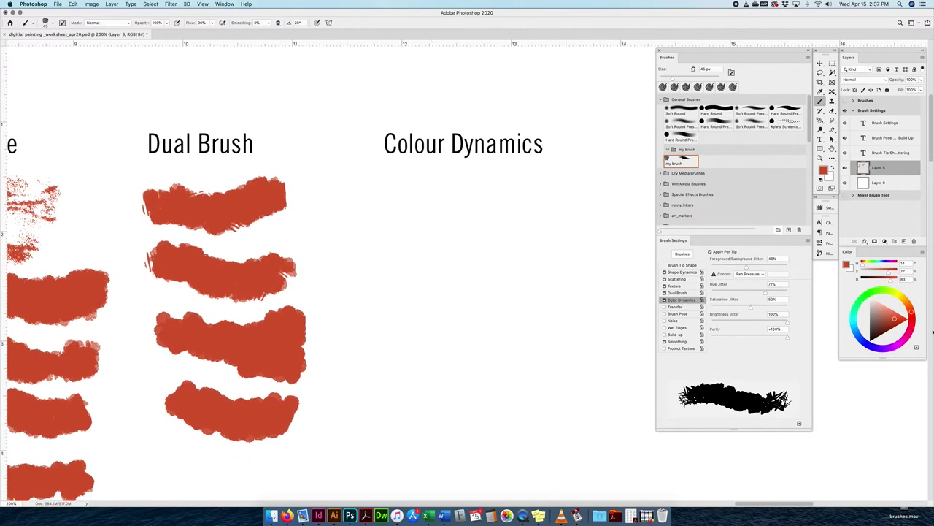
{"action": "left_click", "coordinate": [882, 289]}
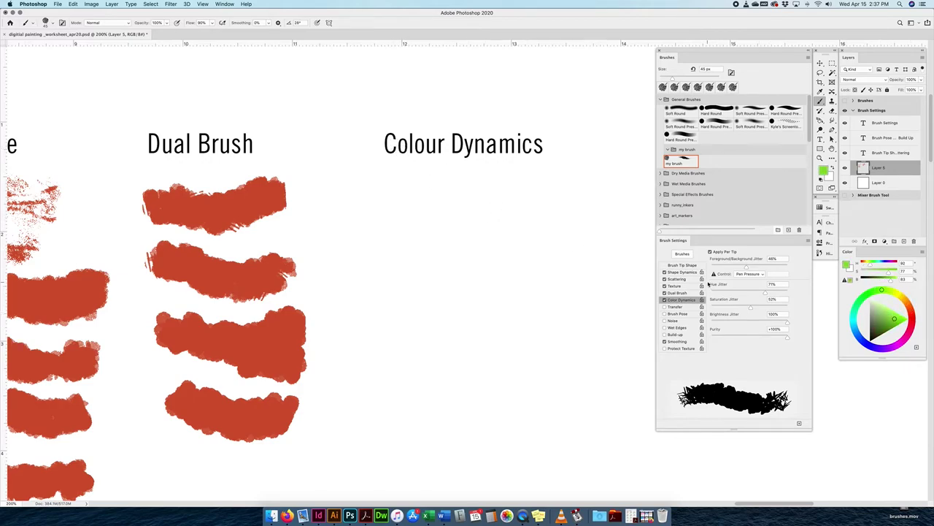
- Enable Transfer for the brush and return to the Color Dynamics settings
{"action": "left_click", "coordinate": [665, 300]}
{"action": "left_click", "coordinate": [664, 300]}
{"action": "left_click", "coordinate": [677, 306]}
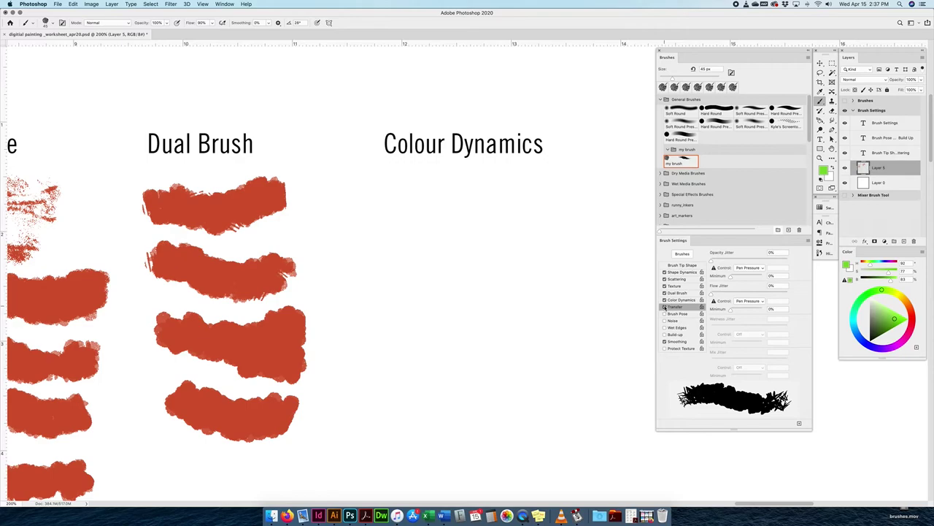
{"action": "left_click", "coordinate": [681, 300]}
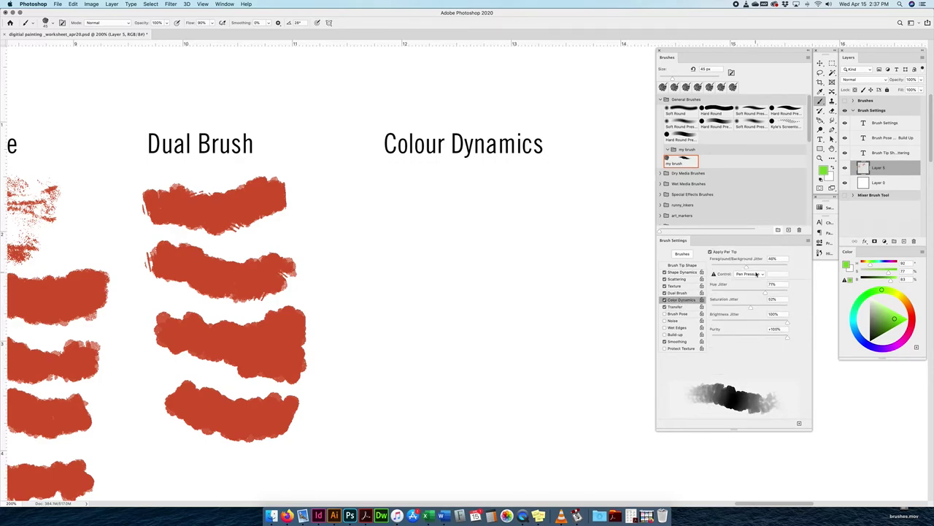
- Set the background colour to purple and paint a wavy stroke under the Colour Dynamics heading with Foreground/Background Jitter at 5%
{"action": "scroll", "coordinate": [752, 273], "scroll_direction": "right", "scroll_amount": 3}
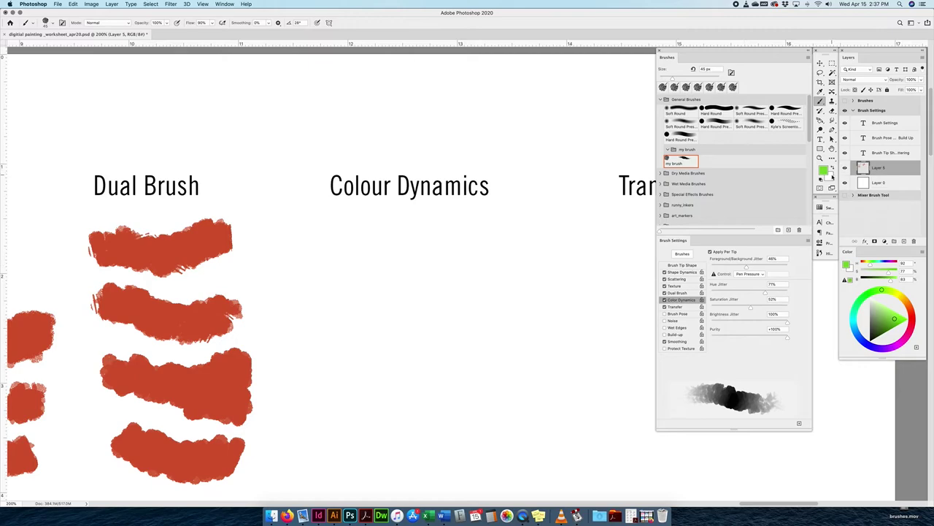
{"action": "left_click", "coordinate": [830, 181]}
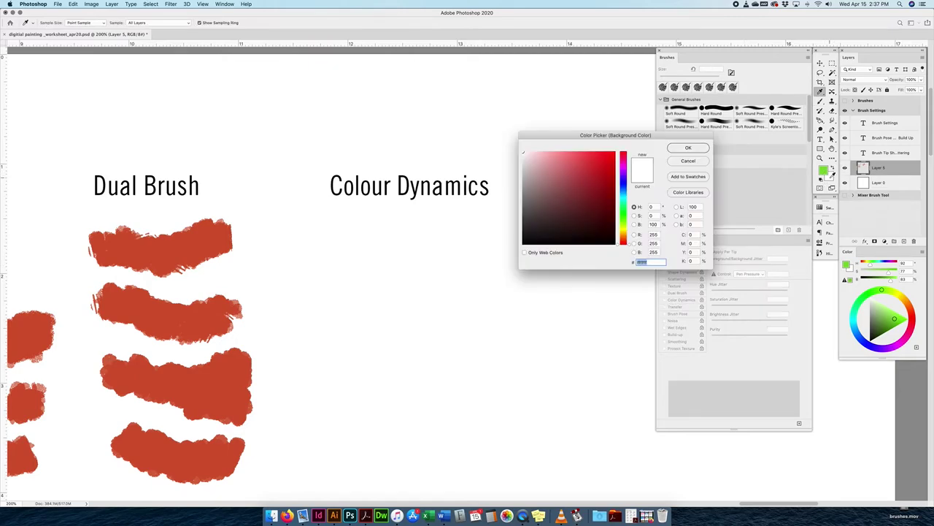
{"action": "left_click_drag", "start_coordinate": [910, 315], "coordinate": [891, 345]}
{"action": "left_click", "coordinate": [689, 147]}
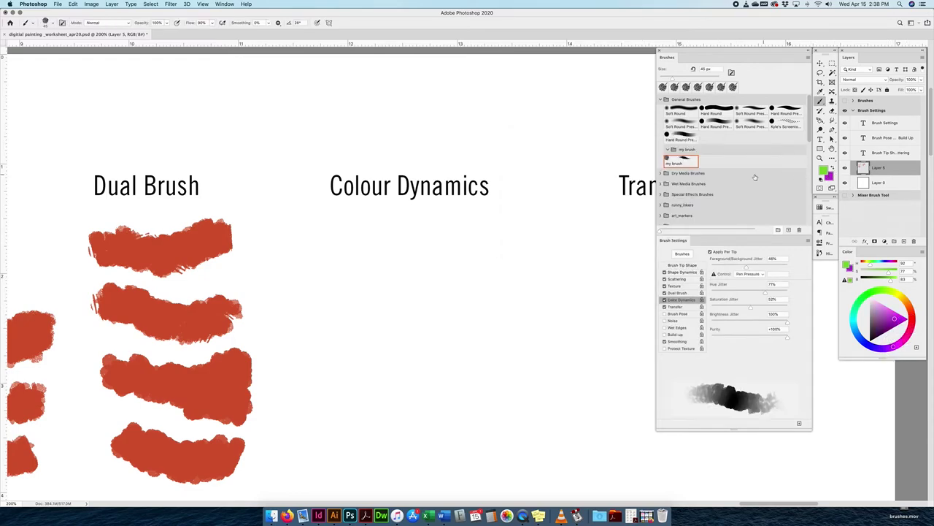
{"action": "left_click_drag", "start_coordinate": [746, 268], "coordinate": [715, 264]}
{"action": "mouse_move", "coordinate": [341, 223]}
{"action": "left_mouse_down"}
{"action": "mouse_move", "coordinate": [383, 229]}
{"action": "mouse_move", "coordinate": [488, 217]}
{"action": "mouse_move", "coordinate": [504, 230]}
{"action": "left_mouse_up"}
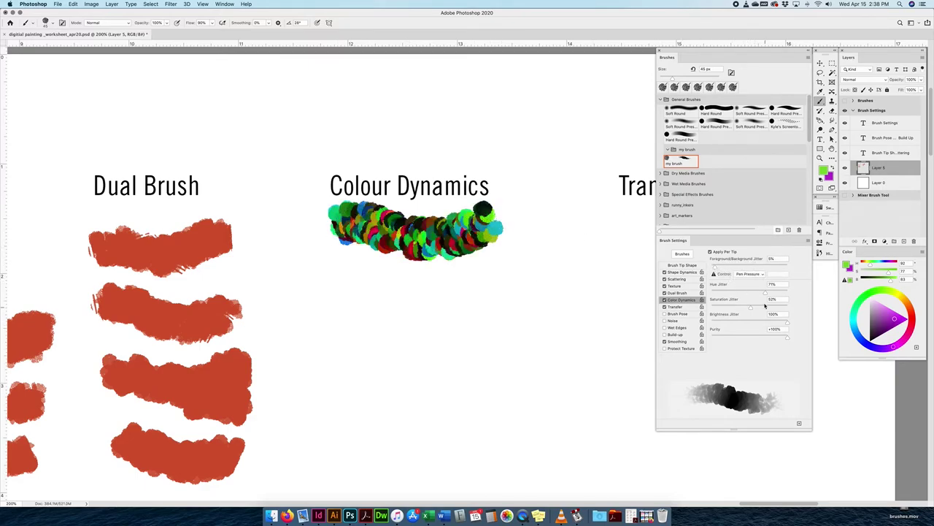
- Set Hue, Saturation and Brightness Jitter to 0% and Purity to -100%, and paint a second stroke below the multicoloured one
{"action": "left_click_drag", "start_coordinate": [764, 292], "coordinate": [692, 285]}
{"action": "left_click_drag", "start_coordinate": [751, 308], "coordinate": [695, 305]}
{"action": "left_click_drag", "start_coordinate": [787, 323], "coordinate": [723, 333]}
{"action": "mouse_move", "coordinate": [344, 300]}
{"action": "left_mouse_down"}
{"action": "mouse_move", "coordinate": [377, 297]}
{"action": "mouse_move", "coordinate": [440, 317]}
{"action": "mouse_move", "coordinate": [496, 299]}
{"action": "left_mouse_up"}
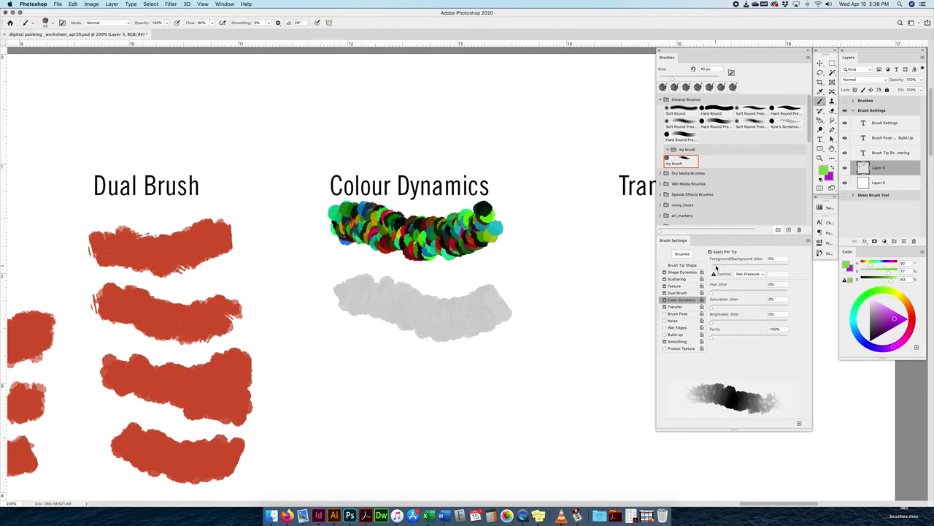
- Paint a third stroke with Saturation Jitter at 100%, and a fourth below it with a higher Hue Jitter
{"action": "left_click_drag", "start_coordinate": [721, 306], "coordinate": [798, 306]}
{"action": "mouse_move", "coordinate": [361, 368]}
{"action": "left_mouse_down"}
{"action": "mouse_move", "coordinate": [387, 362]}
{"action": "mouse_move", "coordinate": [461, 378]}
{"action": "mouse_move", "coordinate": [504, 362]}
{"action": "left_mouse_up"}
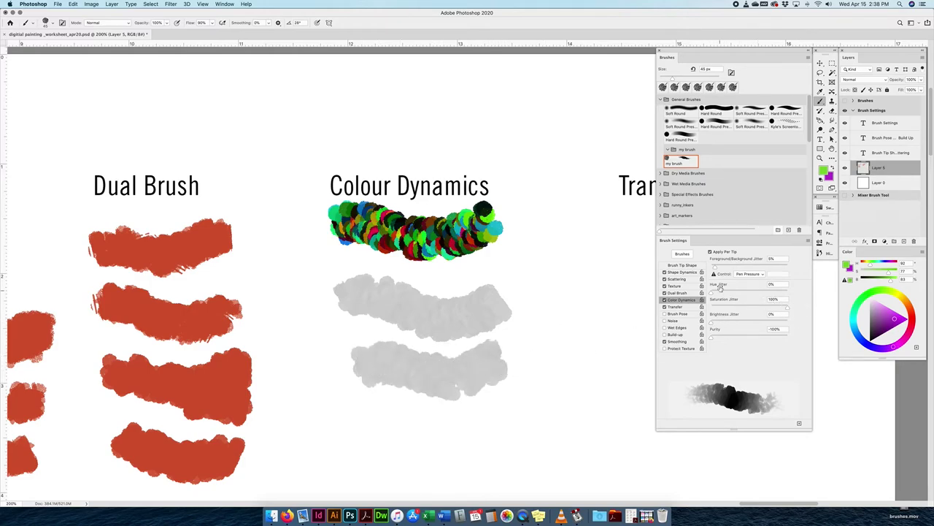
{"action": "left_click_drag", "start_coordinate": [713, 292], "coordinate": [749, 293]}
{"action": "mouse_move", "coordinate": [356, 413]}
{"action": "left_mouse_down"}
{"action": "mouse_move", "coordinate": [475, 435]}
{"action": "mouse_move", "coordinate": [505, 428]}
{"action": "left_mouse_up"}
- Paint a stroke with Purity at -10% below the grey ones, and another beneath it with Hue Jitter at 0%
{"action": "left_click_drag", "start_coordinate": [558, 395], "coordinate": [551, 311]}
{"action": "left_click_drag", "start_coordinate": [714, 340], "coordinate": [745, 338]}
{"action": "mouse_move", "coordinate": [328, 381]}
{"action": "left_mouse_down"}
{"action": "mouse_move", "coordinate": [428, 406]}
{"action": "mouse_move", "coordinate": [476, 393]}
{"action": "left_mouse_up"}
{"action": "left_click_drag", "start_coordinate": [771, 293], "coordinate": [705, 288]}
{"action": "mouse_move", "coordinate": [313, 456]}
{"action": "left_mouse_down"}
{"action": "mouse_move", "coordinate": [339, 454]}
{"action": "mouse_move", "coordinate": [484, 454]}
{"action": "left_mouse_up"}
{"action": "left_click_drag", "start_coordinate": [480, 343], "coordinate": [503, 285]}
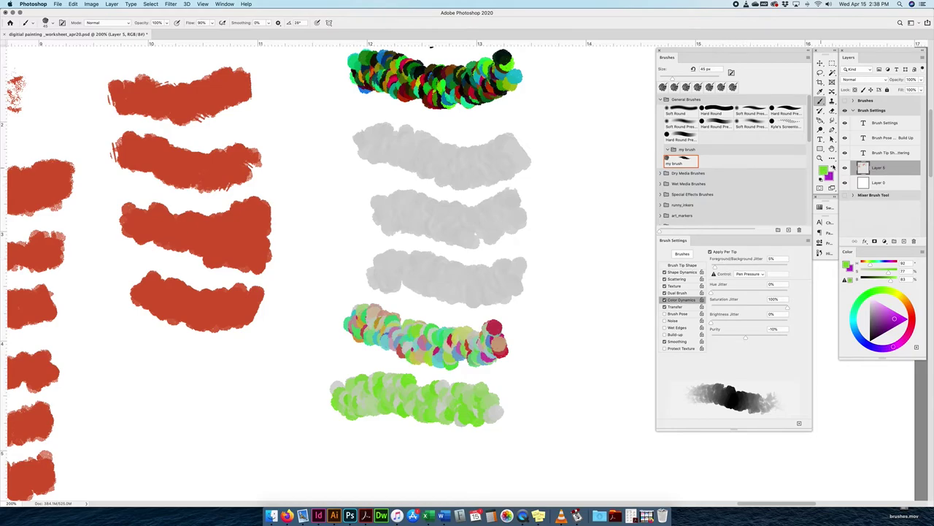
- Paint a stroke with Foreground/Background Jitter at 50% below the light green one, and another beneath it at 100%
{"action": "left_click_drag", "start_coordinate": [715, 267], "coordinate": [748, 267]}
{"action": "scroll", "coordinate": [409, 394], "scroll_direction": "down", "scroll_amount": 3}
{"action": "mouse_move", "coordinate": [386, 398]}
{"action": "left_mouse_down"}
{"action": "mouse_move", "coordinate": [417, 377]}
{"action": "mouse_move", "coordinate": [494, 395]}
{"action": "mouse_move", "coordinate": [528, 381]}
{"action": "left_mouse_up"}
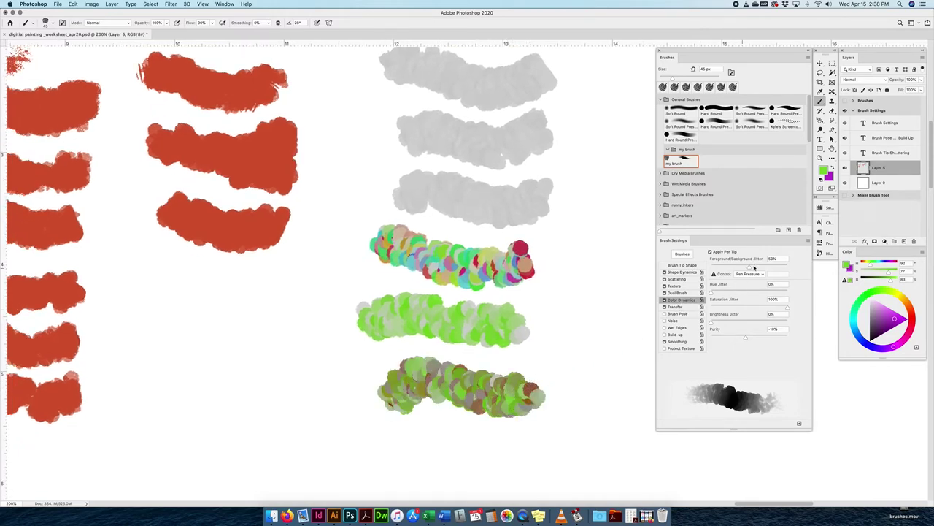
{"action": "left_click_drag", "start_coordinate": [748, 267], "coordinate": [790, 264]}
{"action": "mouse_move", "coordinate": [380, 438]}
{"action": "left_mouse_down"}
{"action": "mouse_move", "coordinate": [512, 456]}
{"action": "mouse_move", "coordinate": [547, 446]}
{"action": "left_mouse_up"}
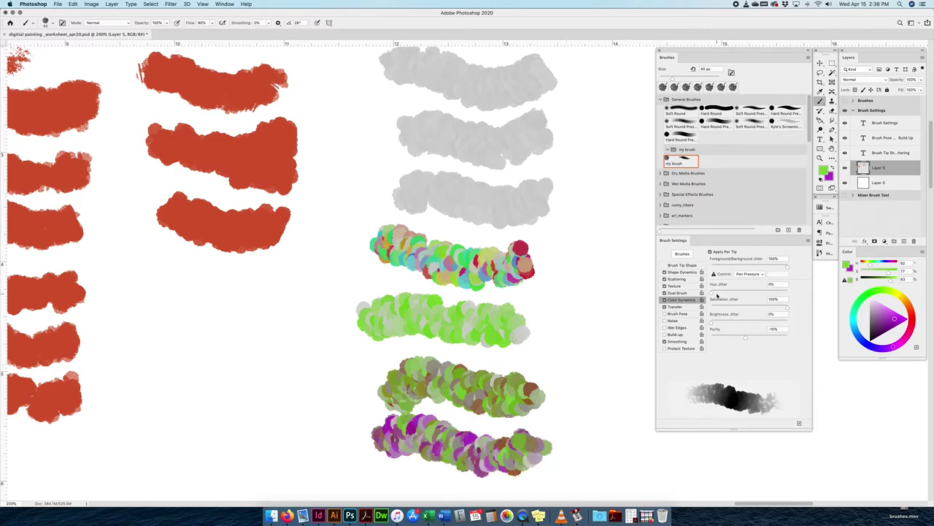
- Paint a stroke with a moderate Hue Jitter below the purple-green one, and another beneath it with Hue Jitter at 100%
{"action": "scroll", "coordinate": [526, 273], "scroll_direction": "down", "scroll_amount": 5}
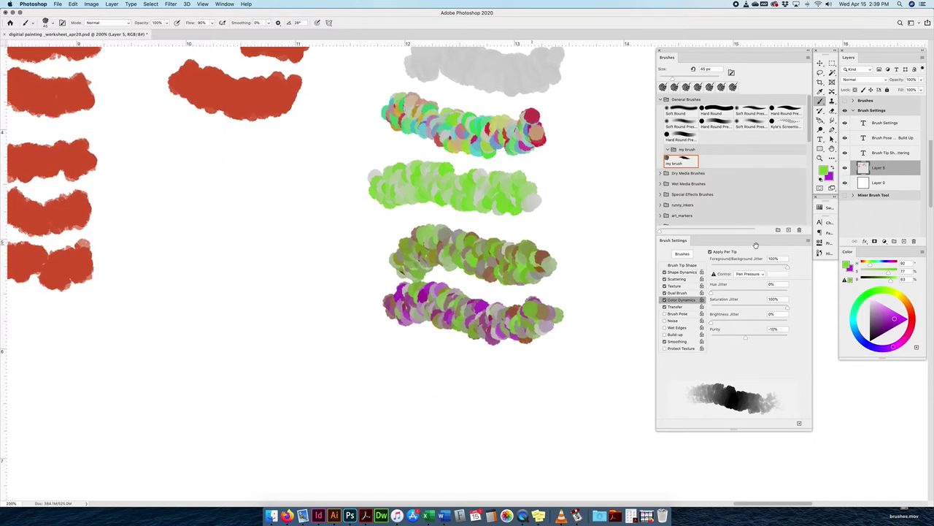
{"action": "left_click_drag", "start_coordinate": [714, 293], "coordinate": [747, 292]}
{"action": "mouse_move", "coordinate": [397, 369]}
{"action": "left_mouse_down"}
{"action": "mouse_move", "coordinate": [456, 388]}
{"action": "mouse_move", "coordinate": [527, 384]}
{"action": "left_mouse_up"}
{"action": "left_click_drag", "start_coordinate": [749, 292], "coordinate": [792, 288]}
{"action": "scroll", "coordinate": [404, 407], "scroll_direction": "down", "scroll_amount": 3}
{"action": "mouse_move", "coordinate": [396, 398]}
{"action": "left_mouse_down"}
{"action": "mouse_move", "coordinate": [482, 408]}
{"action": "mouse_move", "coordinate": [551, 400]}
{"action": "left_mouse_up"}
{"action": "scroll", "coordinate": [551, 400], "scroll_direction": "right", "scroll_amount": 1}
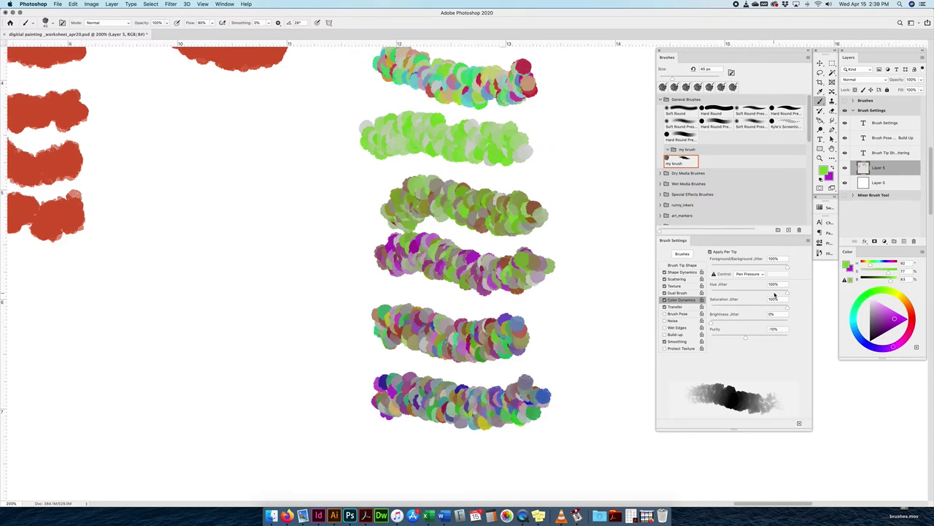
- Set Hue Jitter and Saturation Jitter to 0% and paint a short stroke at the end of the Colour Dynamics column
{"action": "left_click_drag", "start_coordinate": [741, 291], "coordinate": [708, 289]}
{"action": "left_click_drag", "start_coordinate": [427, 446], "coordinate": [423, 459]}
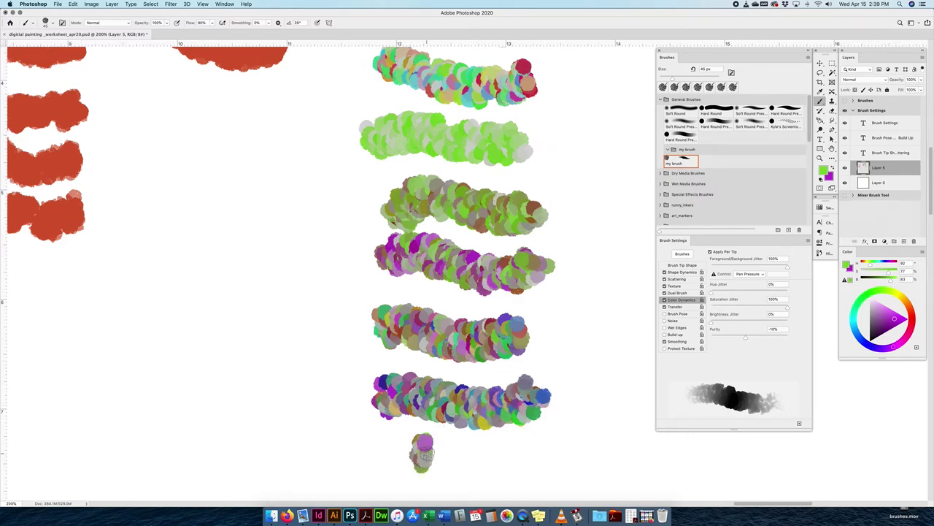
{"action": "key", "text": "super+z"}
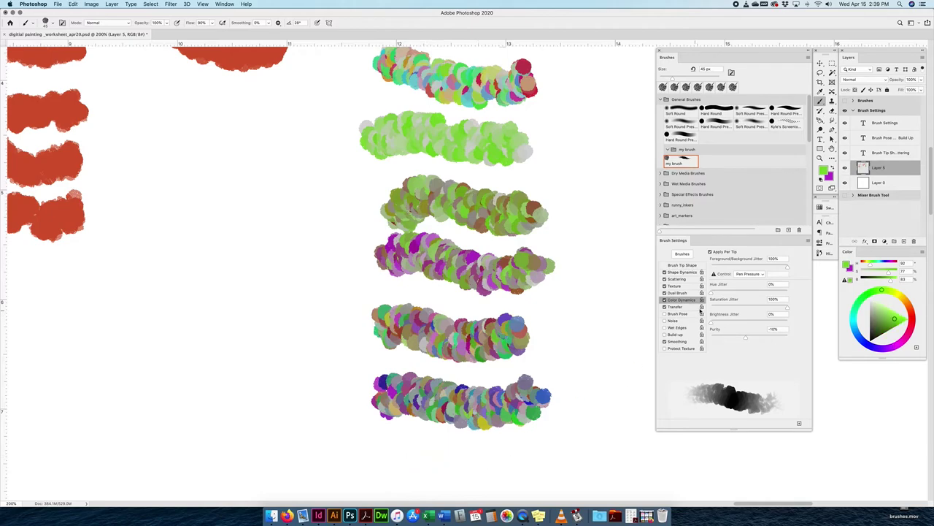
{"action": "left_click_drag", "start_coordinate": [786, 309], "coordinate": [701, 300]}
{"action": "left_click_drag", "start_coordinate": [408, 457], "coordinate": [499, 459]}
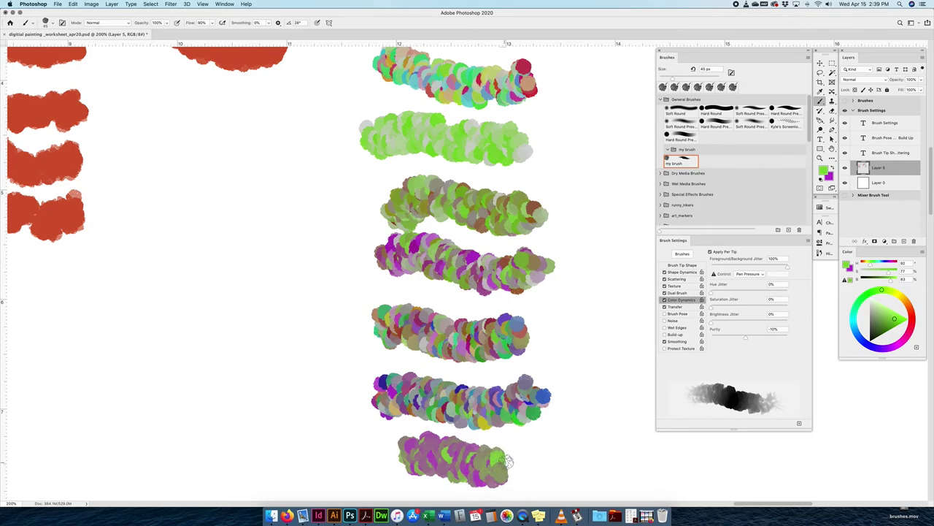
- Set Saturation Jitter to 97% and paint another short stroke directly below the last one
{"action": "scroll", "coordinate": [505, 461], "scroll_direction": "down", "scroll_amount": 5}
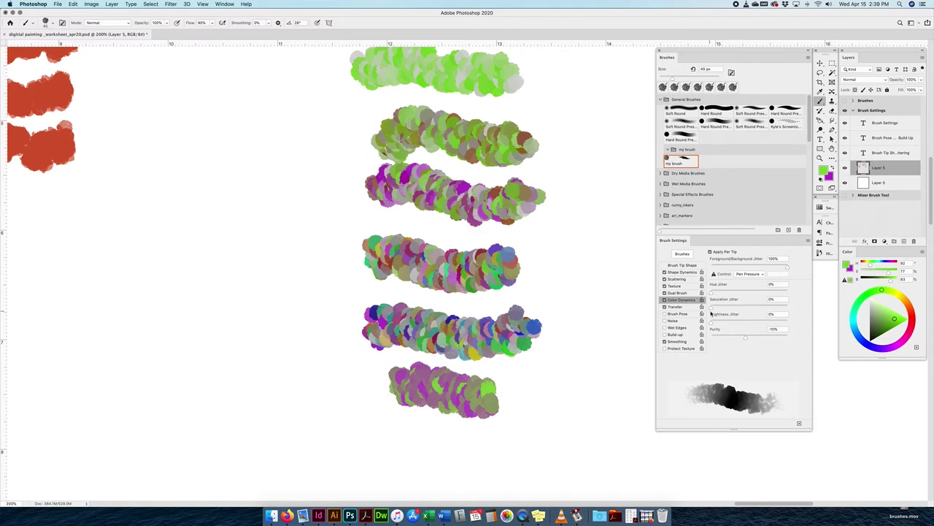
{"action": "left_click_drag", "start_coordinate": [719, 307], "coordinate": [784, 307]}
{"action": "left_click_drag", "start_coordinate": [412, 439], "coordinate": [517, 436]}
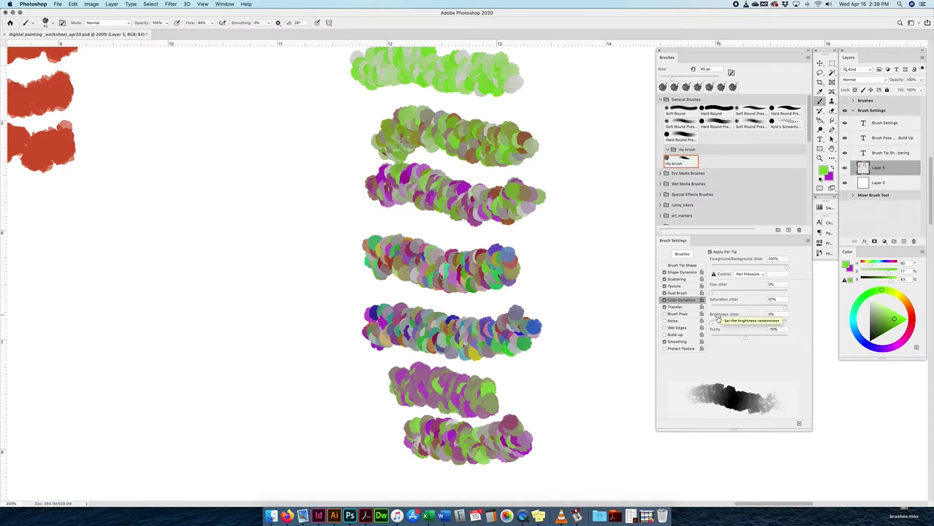
- Set Brightness Jitter to 94% and paint a vertical stroke between the Colour Dynamics and Transfer columns
{"action": "left_click_drag", "start_coordinate": [713, 322], "coordinate": [776, 322]}
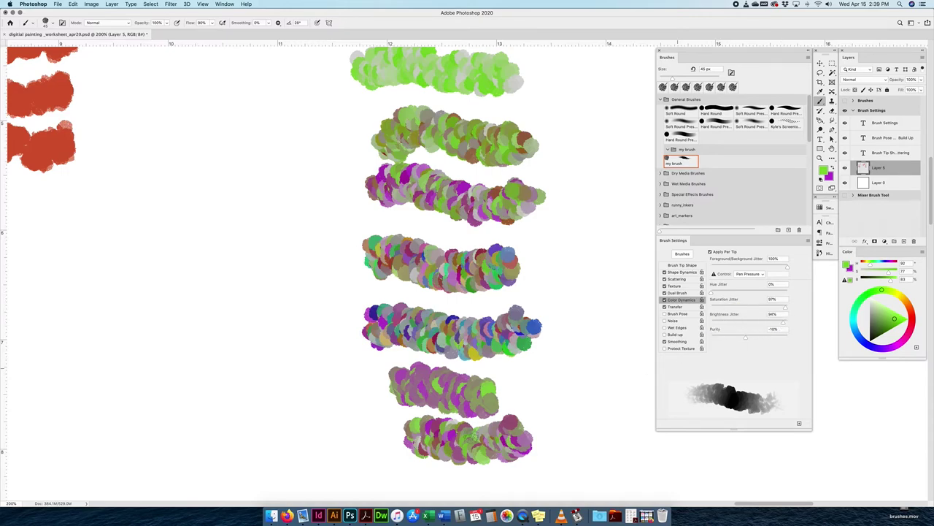
{"action": "scroll", "coordinate": [458, 418], "scroll_direction": "down", "scroll_amount": 1}
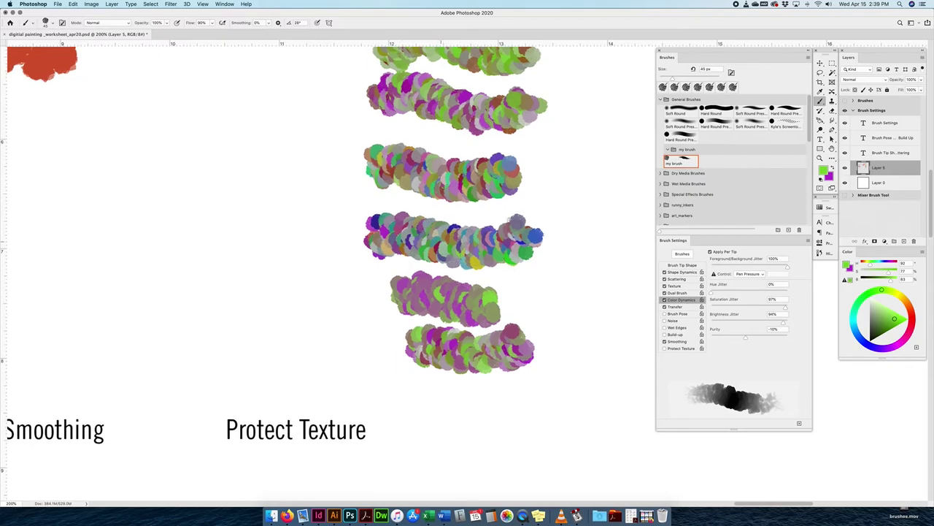
{"action": "scroll", "coordinate": [445, 365], "scroll_direction": "right", "scroll_amount": 3}
{"action": "scroll", "coordinate": [445, 365], "scroll_direction": "up", "scroll_amount": 2}
{"action": "scroll", "coordinate": [432, 298], "scroll_direction": "up", "scroll_amount": 10}
{"action": "scroll", "coordinate": [431, 298], "scroll_direction": "right", "scroll_amount": 1}
{"action": "mouse_move", "coordinate": [446, 142]}
{"action": "left_mouse_down"}
{"action": "mouse_move", "coordinate": [465, 140]}
{"action": "mouse_move", "coordinate": [469, 288]}
{"action": "left_mouse_up"}
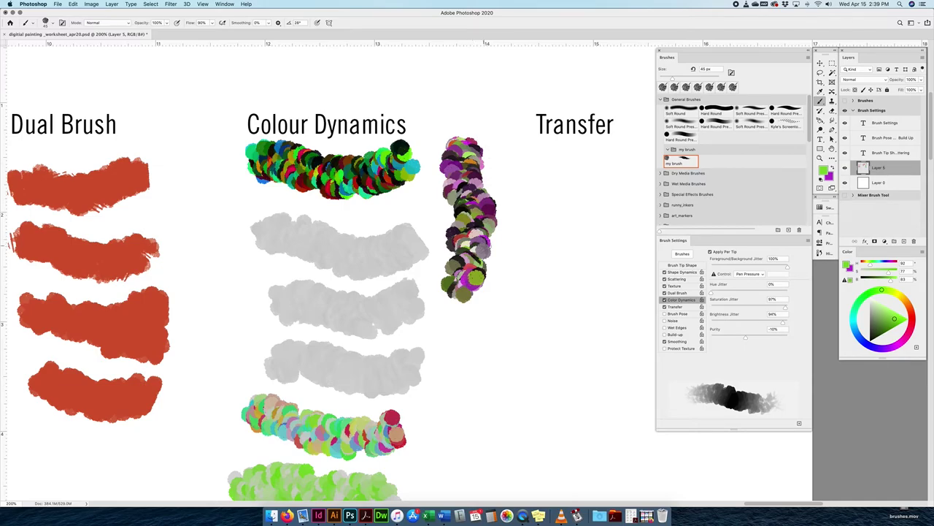
- Paint a vertical stroke with Purity at +76% below the previous one, and another beside it with Purity at -100%
{"action": "left_click_drag", "start_coordinate": [746, 338], "coordinate": [779, 336]}
{"action": "left_click_drag", "start_coordinate": [460, 315], "coordinate": [465, 413]}
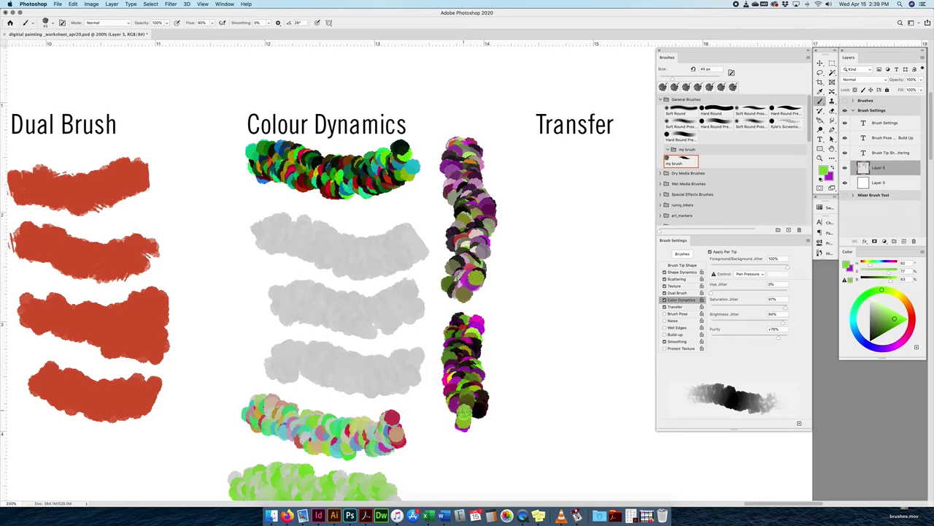
{"action": "left_click_drag", "start_coordinate": [772, 335], "coordinate": [693, 336]}
{"action": "scroll", "coordinate": [513, 383], "scroll_direction": "down", "scroll_amount": 3}
{"action": "left_click_drag", "start_coordinate": [501, 269], "coordinate": [504, 376]}
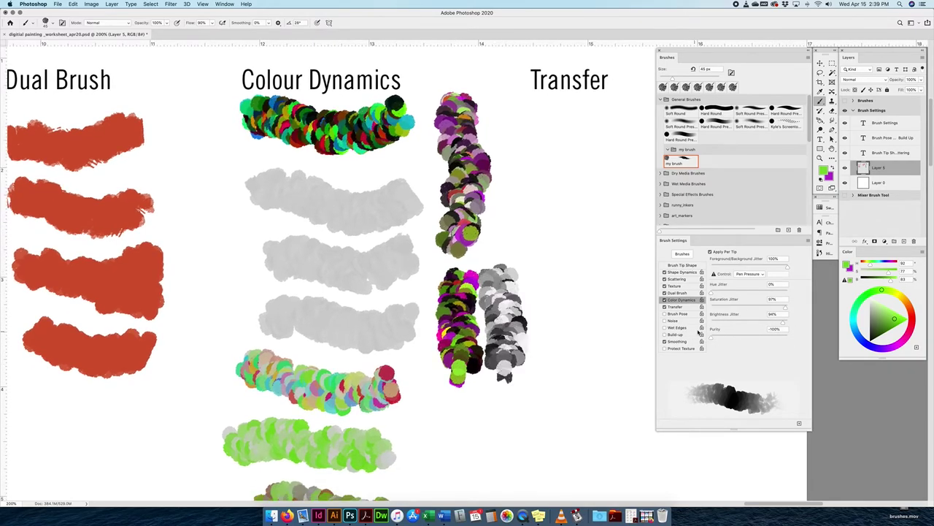
- Raise the Purity, turn off Color Dynamics and open the brush's Transfer settings
{"action": "left_click_drag", "start_coordinate": [709, 339], "coordinate": [749, 337]}
{"action": "left_click", "coordinate": [678, 308]}
{"action": "left_click_drag", "start_coordinate": [527, 179], "coordinate": [428, 219]}
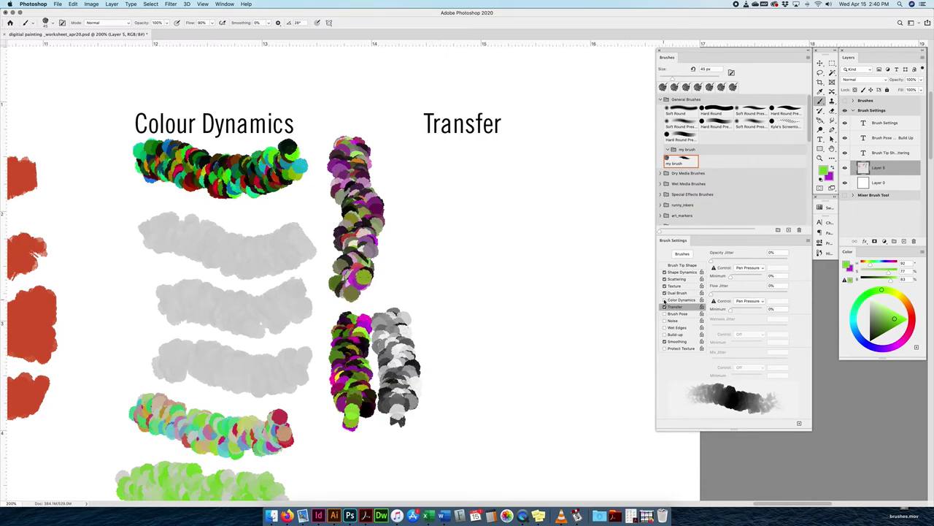
- Paint two short green strokes under the Transfer heading, one with Opacity Jitter at 0% and one below it at 100%
{"action": "left_click_drag", "start_coordinate": [456, 164], "coordinate": [472, 223]}
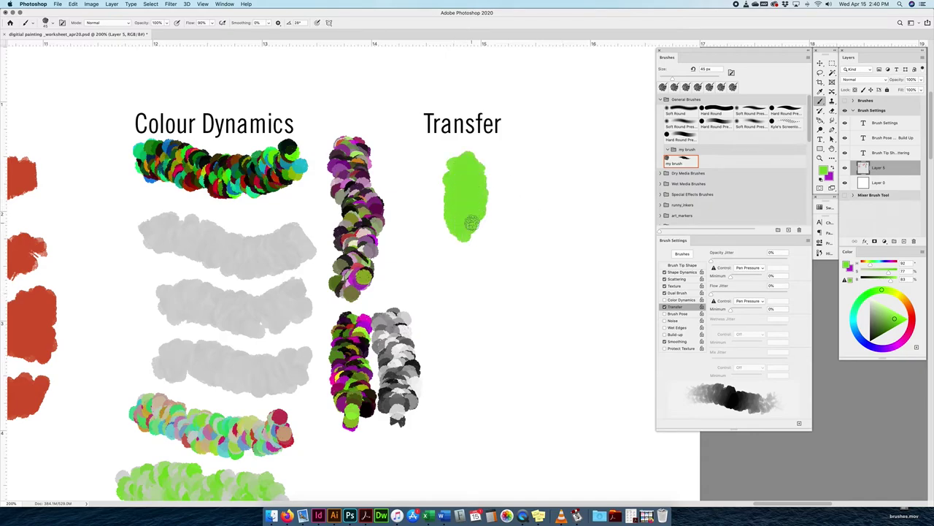
{"action": "key", "text": "super+z"}
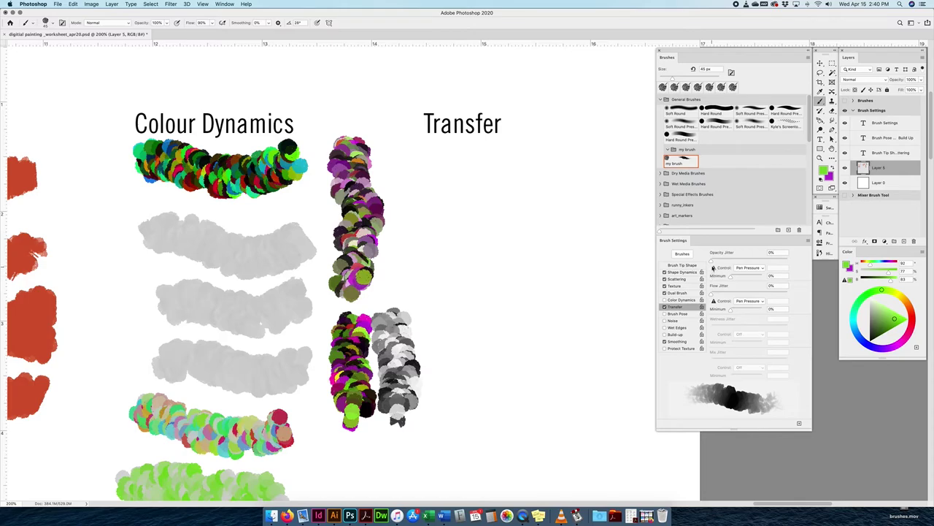
{"action": "mouse_move", "coordinate": [722, 260]}
{"action": "left_mouse_down"}
{"action": "mouse_move", "coordinate": [762, 255]}
{"action": "mouse_move", "coordinate": [718, 259]}
{"action": "left_mouse_up"}
{"action": "left_click_drag", "start_coordinate": [431, 170], "coordinate": [511, 168]}
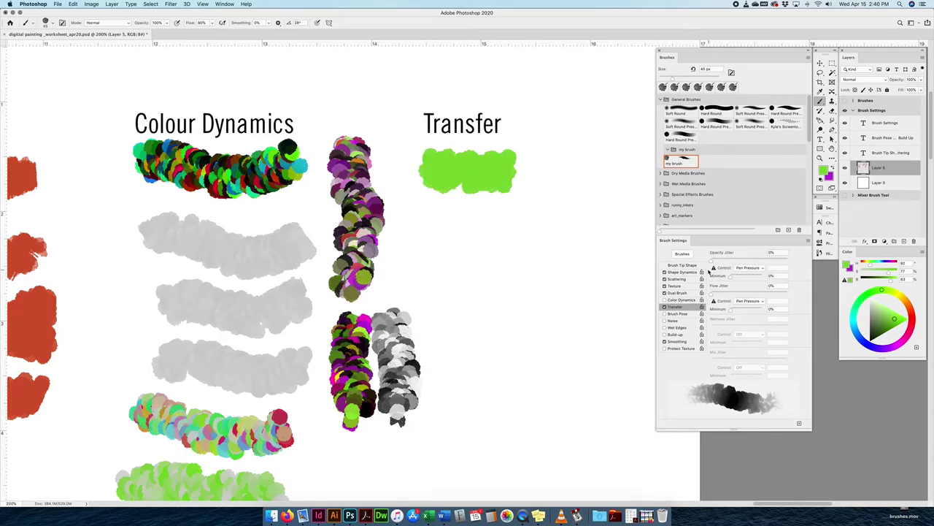
{"action": "left_click_drag", "start_coordinate": [712, 262], "coordinate": [795, 250]}
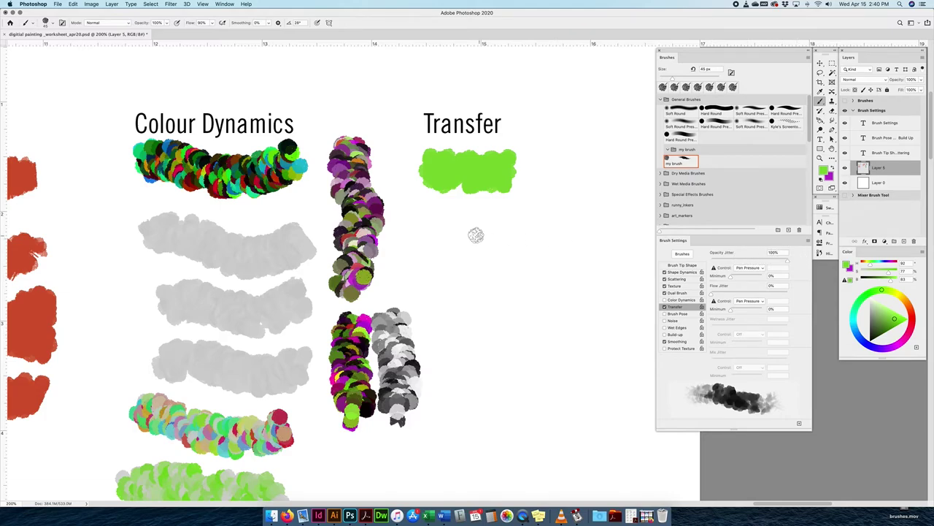
{"action": "left_click_drag", "start_coordinate": [432, 233], "coordinate": [518, 235]}
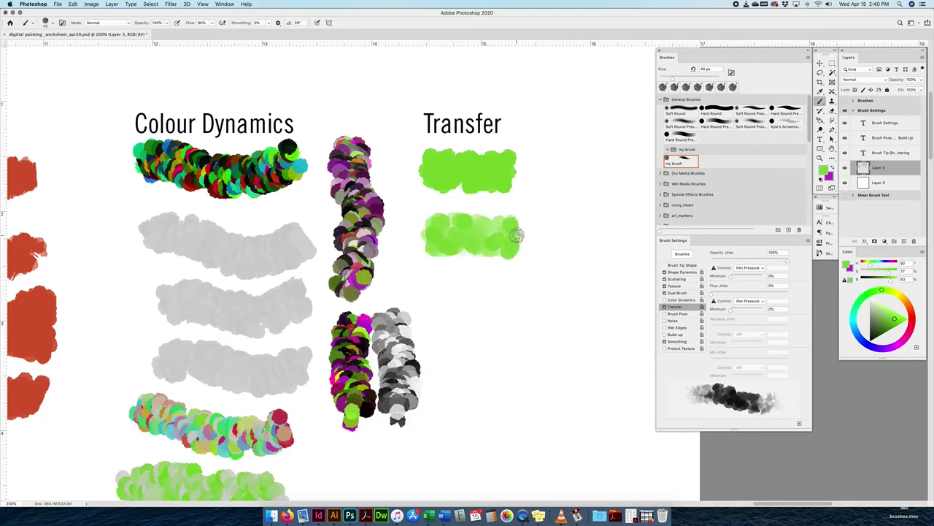
- Turn off the Opacity Jitter's pen pressure control and paint a third green stroke under Transfer
{"action": "left_click", "coordinate": [747, 269]}
{"action": "left_click", "coordinate": [742, 259]}
{"action": "left_click_drag", "start_coordinate": [436, 278], "coordinate": [523, 295]}
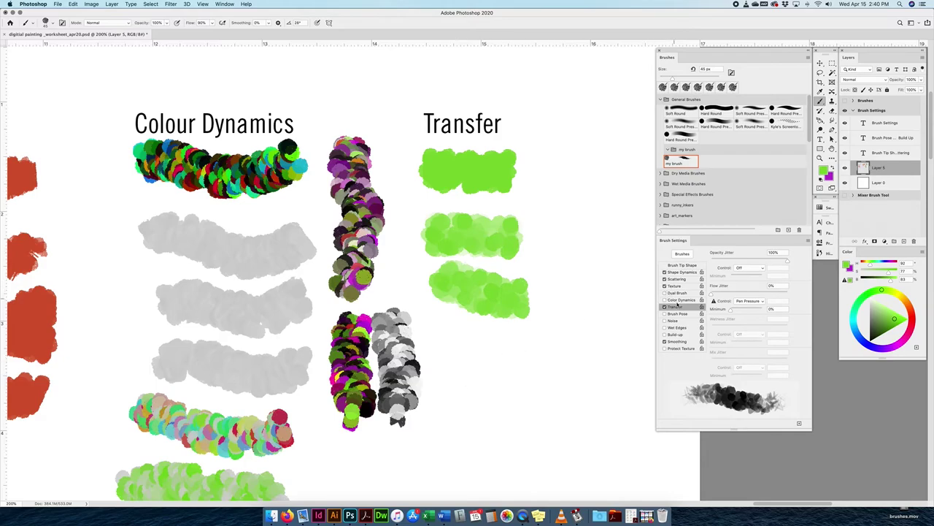
- Toggle Texture, Scattering, Shape Dynamics and Dual Brush off and back on to compare the brush stroke preview
{"action": "left_click", "coordinate": [665, 287]}
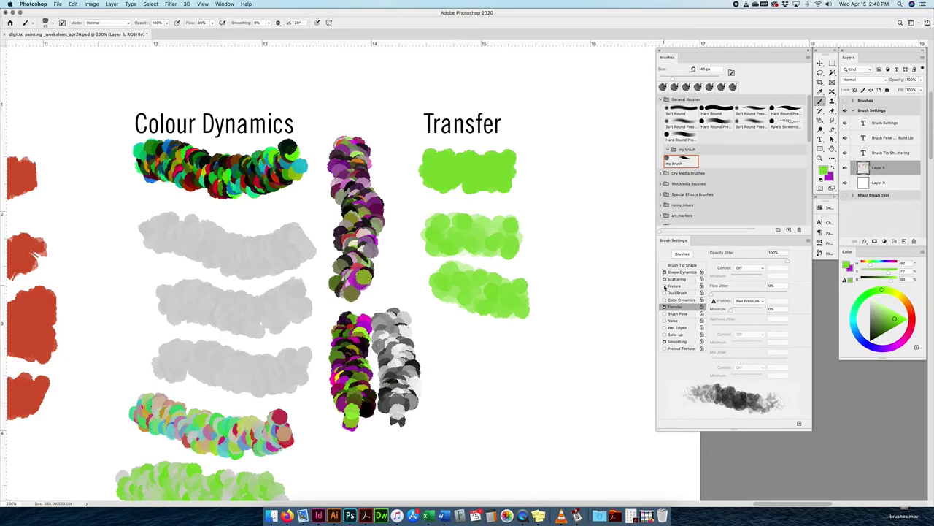
{"action": "left_click", "coordinate": [665, 287]}
{"action": "left_click", "coordinate": [664, 286]}
{"action": "left_click", "coordinate": [664, 279]}
{"action": "left_click", "coordinate": [665, 272]}
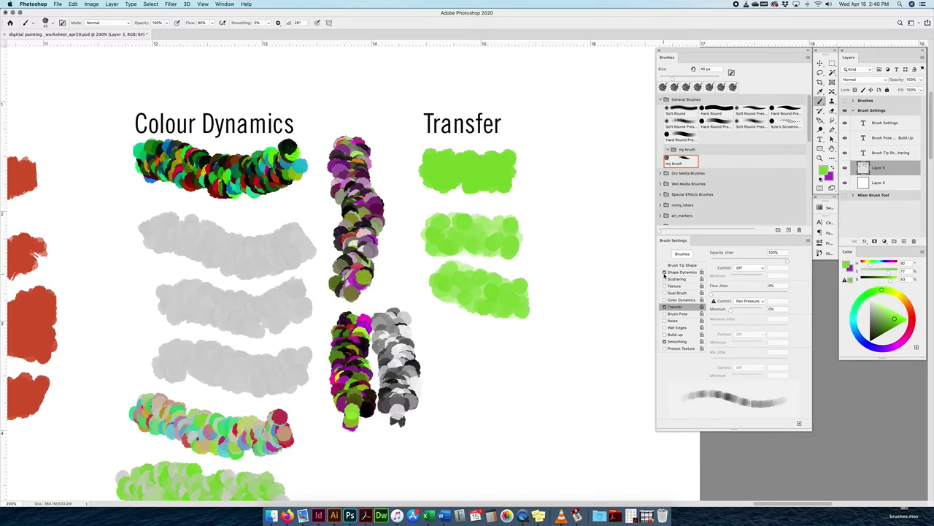
{"action": "left_click", "coordinate": [665, 280]}
{"action": "left_click", "coordinate": [665, 286]}
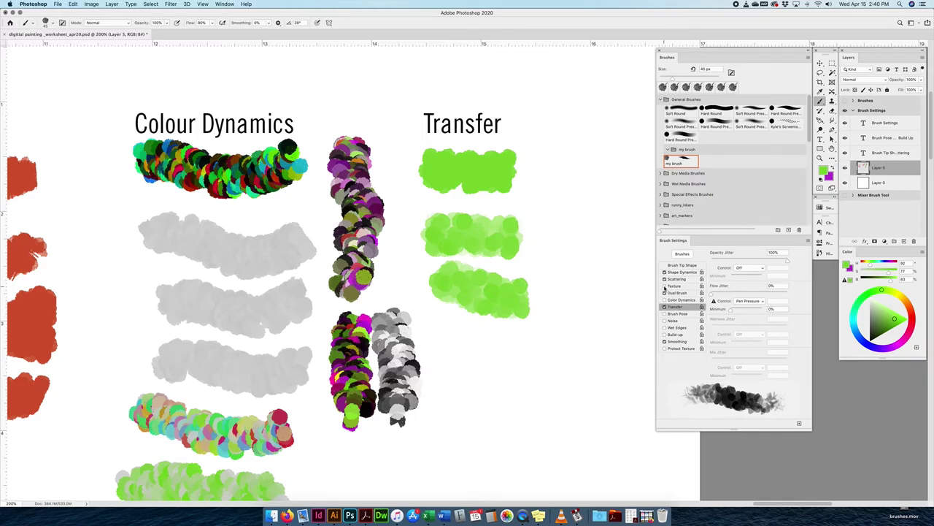
{"action": "left_click", "coordinate": [665, 286]}
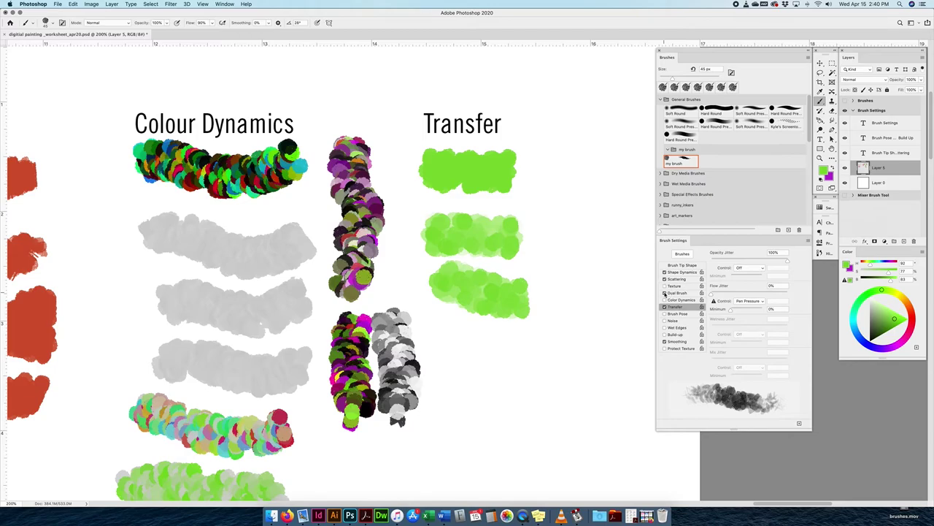
{"action": "left_click", "coordinate": [665, 286]}
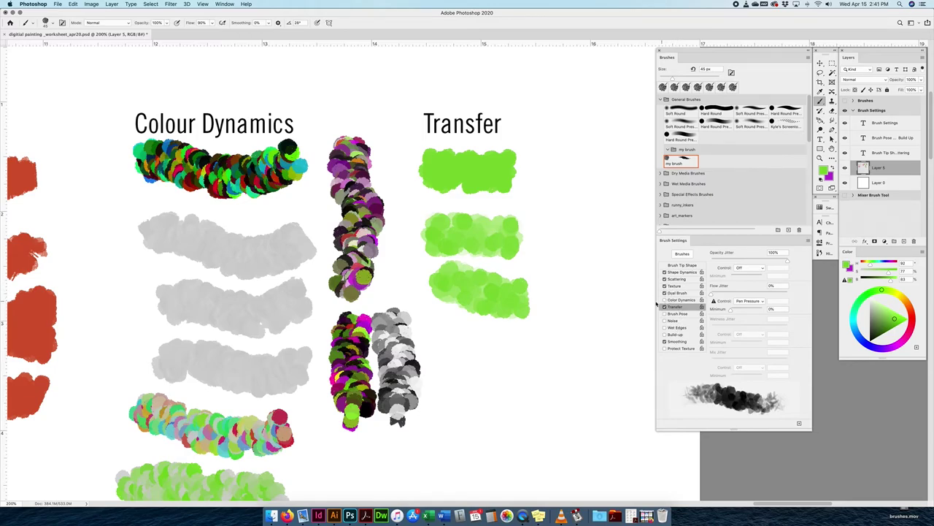
- Paint a small green test mark below the third Transfer stroke with Opacity Jitter at 100%
{"action": "scroll", "coordinate": [467, 197], "scroll_direction": "down", "scroll_amount": 5}
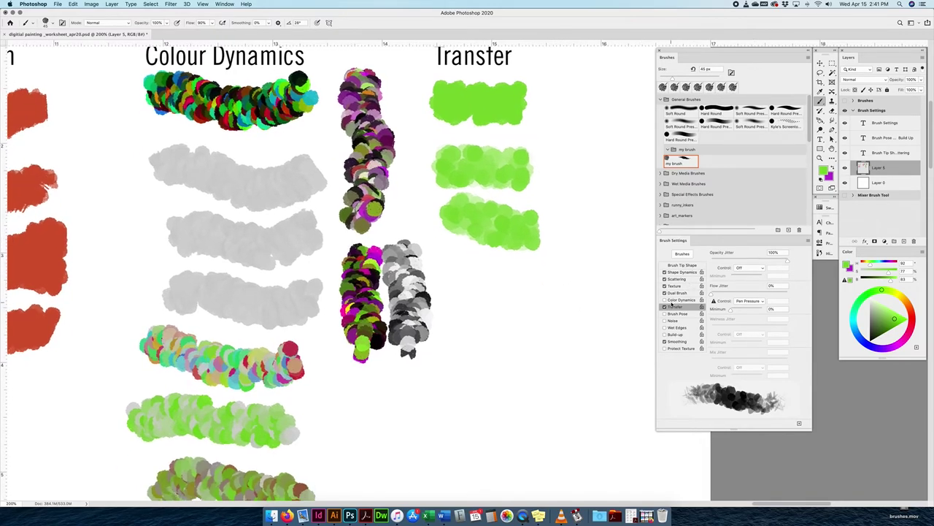
{"action": "left_click_drag", "start_coordinate": [460, 265], "coordinate": [485, 281]}
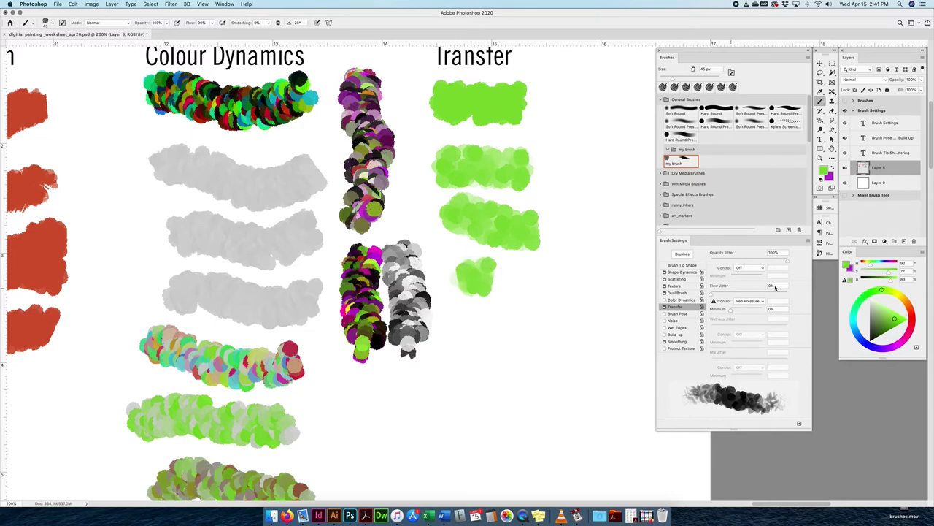
- Undo the green test mark and paint a new stroke there with Opacity Jitter at 47% and Flow Jitter at 43%
{"action": "key", "text": "super+z"}
{"action": "left_click_drag", "start_coordinate": [769, 259], "coordinate": [748, 259]}
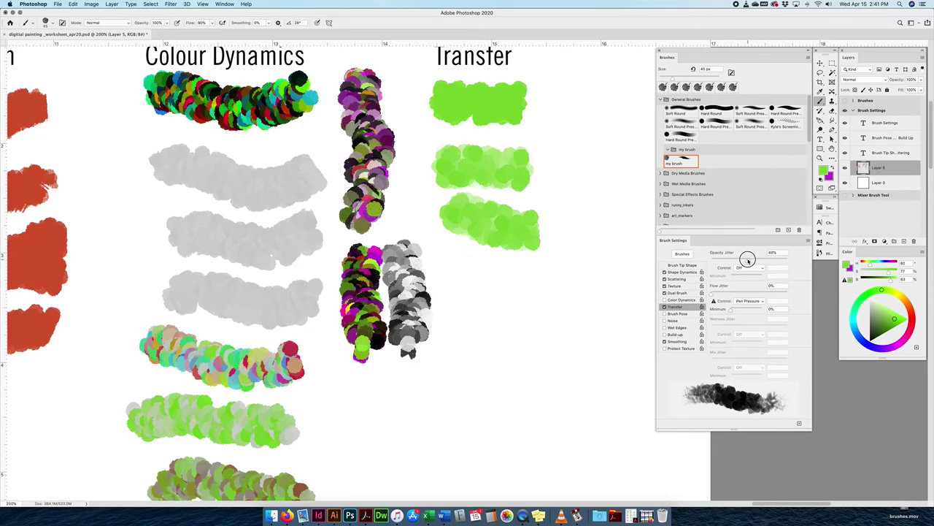
{"action": "left_click_drag", "start_coordinate": [712, 292], "coordinate": [745, 292]}
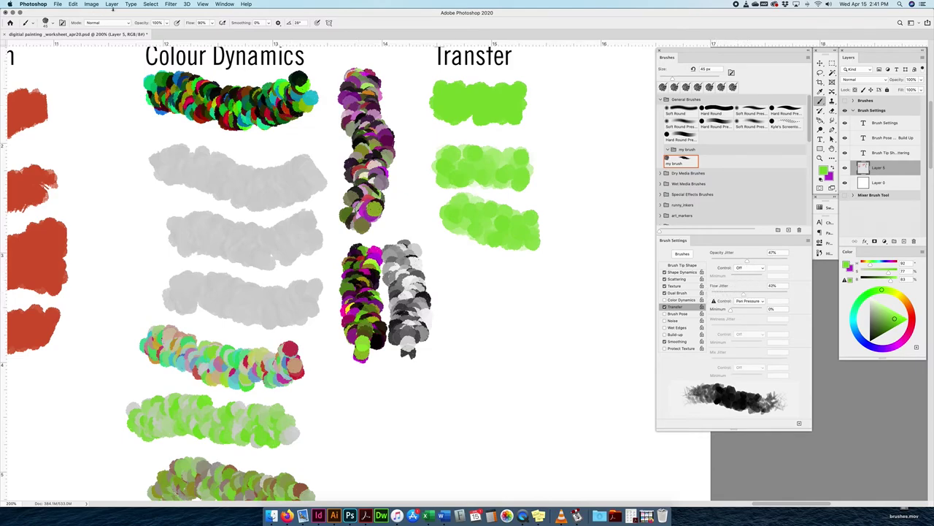
{"action": "mouse_move", "coordinate": [467, 288]}
{"action": "left_mouse_down"}
{"action": "mouse_move", "coordinate": [480, 277]}
{"action": "mouse_move", "coordinate": [525, 294]}
{"action": "mouse_move", "coordinate": [544, 285]}
{"action": "left_mouse_up"}
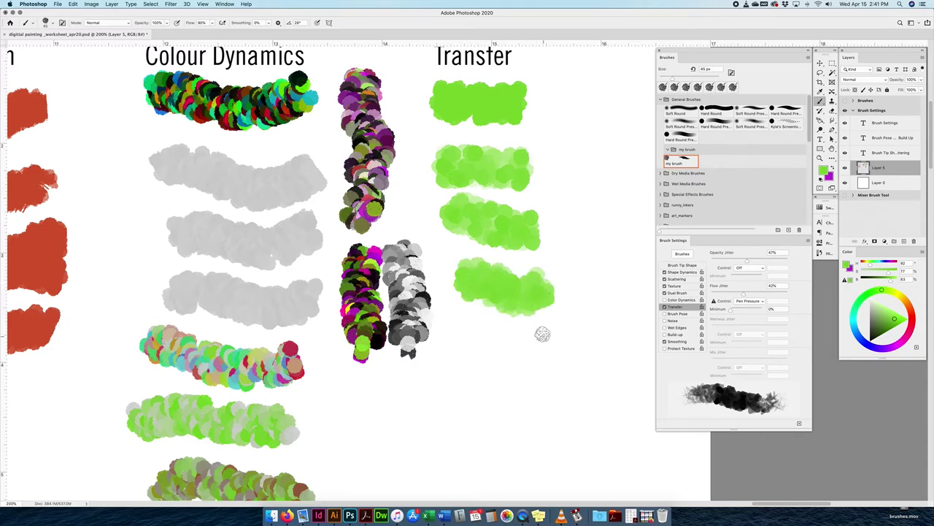
- Set Flow Jitter to 11% and paint two more green strokes one below the other in the Transfer column
{"action": "left_click_drag", "start_coordinate": [733, 292], "coordinate": [720, 292]}
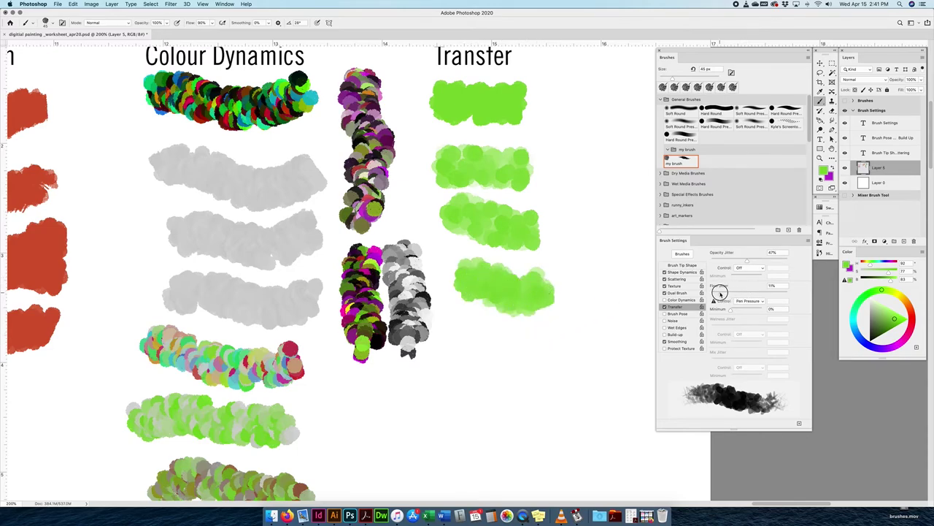
{"action": "left_click_drag", "start_coordinate": [443, 355], "coordinate": [555, 354]}
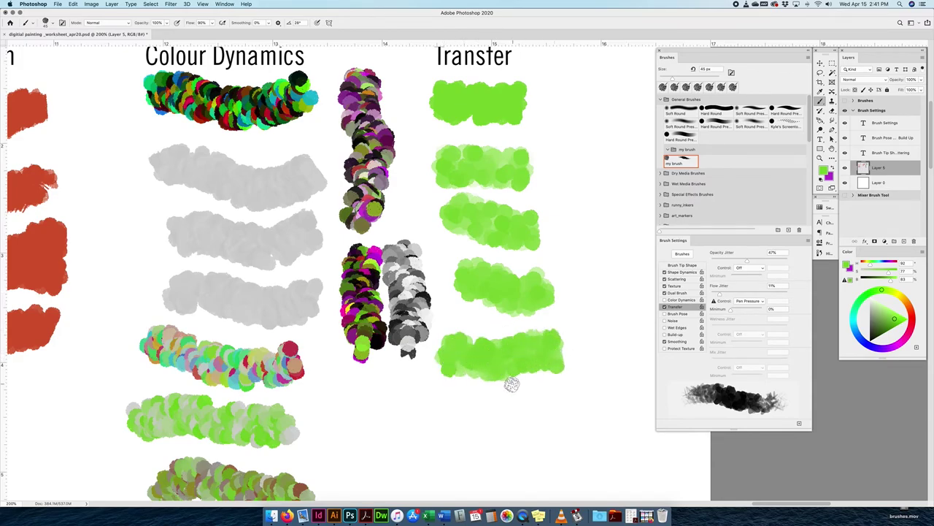
{"action": "scroll", "coordinate": [462, 385], "scroll_direction": "down", "scroll_amount": 3}
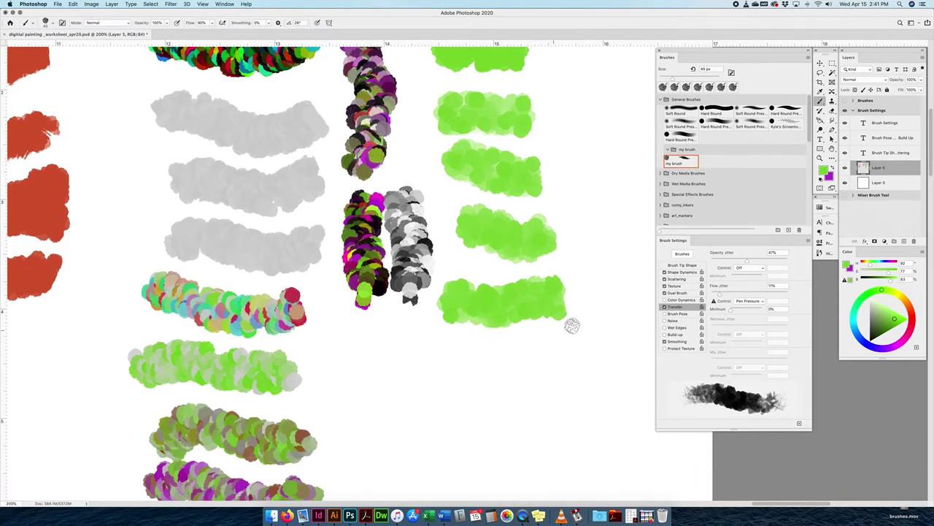
{"action": "mouse_move", "coordinate": [463, 355]}
{"action": "left_mouse_down"}
{"action": "mouse_move", "coordinate": [503, 358]}
{"action": "mouse_move", "coordinate": [535, 347]}
{"action": "left_mouse_up"}
- Set Flow Jitter to 84% and build up a large solid green patch with overlapping strokes below the Transfer samples
{"action": "left_click_drag", "start_coordinate": [741, 294], "coordinate": [775, 293]}
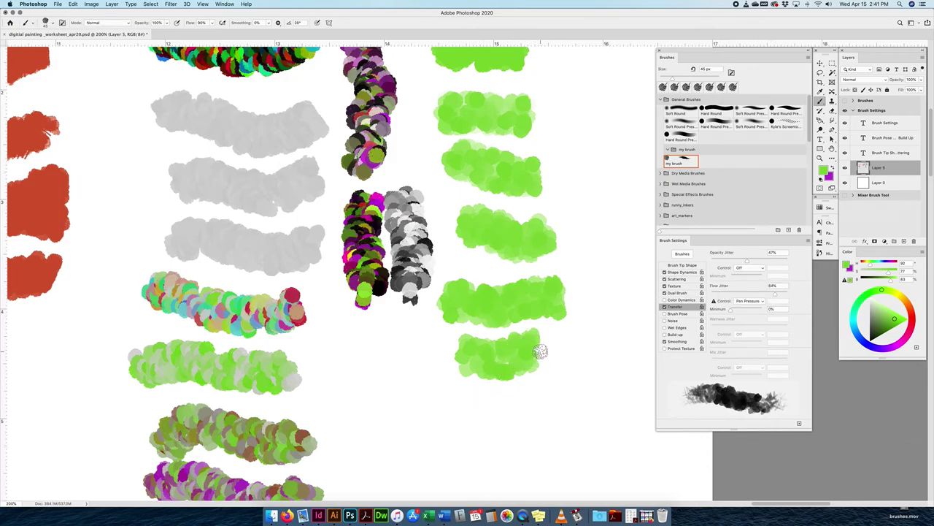
{"action": "mouse_move", "coordinate": [471, 385]}
{"action": "left_mouse_down"}
{"action": "mouse_move", "coordinate": [565, 392]}
{"action": "mouse_move", "coordinate": [456, 395]}
{"action": "mouse_move", "coordinate": [531, 394]}
{"action": "left_mouse_up"}
{"action": "mouse_move", "coordinate": [569, 398]}
{"action": "left_mouse_down"}
{"action": "mouse_move", "coordinate": [448, 392]}
{"action": "mouse_move", "coordinate": [549, 393]}
{"action": "mouse_move", "coordinate": [561, 402]}
{"action": "mouse_move", "coordinate": [519, 393]}
{"action": "mouse_move", "coordinate": [448, 402]}
{"action": "left_mouse_up"}
{"action": "left_click", "coordinate": [504, 438]}
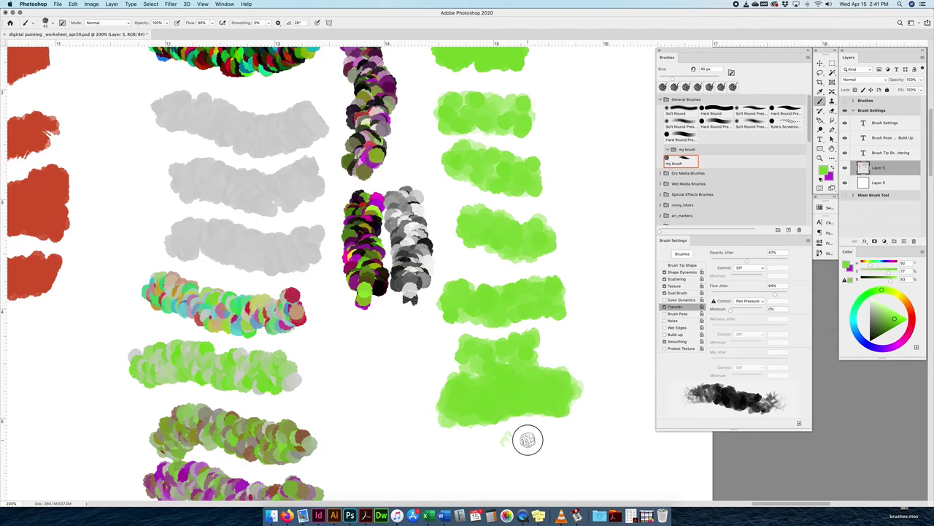
{"action": "mouse_move", "coordinate": [533, 440]}
{"action": "left_mouse_down"}
{"action": "mouse_move", "coordinate": [492, 444]}
{"action": "mouse_move", "coordinate": [536, 440]}
{"action": "mouse_move", "coordinate": [482, 438]}
{"action": "mouse_move", "coordinate": [530, 427]}
{"action": "mouse_move", "coordinate": [536, 437]}
{"action": "mouse_move", "coordinate": [497, 430]}
{"action": "mouse_move", "coordinate": [489, 439]}
{"action": "mouse_move", "coordinate": [516, 444]}
{"action": "mouse_move", "coordinate": [554, 422]}
{"action": "mouse_move", "coordinate": [546, 432]}
{"action": "mouse_move", "coordinate": [509, 422]}
{"action": "mouse_move", "coordinate": [500, 435]}
{"action": "mouse_move", "coordinate": [538, 420]}
{"action": "left_mouse_up"}
- Paint two green strokes below the large patch, one with Flow Jitter at 0% and one with it at 100%
{"action": "scroll", "coordinate": [555, 409], "scroll_direction": "down", "scroll_amount": 5}
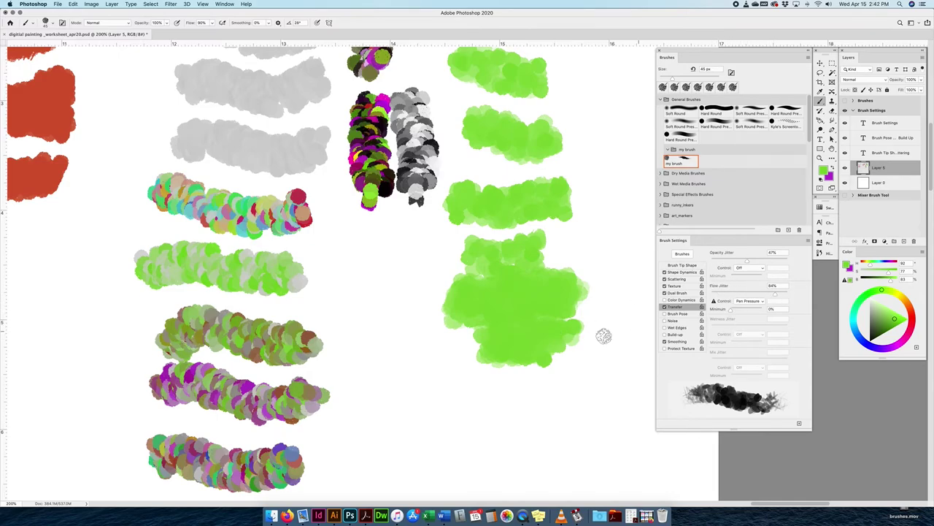
{"action": "left_click_drag", "start_coordinate": [773, 293], "coordinate": [731, 293]}
{"action": "left_click_drag", "start_coordinate": [465, 392], "coordinate": [548, 394]}
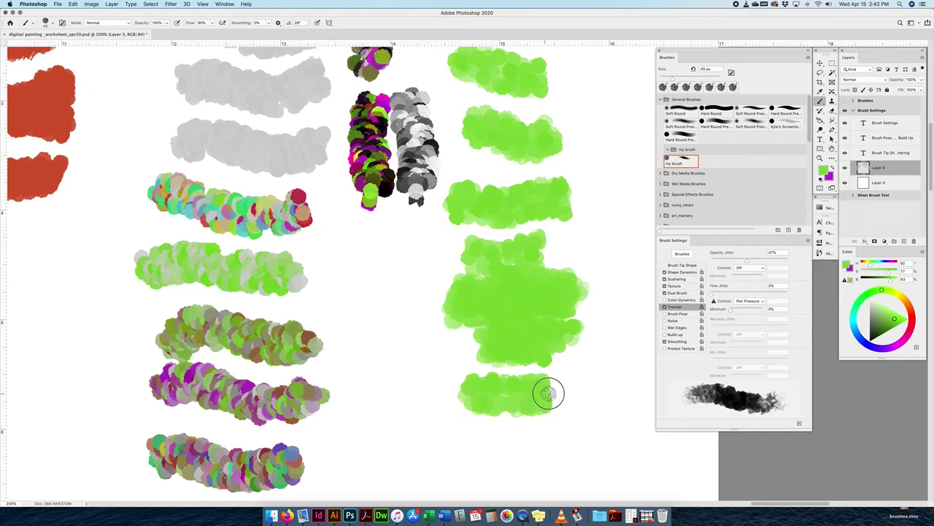
{"action": "left_click_drag", "start_coordinate": [730, 293], "coordinate": [796, 290]}
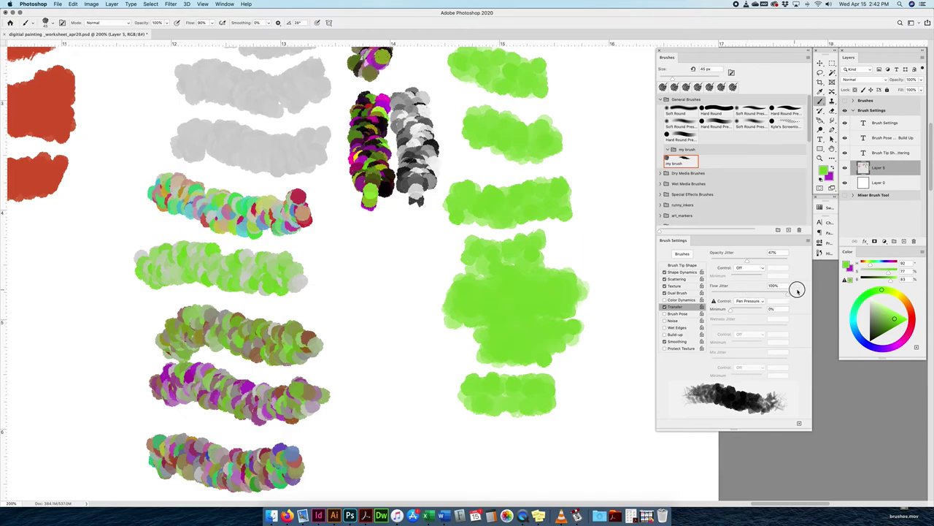
{"action": "left_click_drag", "start_coordinate": [452, 440], "coordinate": [573, 438]}
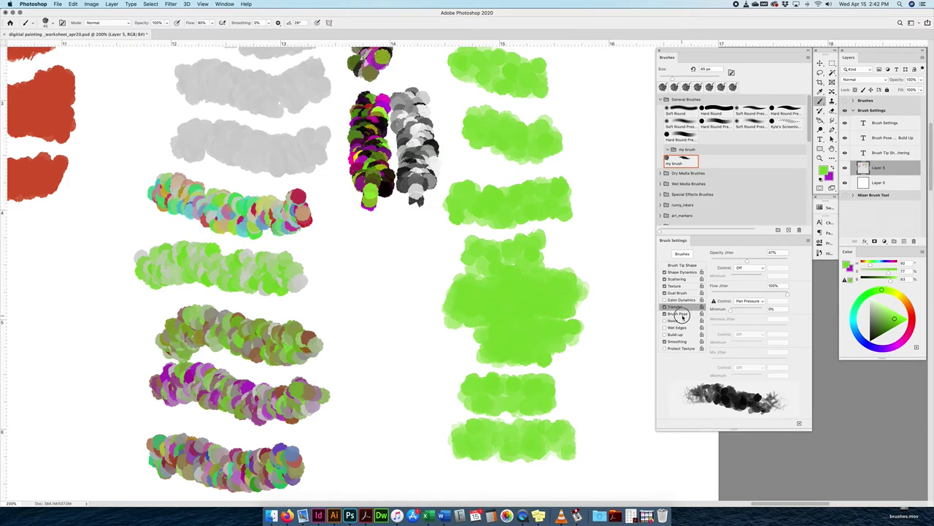
- Turn on Brush Pose for the brush and flatten its round tip into an ellipse with an angle of 43°
{"action": "left_click", "coordinate": [681, 313]}
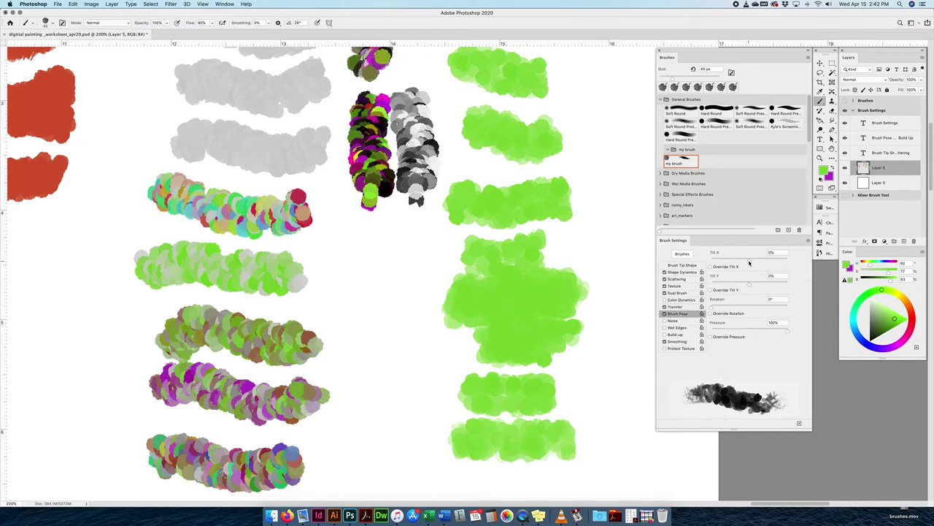
{"action": "scroll", "coordinate": [530, 261], "scroll_direction": "up", "scroll_amount": 5}
{"action": "scroll", "coordinate": [530, 261], "scroll_direction": "right", "scroll_amount": 5}
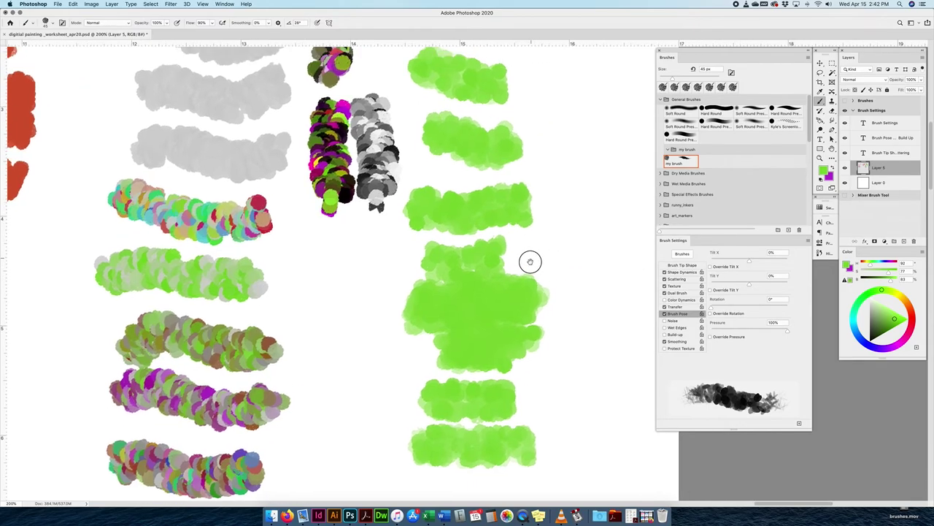
{"action": "scroll", "coordinate": [649, 285], "scroll_direction": "up", "scroll_amount": 1}
{"action": "scroll", "coordinate": [649, 285], "scroll_direction": "right", "scroll_amount": 1}
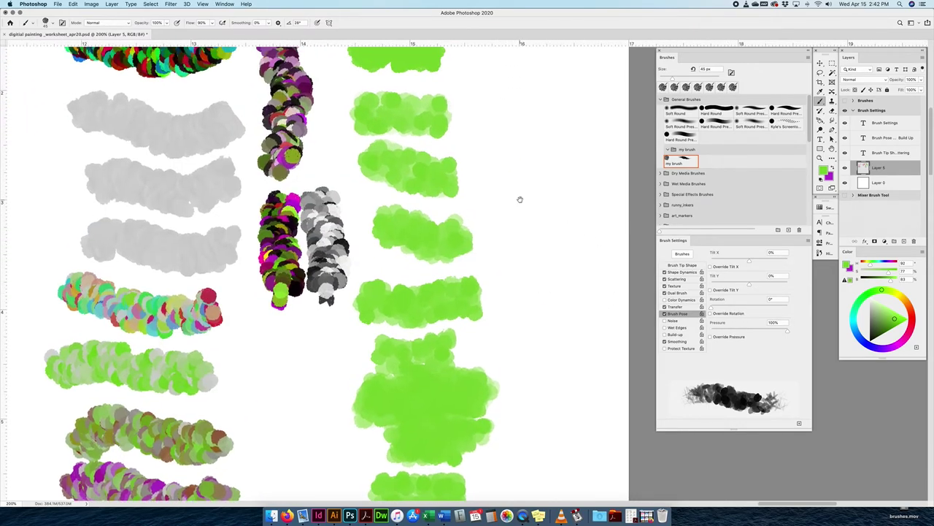
{"action": "scroll", "coordinate": [520, 200], "scroll_direction": "up", "scroll_amount": 2}
{"action": "scroll", "coordinate": [504, 246], "scroll_direction": "left", "scroll_amount": 15}
{"action": "scroll", "coordinate": [504, 246], "scroll_direction": "down", "scroll_amount": 10}
{"action": "scroll", "coordinate": [481, 183], "scroll_direction": "left", "scroll_amount": 20}
{"action": "scroll", "coordinate": [481, 182], "scroll_direction": "down", "scroll_amount": 3}
{"action": "scroll", "coordinate": [305, 340], "scroll_direction": "up", "scroll_amount": 2}
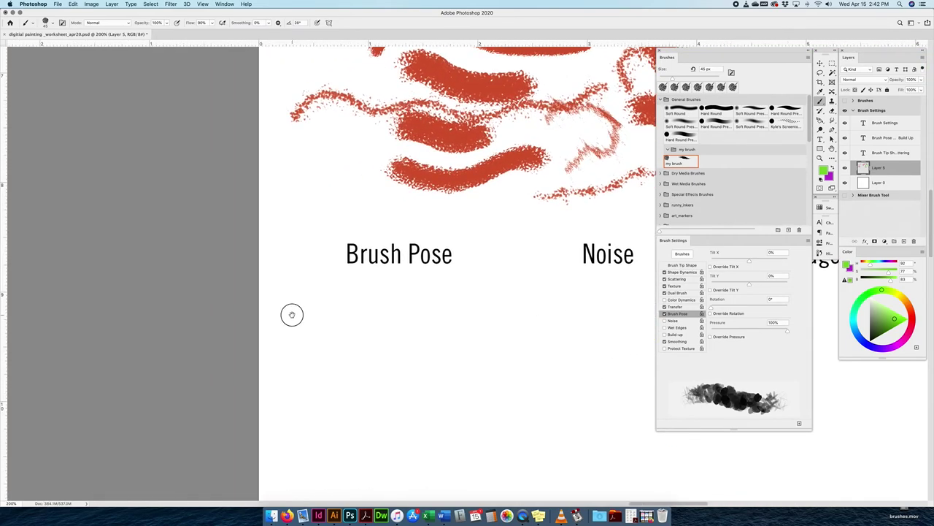
{"action": "scroll", "coordinate": [292, 314], "scroll_direction": "down", "scroll_amount": 4}
{"action": "scroll", "coordinate": [260, 235], "scroll_direction": "right", "scroll_amount": 2}
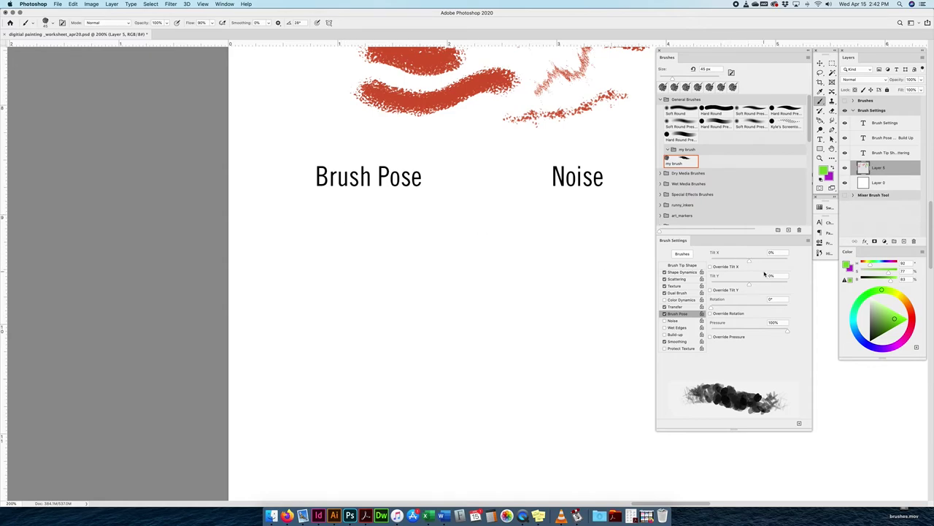
{"action": "left_click", "coordinate": [682, 265]}
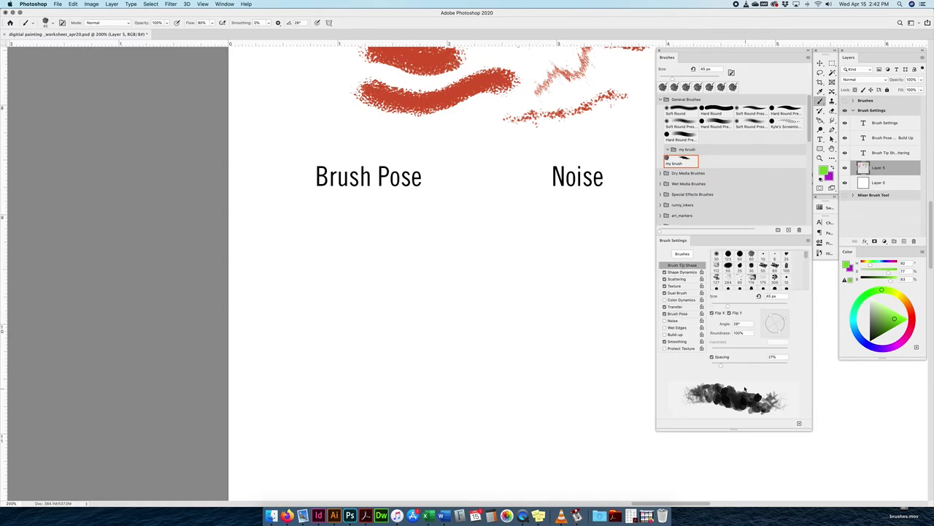
{"action": "left_click_drag", "start_coordinate": [779, 333], "coordinate": [784, 315]}
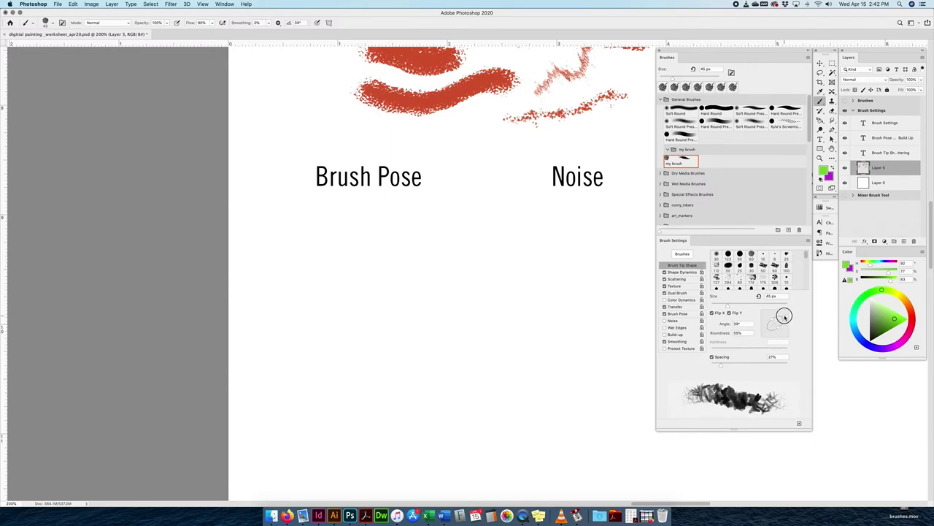
- Paint two green strokes under the Brush Pose heading, one with Tilt X at 0% and one with it at -100%
{"action": "left_click", "coordinate": [678, 313]}
{"action": "left_click_drag", "start_coordinate": [303, 218], "coordinate": [444, 219]}
{"action": "left_click_drag", "start_coordinate": [753, 261], "coordinate": [713, 260]}
{"action": "left_click_drag", "start_coordinate": [309, 267], "coordinate": [434, 271]}
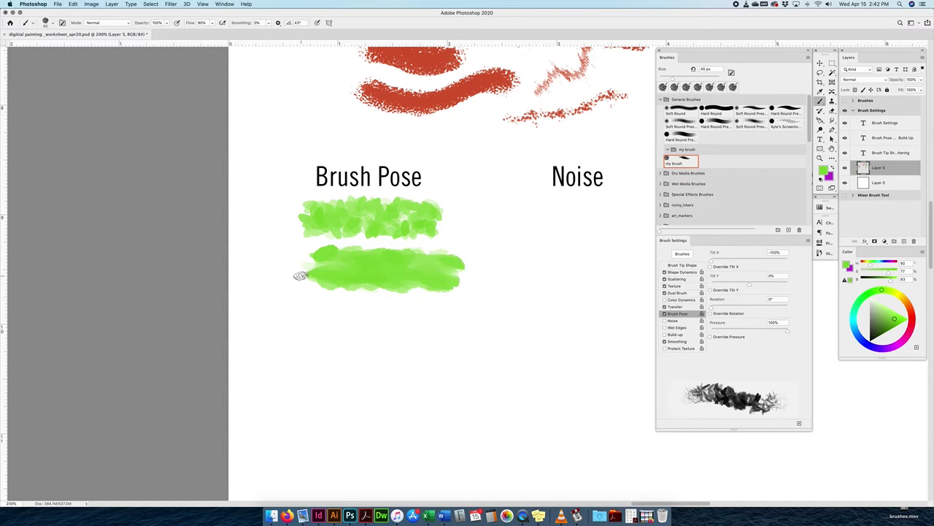
- Paint three more Brush Pose strokes, one with a high positive Tilt X, one at -4% and one at -100%
{"action": "left_click_drag", "start_coordinate": [711, 261], "coordinate": [782, 260]}
{"action": "left_click_drag", "start_coordinate": [301, 321], "coordinate": [474, 325]}
{"action": "left_click_drag", "start_coordinate": [792, 264], "coordinate": [748, 261]}
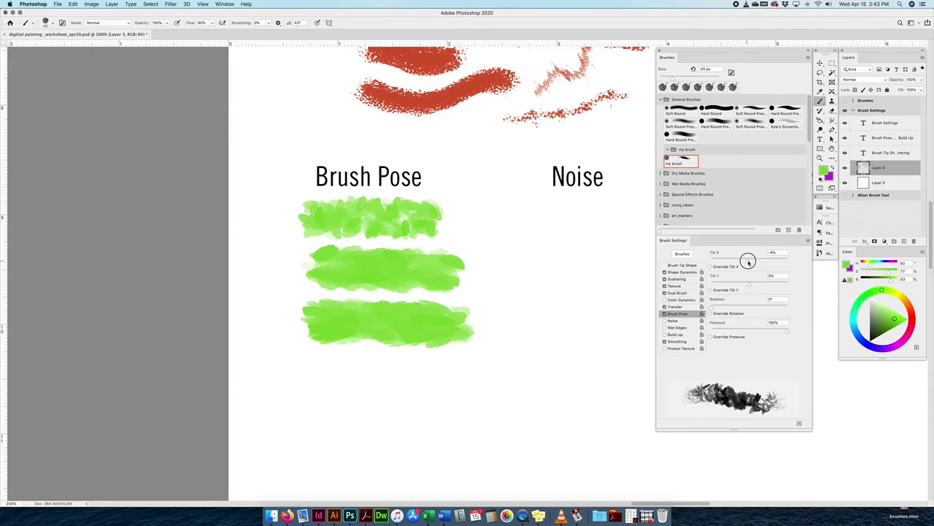
{"action": "left_click_drag", "start_coordinate": [314, 369], "coordinate": [471, 371]}
{"action": "scroll", "coordinate": [511, 350], "scroll_direction": "right", "scroll_amount": 1}
{"action": "left_click_drag", "start_coordinate": [305, 422], "coordinate": [474, 419]}
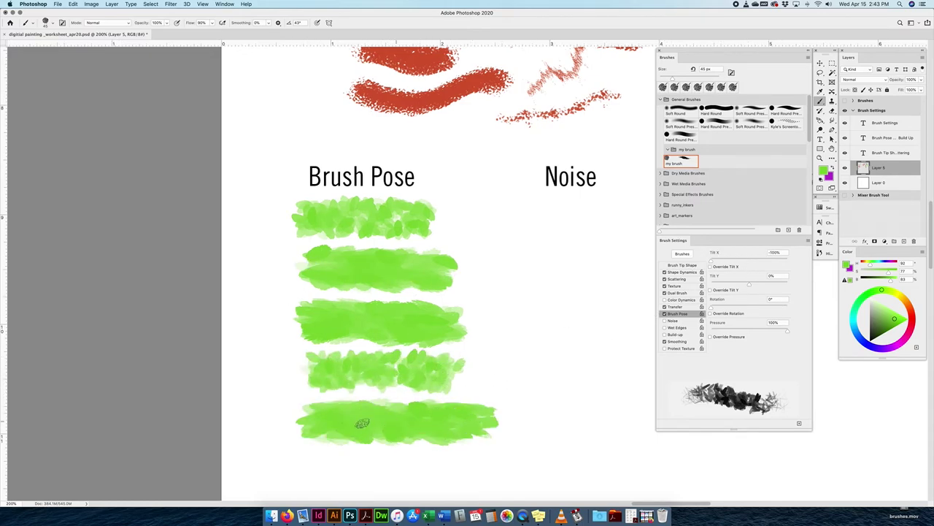
- Paint two green strokes further down the Brush Pose column, one with a raised Tilt Y and one with Tilt Y at -38%
{"action": "left_click_drag", "start_coordinate": [749, 284], "coordinate": [783, 284]}
{"action": "scroll", "coordinate": [382, 416], "scroll_direction": "down", "scroll_amount": 5}
{"action": "left_click_drag", "start_coordinate": [348, 371], "coordinate": [498, 377]}
{"action": "left_click_drag", "start_coordinate": [782, 286], "coordinate": [734, 283]}
{"action": "left_click_drag", "start_coordinate": [347, 429], "coordinate": [531, 442]}
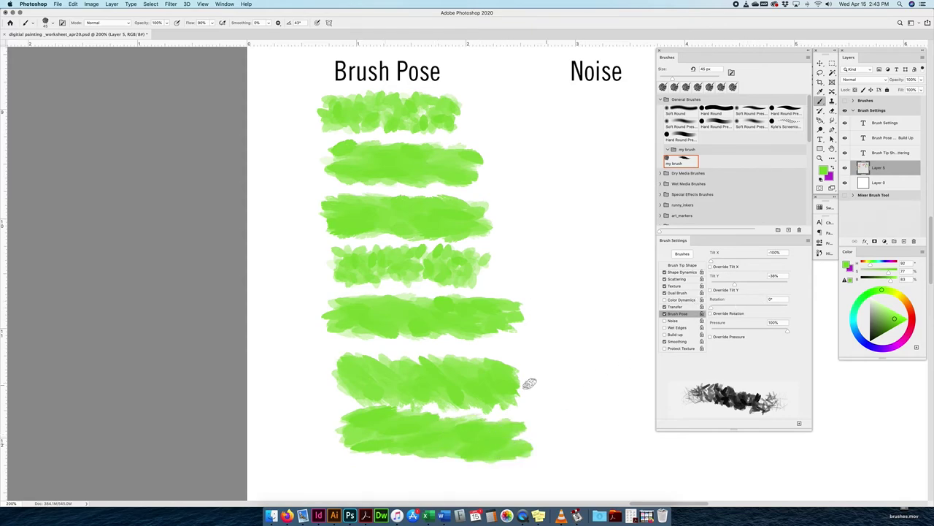
- Set the Brush Pose Rotation to 327° and paint a broad green stroke below the Tilt Y samples
{"action": "scroll", "coordinate": [412, 364], "scroll_direction": "down", "scroll_amount": 5}
{"action": "scroll", "coordinate": [412, 365], "scroll_direction": "left", "scroll_amount": 2}
{"action": "left_click_drag", "start_coordinate": [413, 364], "coordinate": [569, 364]}
{"action": "key", "text": "super+z"}
{"action": "left_click_drag", "start_coordinate": [713, 307], "coordinate": [780, 307]}
{"action": "mouse_move", "coordinate": [416, 364]}
{"action": "left_mouse_down"}
{"action": "mouse_move", "coordinate": [578, 369]}
{"action": "mouse_move", "coordinate": [424, 349]}
{"action": "mouse_move", "coordinate": [395, 363]}
{"action": "mouse_move", "coordinate": [411, 385]}
{"action": "left_mouse_up"}
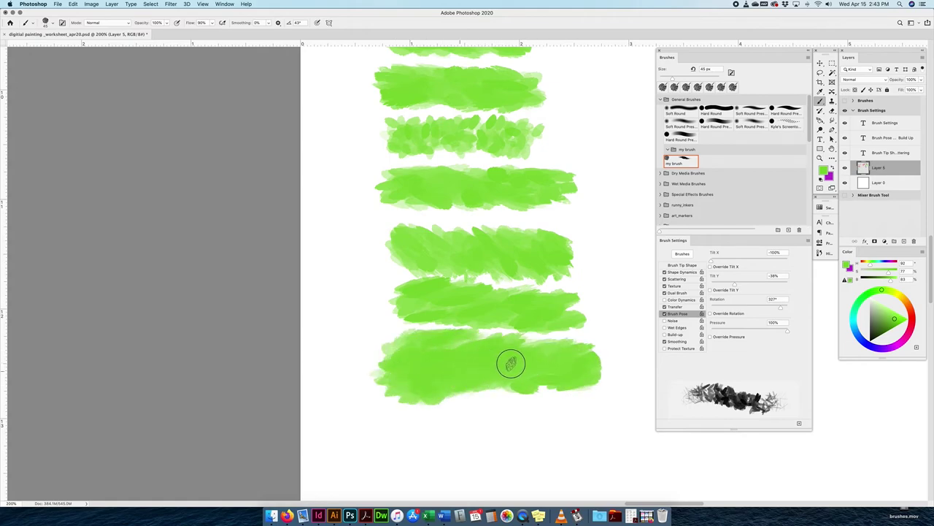
- Turn on Override Rotation and paint another green stroke below with the Brush Pose Pressure at 54%
{"action": "left_click_drag", "start_coordinate": [508, 392], "coordinate": [511, 283]}
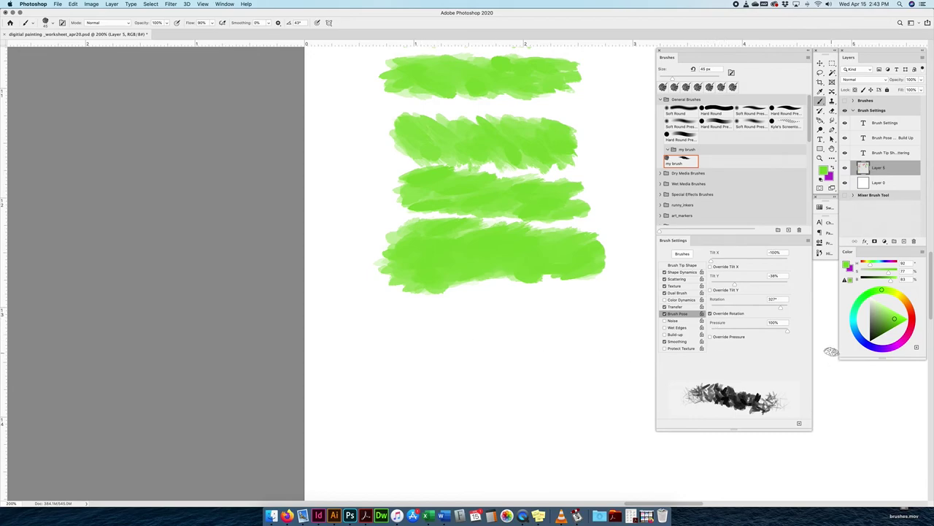
{"action": "mouse_move", "coordinate": [788, 333]}
{"action": "left_mouse_down"}
{"action": "mouse_move", "coordinate": [729, 330]}
{"action": "mouse_move", "coordinate": [752, 330]}
{"action": "left_mouse_up"}
{"action": "mouse_move", "coordinate": [419, 341]}
{"action": "left_mouse_down"}
{"action": "mouse_move", "coordinate": [451, 327]}
{"action": "mouse_move", "coordinate": [501, 342]}
{"action": "mouse_move", "coordinate": [574, 335]}
{"action": "mouse_move", "coordinate": [414, 332]}
{"action": "mouse_move", "coordinate": [442, 344]}
{"action": "mouse_move", "coordinate": [539, 326]}
{"action": "left_mouse_up"}
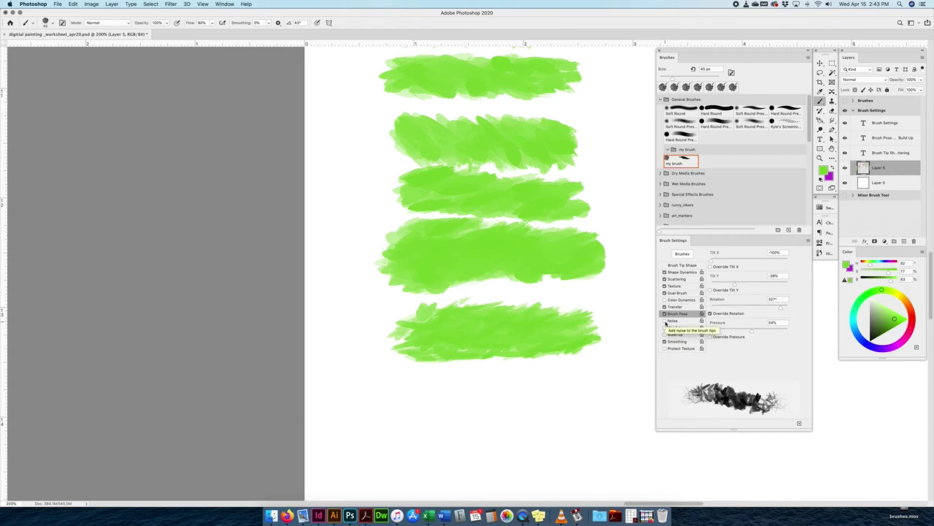
- Paint two green strokes under the Noise heading, the first with Noise on and the second with Noise off, and compare them closely
{"action": "left_click_drag", "start_coordinate": [420, 400], "coordinate": [439, 397]}
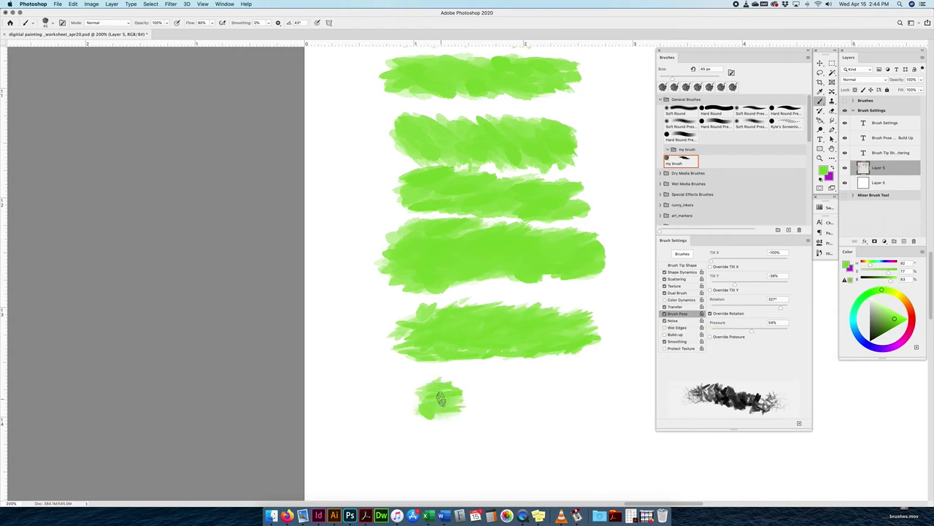
{"action": "key", "text": "super+z"}
{"action": "mouse_move", "coordinate": [590, 202]}
{"action": "left_mouse_down"}
{"action": "mouse_move", "coordinate": [408, 333]}
{"action": "mouse_move", "coordinate": [547, 358]}
{"action": "mouse_move", "coordinate": [478, 251]}
{"action": "left_mouse_up"}
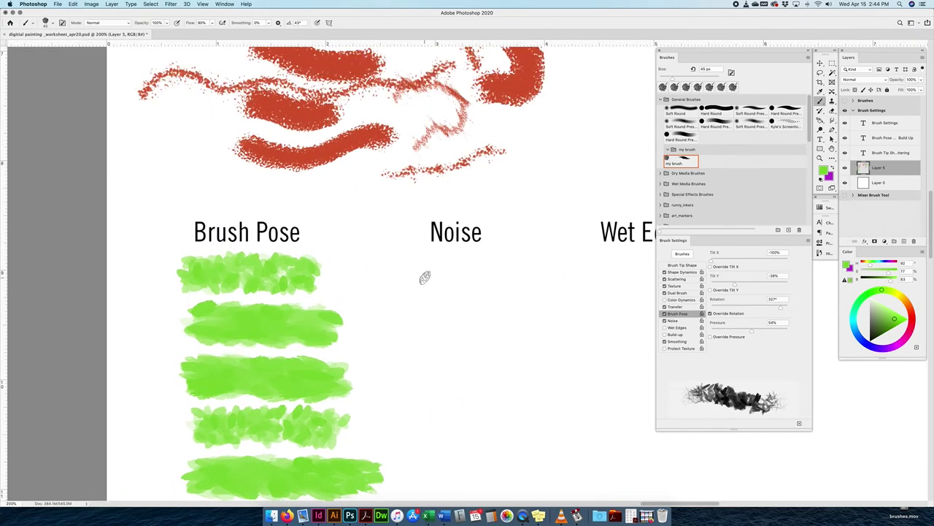
{"action": "mouse_move", "coordinate": [414, 271]}
{"action": "left_mouse_down"}
{"action": "mouse_move", "coordinate": [559, 270]}
{"action": "mouse_move", "coordinate": [438, 275]}
{"action": "left_mouse_up"}
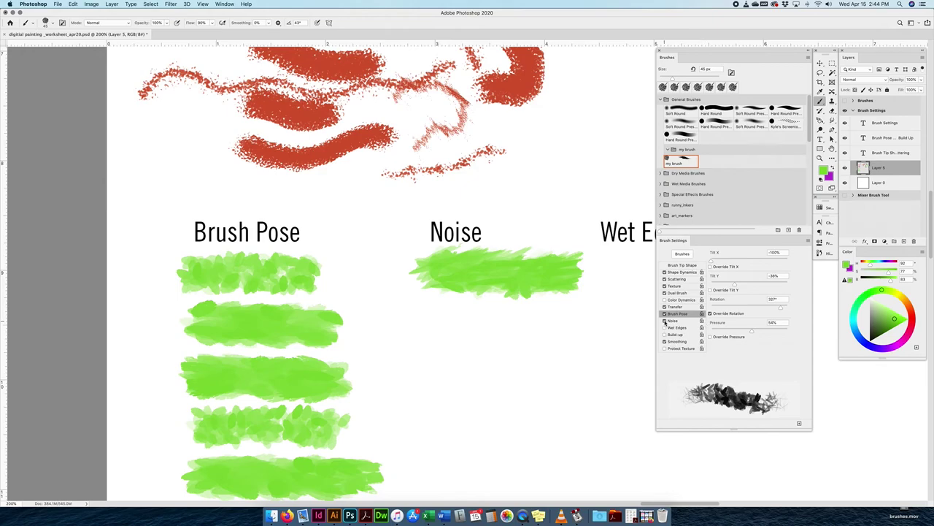
{"action": "mouse_move", "coordinate": [410, 333]}
{"action": "left_mouse_down"}
{"action": "mouse_move", "coordinate": [561, 333]}
{"action": "mouse_move", "coordinate": [421, 328]}
{"action": "left_mouse_up"}
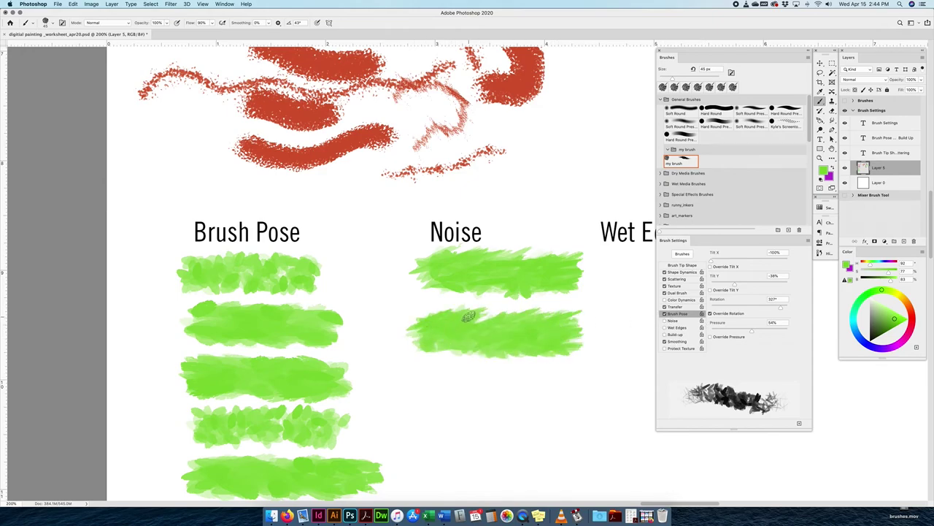
{"action": "scroll", "coordinate": [467, 315], "scroll_direction": "up", "scroll_amount": 5}
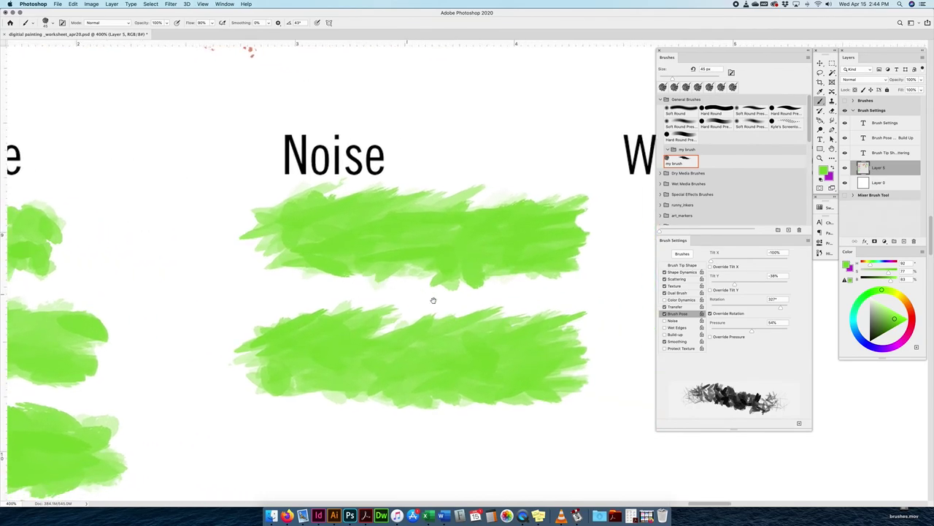
{"action": "scroll", "coordinate": [433, 300], "scroll_direction": "up", "scroll_amount": 2}
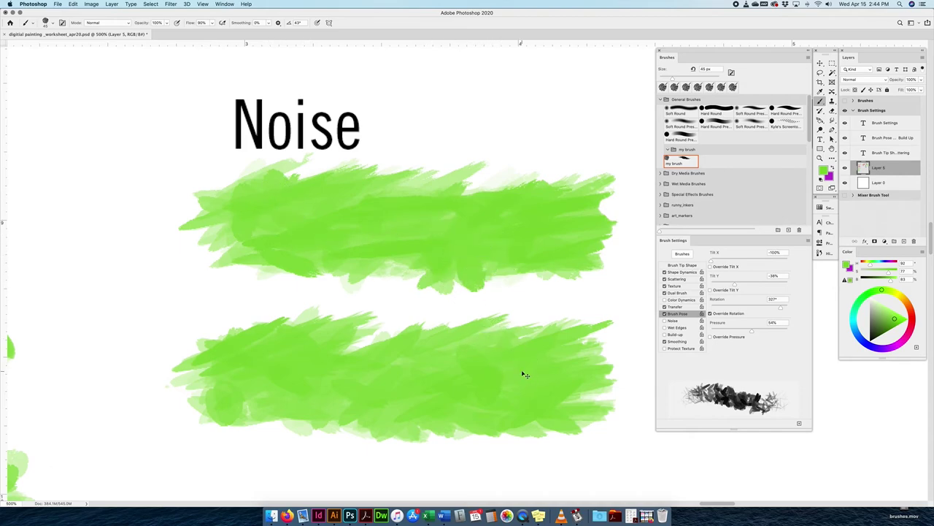
- Toggle Wet Edges on and back off to compare its effect in the brush stroke preview
{"action": "scroll", "coordinate": [521, 372], "scroll_direction": "down", "scroll_amount": 5}
{"action": "left_click_drag", "start_coordinate": [531, 364], "coordinate": [494, 344]}
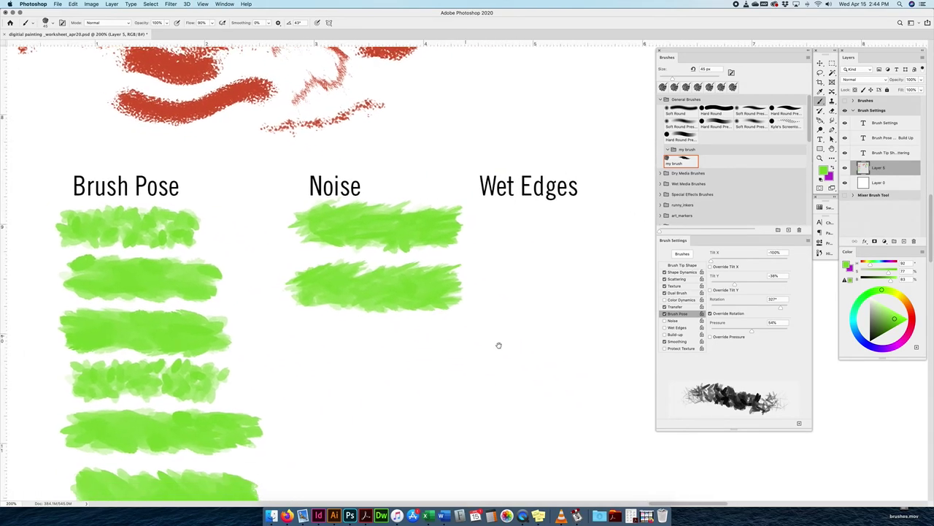
{"action": "left_click", "coordinate": [664, 327]}
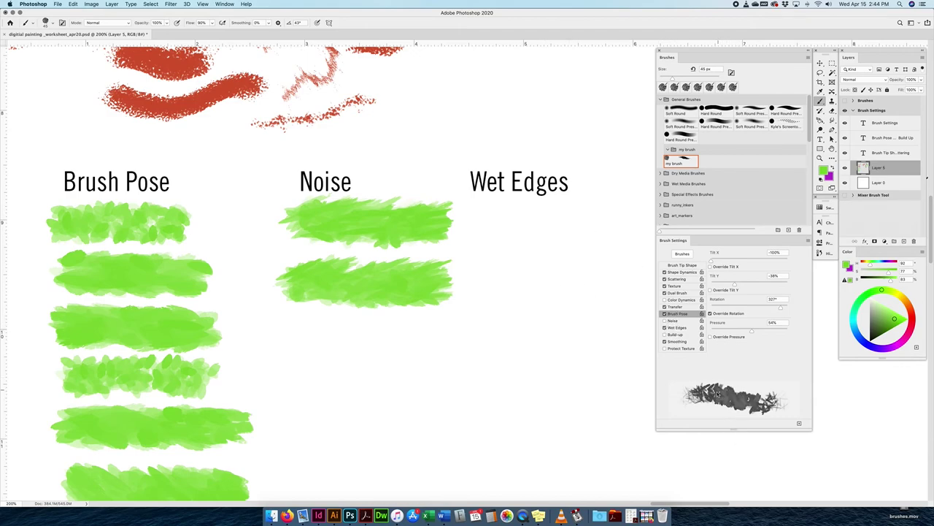
{"action": "left_click", "coordinate": [664, 327]}
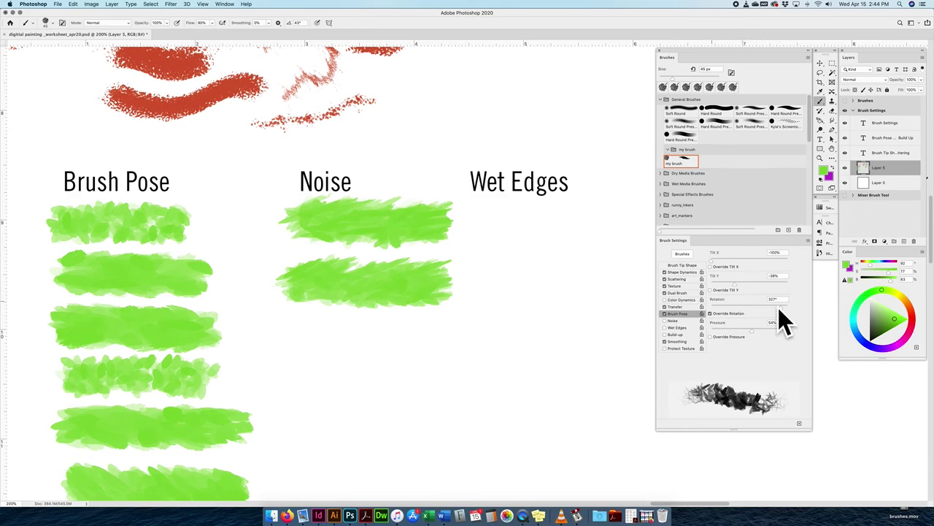
- Paint two green strokes under the Wet Edges heading, the upper with Wet Edges off and the lower with it on, and compare both in the preview
{"action": "left_click", "coordinate": [675, 327]}
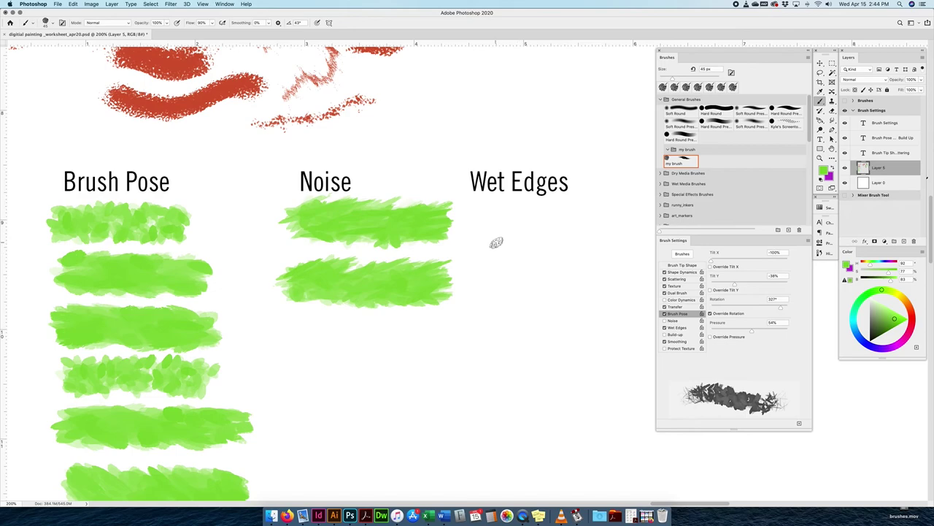
{"action": "mouse_move", "coordinate": [476, 226]}
{"action": "left_mouse_down"}
{"action": "mouse_move", "coordinate": [586, 226]}
{"action": "mouse_move", "coordinate": [646, 249]}
{"action": "left_mouse_up"}
{"action": "left_click", "coordinate": [675, 328]}
{"action": "left_click_drag", "start_coordinate": [480, 295], "coordinate": [654, 299]}
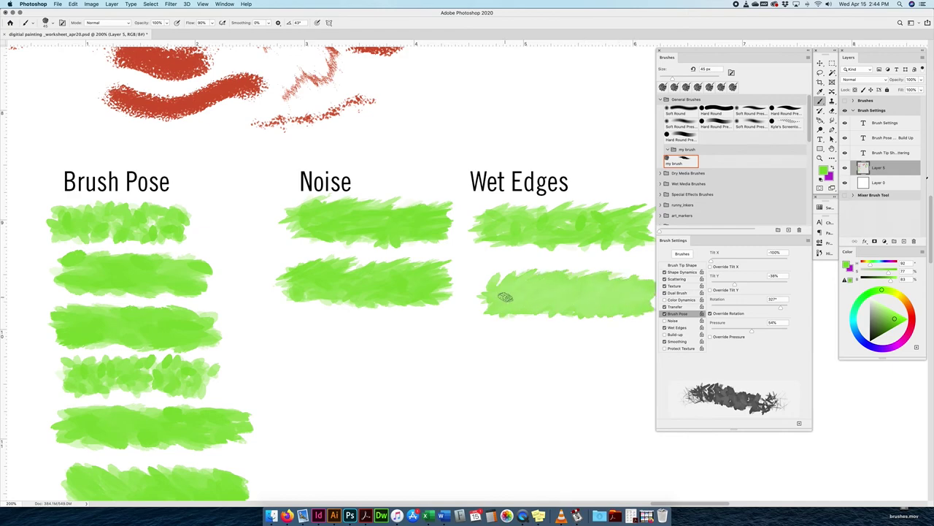
{"action": "left_click_drag", "start_coordinate": [554, 312], "coordinate": [480, 296]}
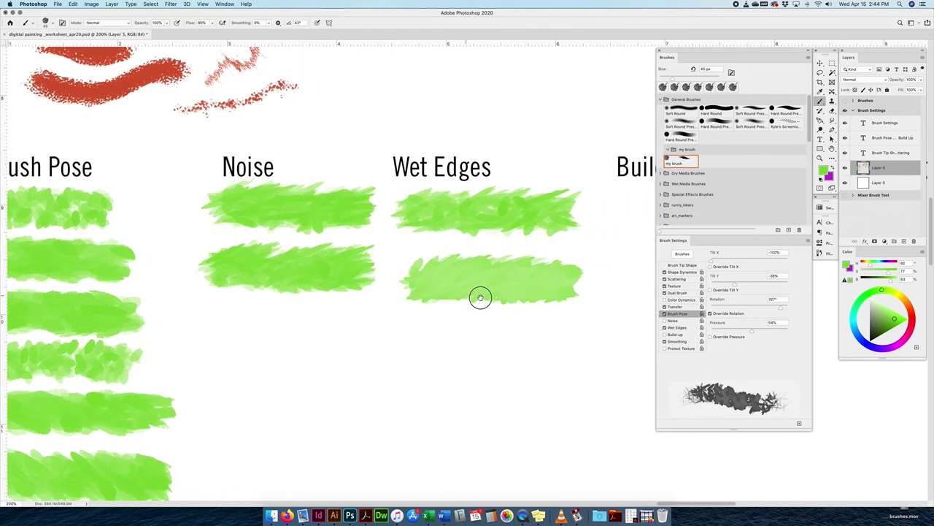
{"action": "left_click", "coordinate": [675, 330]}
{"action": "left_click", "coordinate": [675, 328]}
- Paint a short green dab under the Build Up heading with Build-up off and a larger blob below it with Build-up on
{"action": "scroll", "coordinate": [549, 292], "scroll_direction": "right", "scroll_amount": 5}
{"action": "left_click", "coordinate": [678, 335]}
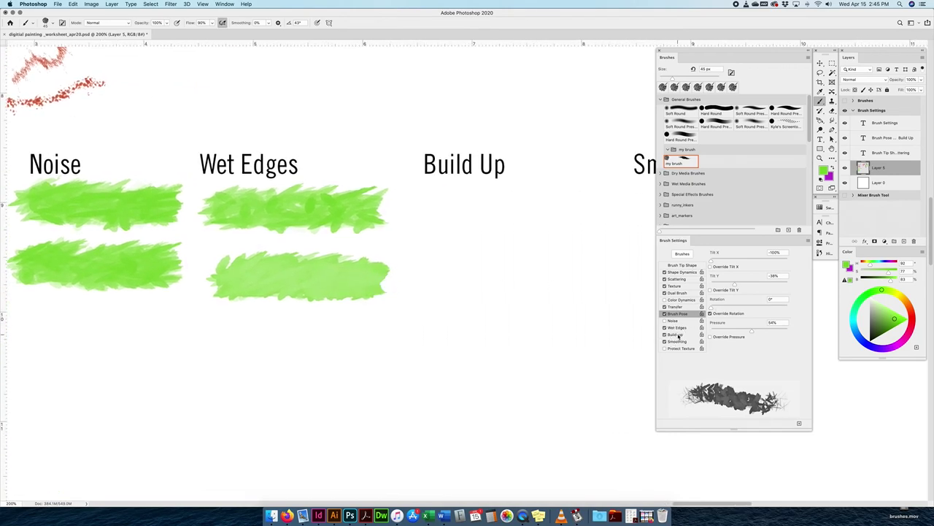
{"action": "left_click", "coordinate": [677, 335]}
{"action": "left_click_drag", "start_coordinate": [461, 221], "coordinate": [480, 222]}
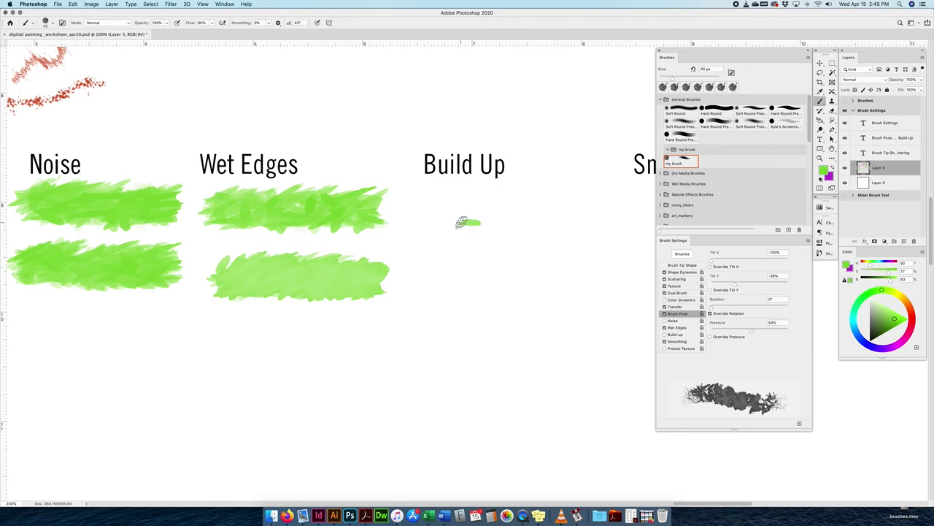
{"action": "left_click", "coordinate": [677, 335]}
{"action": "left_click_drag", "start_coordinate": [469, 279], "coordinate": [470, 281]}
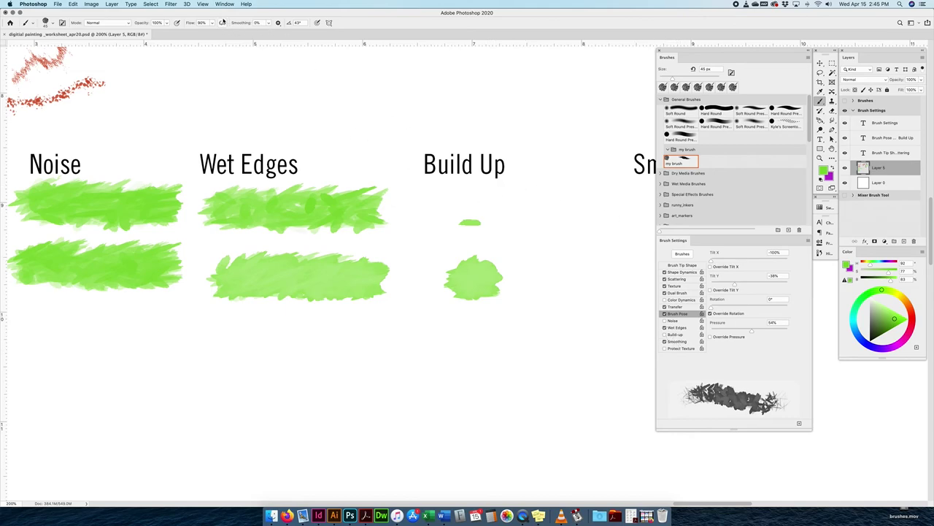
- Paint a third green blob below the other Build Up samples with Build-up on, and turn Build-up off again
{"action": "left_click", "coordinate": [676, 335]}
{"action": "left_click", "coordinate": [458, 341]}
{"action": "left_click_drag", "start_coordinate": [459, 341], "coordinate": [463, 340]}
{"action": "left_click", "coordinate": [676, 336]}
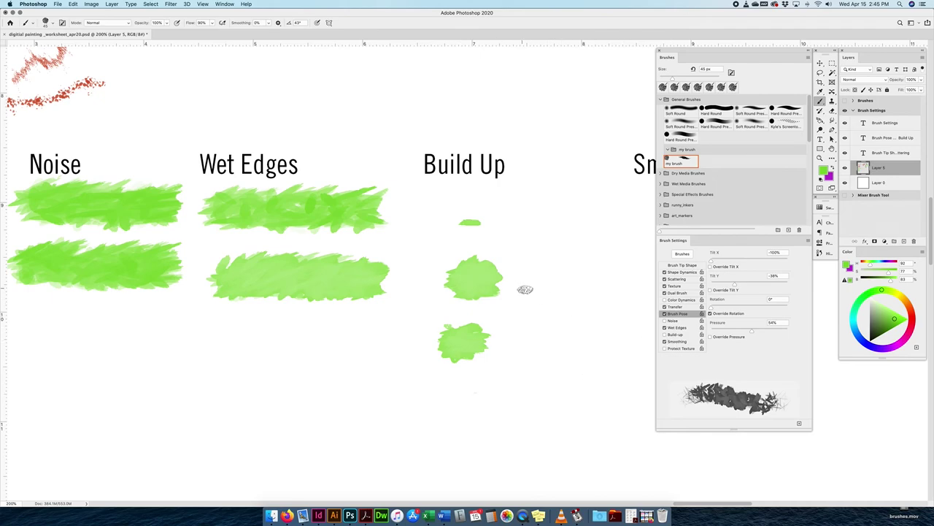
- Paint a broad green zigzag under the Smoothing heading with Smoothing on, and a larger one below it with Smoothing off
{"action": "scroll", "coordinate": [375, 275], "scroll_direction": "right", "scroll_amount": 6}
{"action": "scroll", "coordinate": [413, 228], "scroll_direction": "right", "scroll_amount": 1}
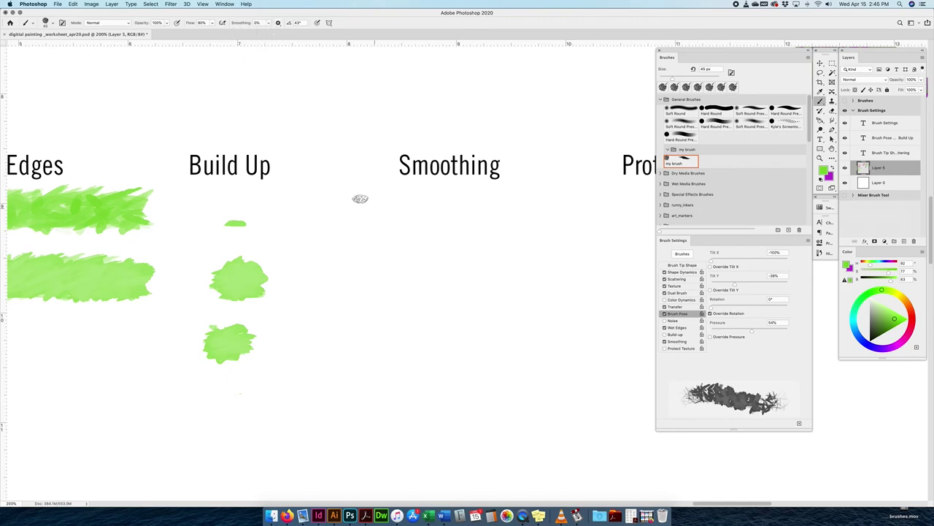
{"action": "mouse_move", "coordinate": [398, 202]}
{"action": "left_mouse_down"}
{"action": "mouse_move", "coordinate": [534, 204]}
{"action": "mouse_move", "coordinate": [404, 247]}
{"action": "mouse_move", "coordinate": [372, 301]}
{"action": "mouse_move", "coordinate": [466, 341]}
{"action": "mouse_move", "coordinate": [488, 428]}
{"action": "left_mouse_up"}
{"action": "scroll", "coordinate": [504, 403], "scroll_direction": "down", "scroll_amount": 5}
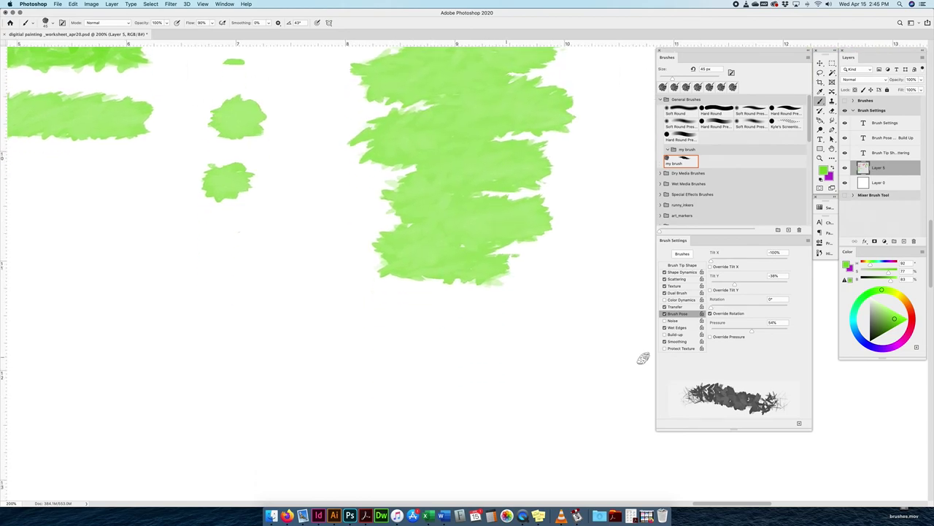
{"action": "scroll", "coordinate": [589, 365], "scroll_direction": "down", "scroll_amount": 5}
{"action": "mouse_move", "coordinate": [402, 192]}
{"action": "left_mouse_down"}
{"action": "mouse_move", "coordinate": [391, 251]}
{"action": "mouse_move", "coordinate": [544, 347]}
{"action": "mouse_move", "coordinate": [591, 396]}
{"action": "mouse_move", "coordinate": [588, 445]}
{"action": "left_mouse_up"}
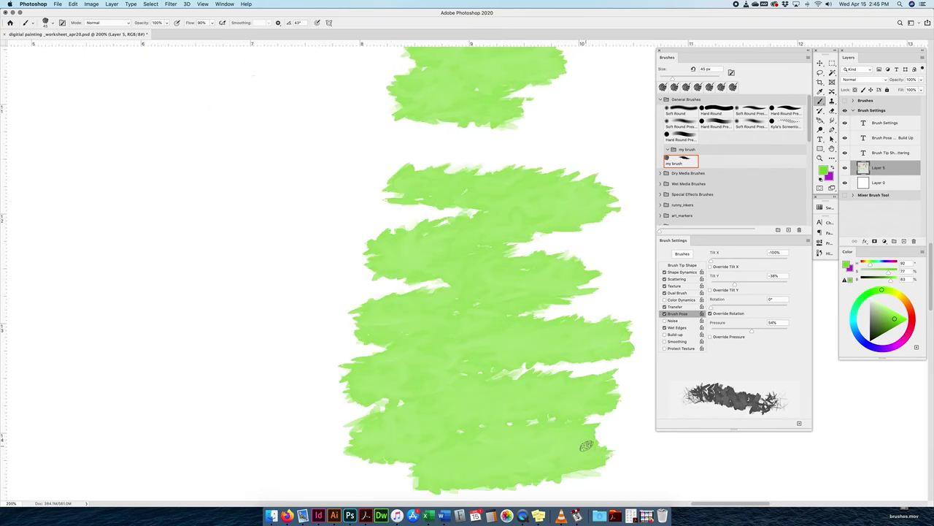
- Turn on Protect Texture for the current brush and review the samples across the worksheet
{"action": "key", "text": "super+minus"}
{"action": "key", "text": "super+minus"}
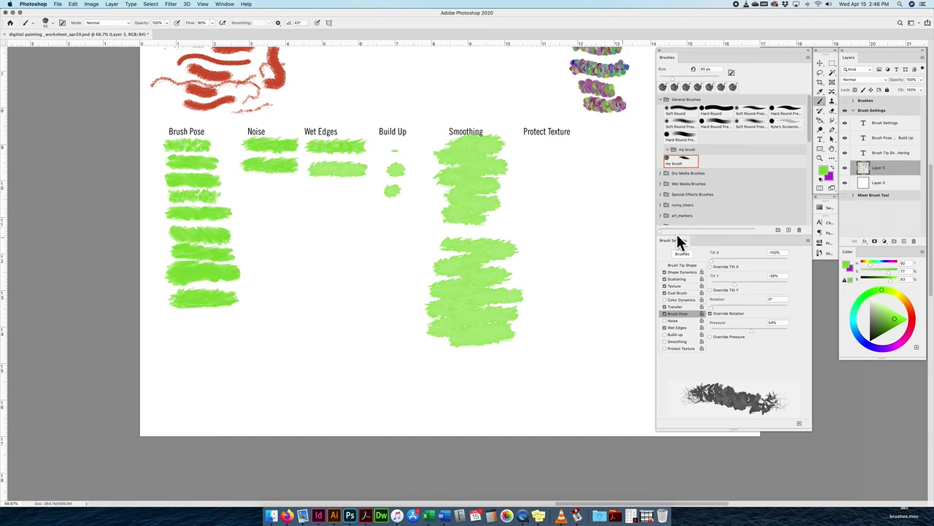
{"action": "left_click", "coordinate": [684, 349]}
{"action": "scroll", "coordinate": [515, 196], "scroll_direction": "up", "scroll_amount": 5}
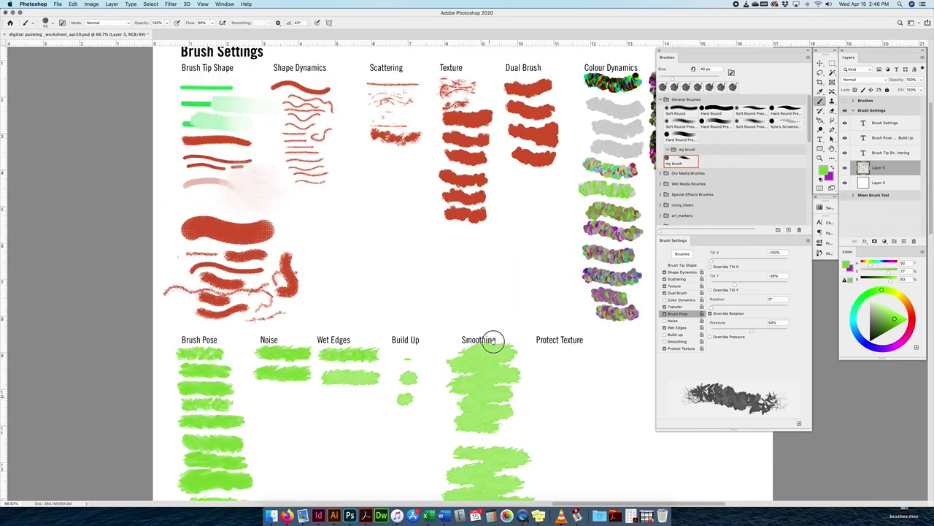
{"action": "scroll", "coordinate": [493, 333], "scroll_direction": "up", "scroll_amount": 3}
{"action": "left_click_drag", "start_coordinate": [492, 309], "coordinate": [468, 241]}
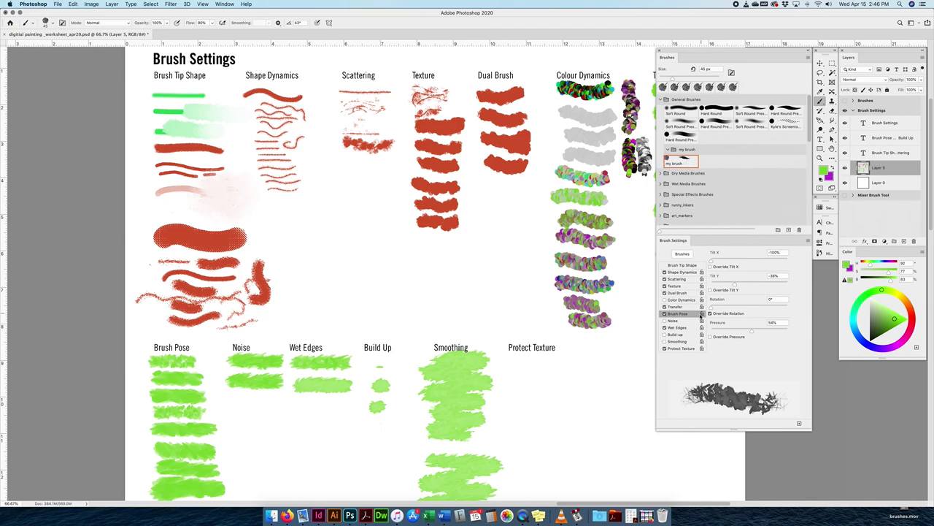
- Browse the brush library to the Inkbox folder inside megapack and select one of Kyle's Inkbox brushes at 50 px
{"action": "scroll", "coordinate": [680, 177], "scroll_direction": "down", "scroll_amount": 10}
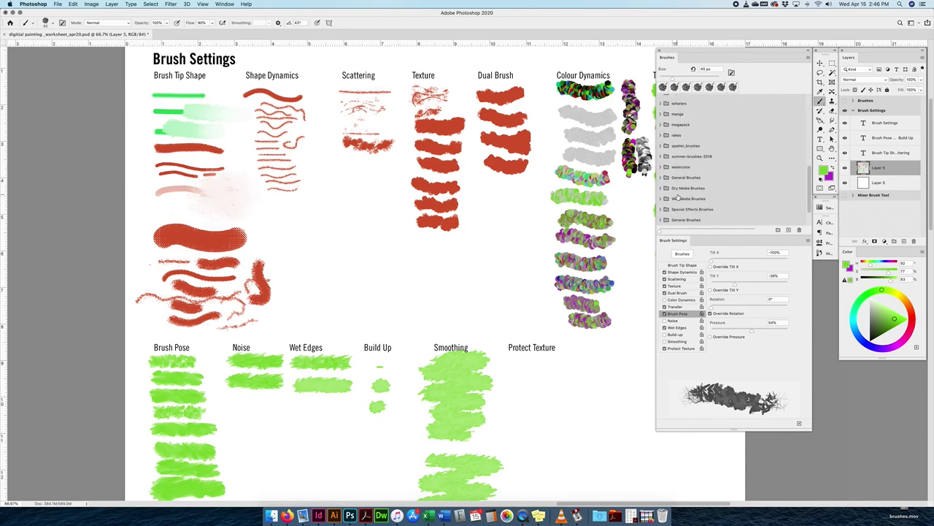
{"action": "scroll", "coordinate": [665, 187], "scroll_direction": "down", "scroll_amount": 2}
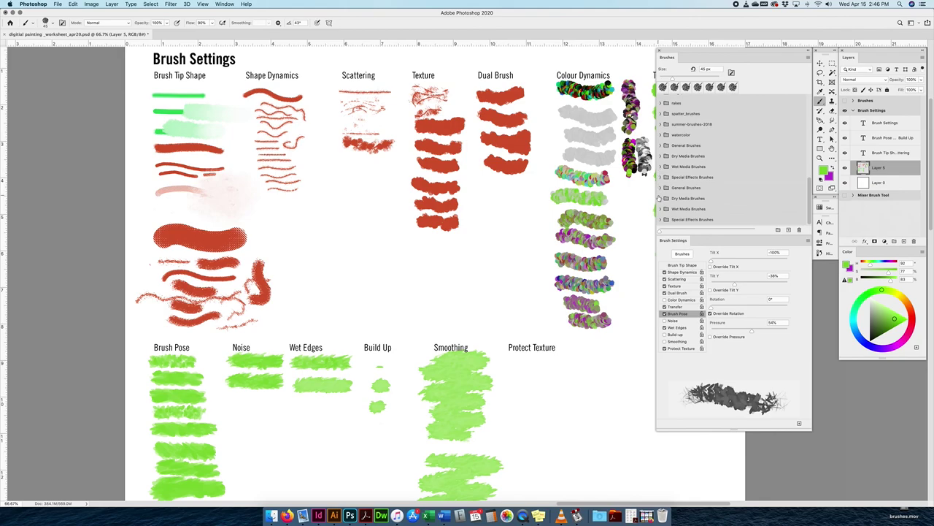
{"action": "scroll", "coordinate": [662, 153], "scroll_direction": "up", "scroll_amount": 1}
{"action": "scroll", "coordinate": [661, 151], "scroll_direction": "up", "scroll_amount": 3}
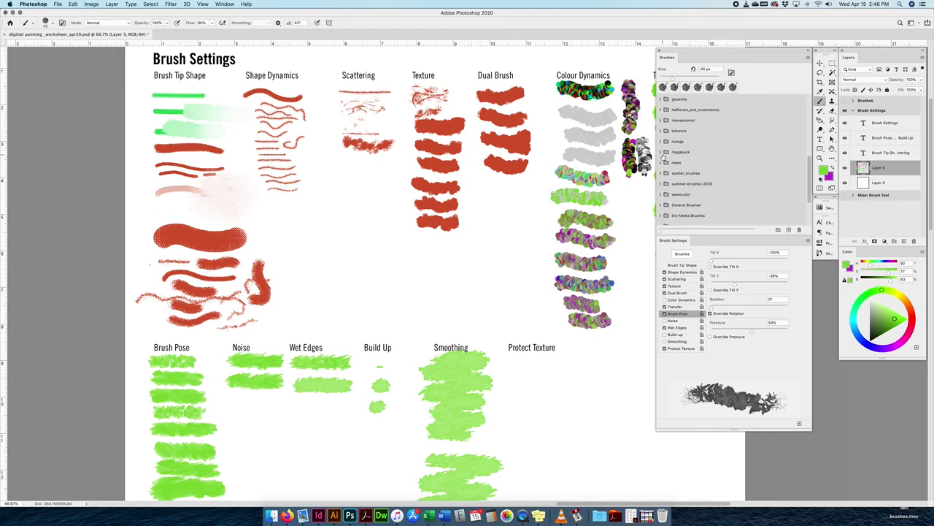
{"action": "left_click", "coordinate": [662, 151]}
{"action": "scroll", "coordinate": [687, 211], "scroll_direction": "down", "scroll_amount": 3}
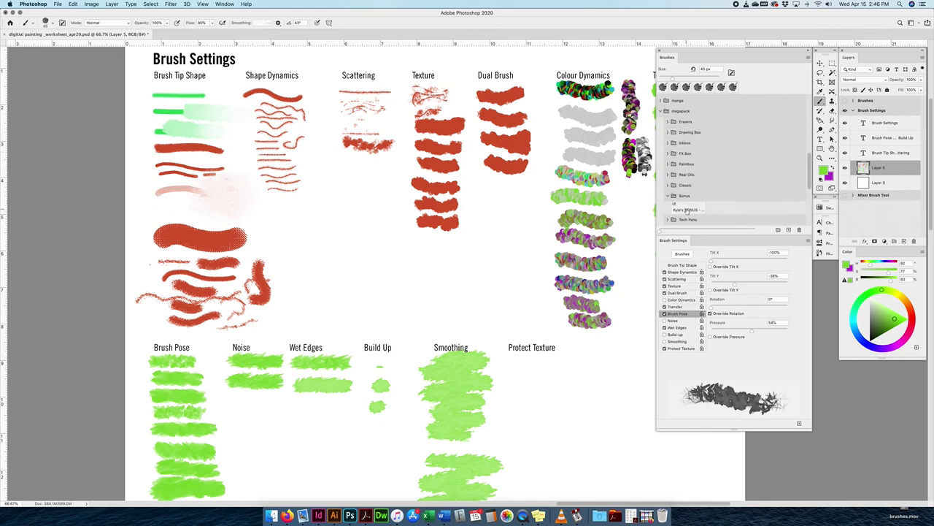
{"action": "left_click", "coordinate": [668, 143]}
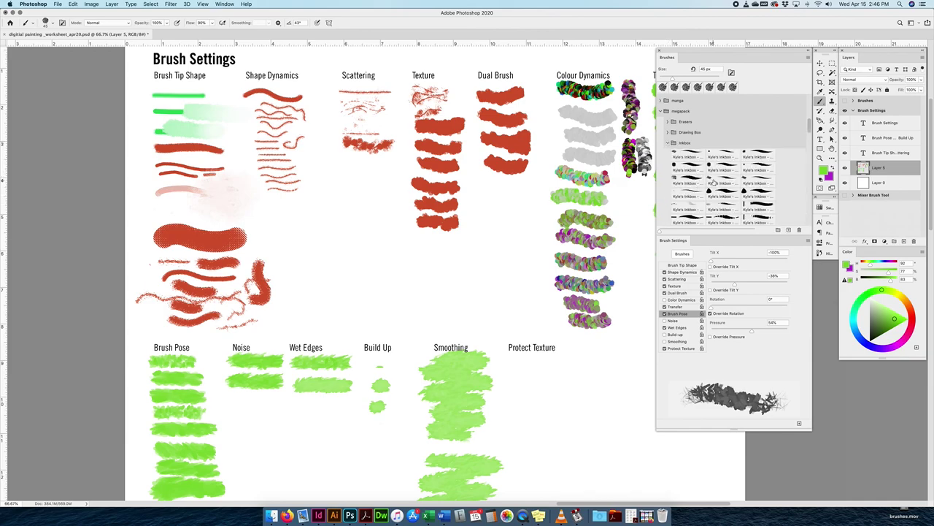
{"action": "left_click", "coordinate": [713, 182]}
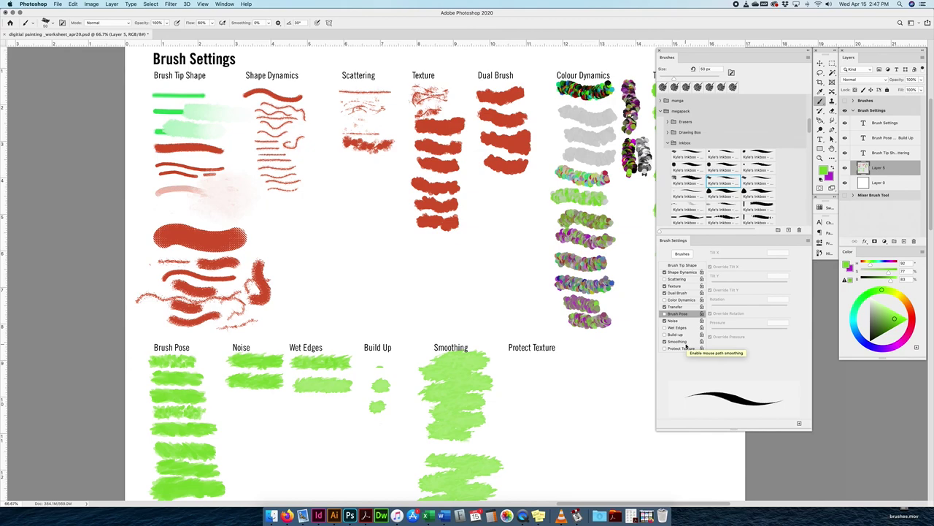
- Scribble a looping green line under the Protect Texture heading with the Inkbox brush and view the whole Brush Settings worksheet
{"action": "mouse_move", "coordinate": [515, 365]}
{"action": "left_mouse_down"}
{"action": "mouse_move", "coordinate": [561, 369]}
{"action": "mouse_move", "coordinate": [513, 387]}
{"action": "mouse_move", "coordinate": [589, 382]}
{"action": "mouse_move", "coordinate": [539, 396]}
{"action": "mouse_move", "coordinate": [544, 424]}
{"action": "mouse_move", "coordinate": [572, 366]}
{"action": "mouse_move", "coordinate": [587, 436]}
{"action": "mouse_move", "coordinate": [566, 419]}
{"action": "mouse_move", "coordinate": [537, 422]}
{"action": "mouse_move", "coordinate": [531, 374]}
{"action": "left_mouse_up"}
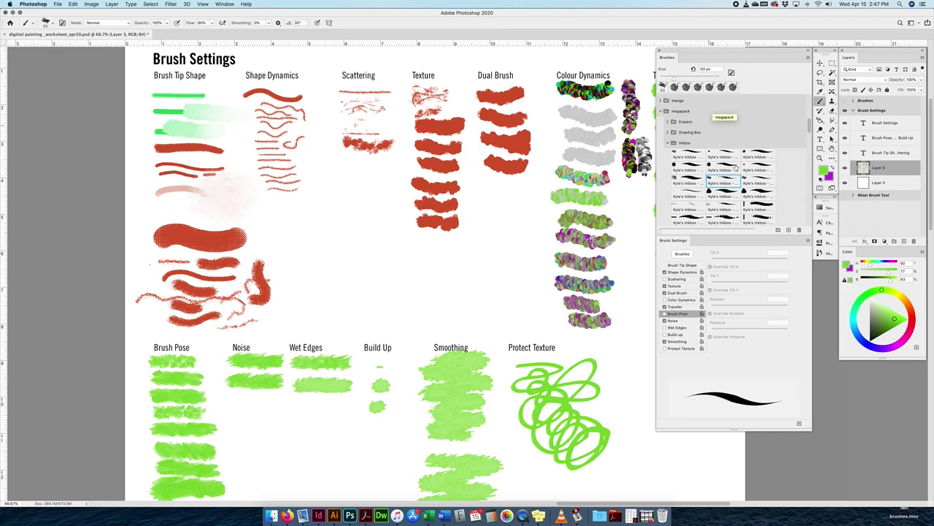
{"action": "key", "text": "shift+6"}
{"action": "key", "text": "super+minus"}
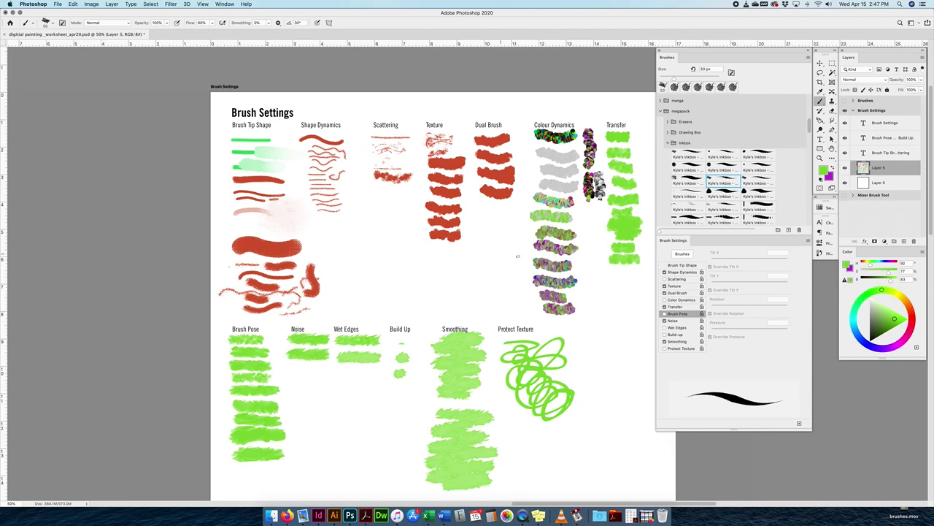
{"action": "left_click_drag", "start_coordinate": [501, 255], "coordinate": [430, 225]}
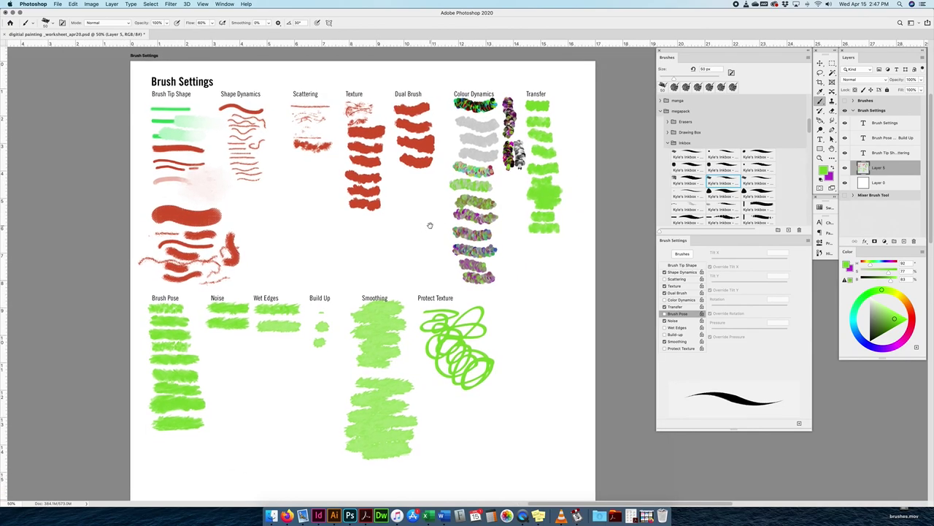